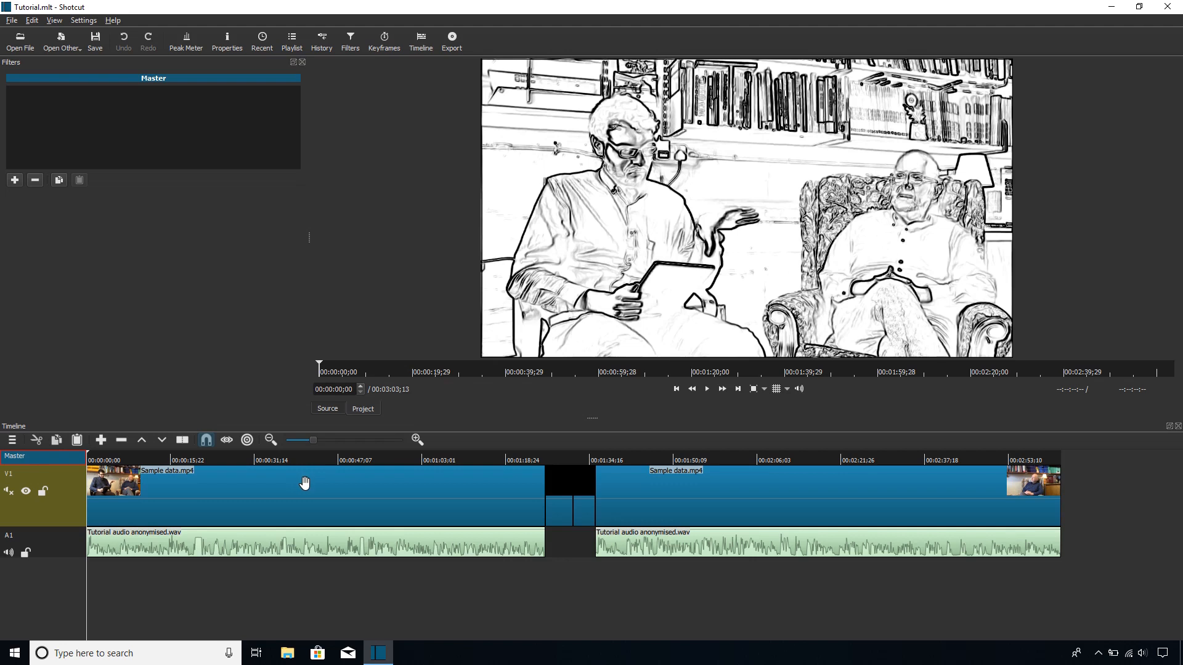
Step: Add a Text video filter to the first Sample data.mp4 clip on track V1
click(275, 499)
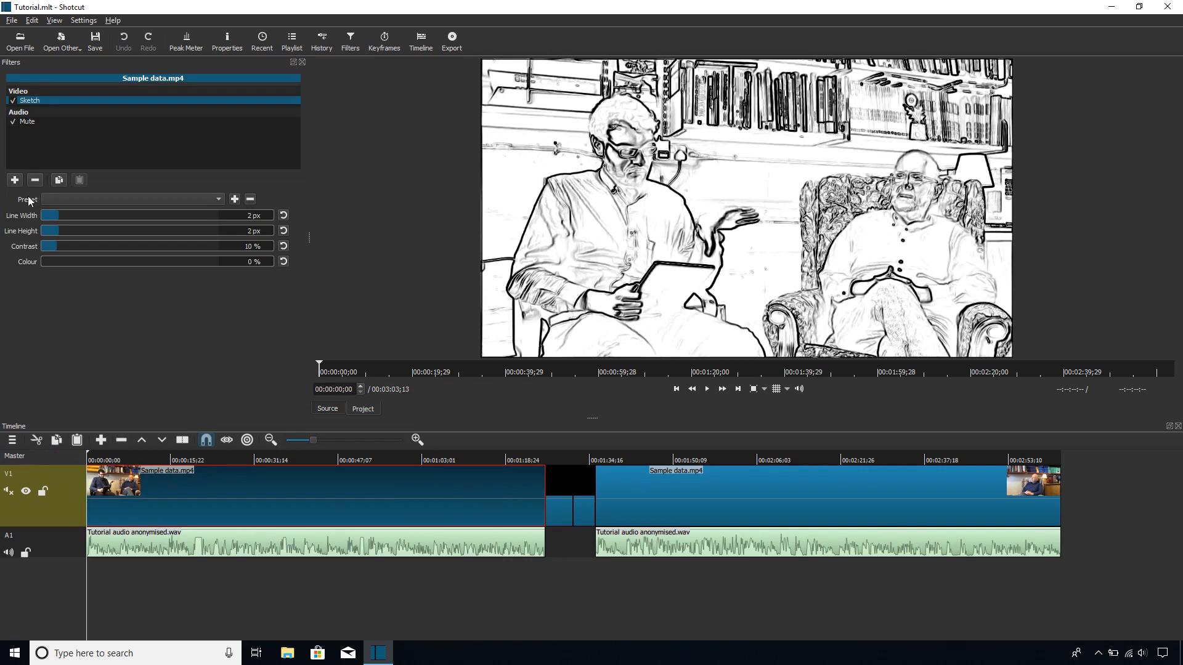
click(15, 181)
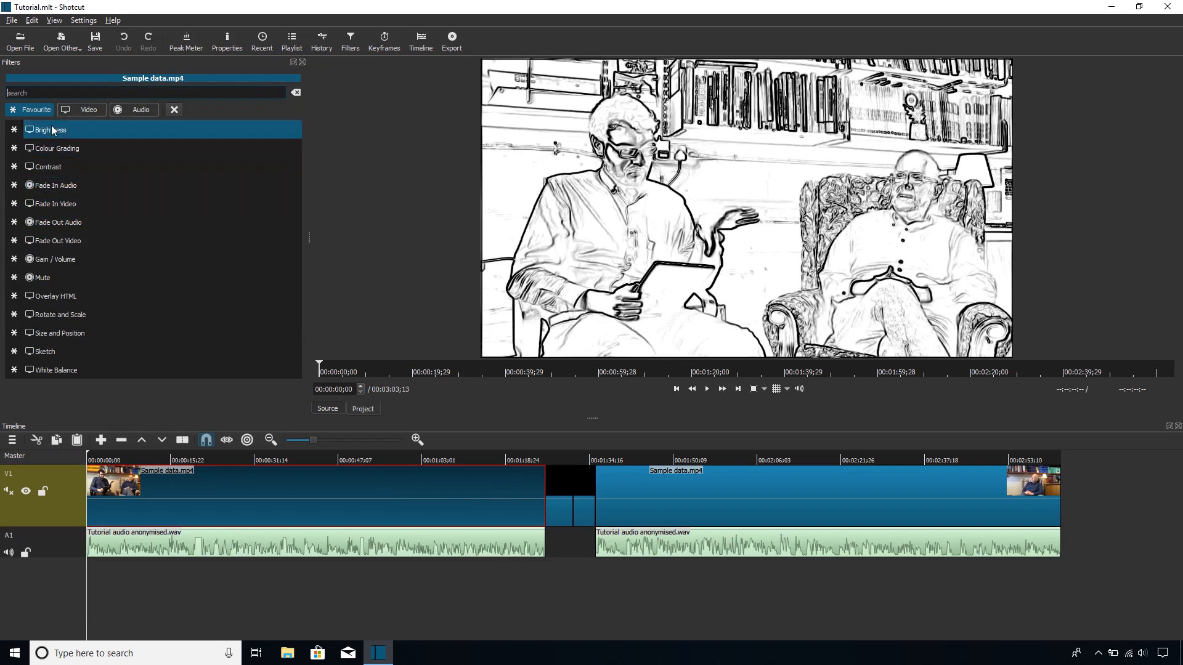
click(88, 109)
scroll(123, 283, down, 4)
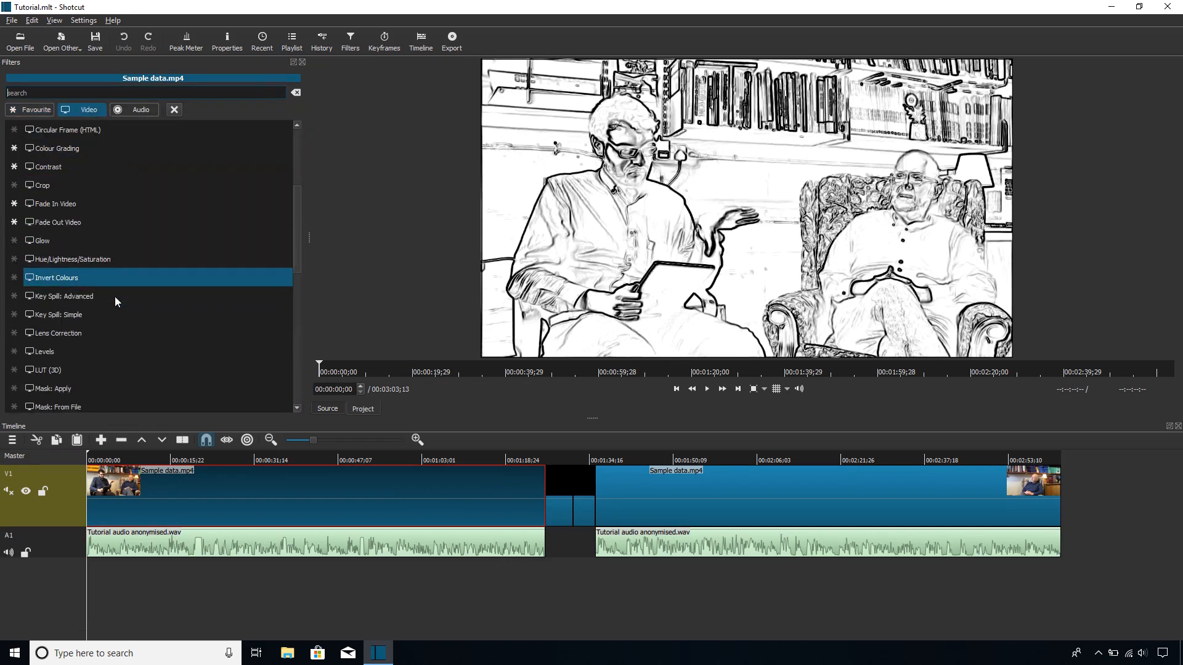
scroll(117, 234, up, 4)
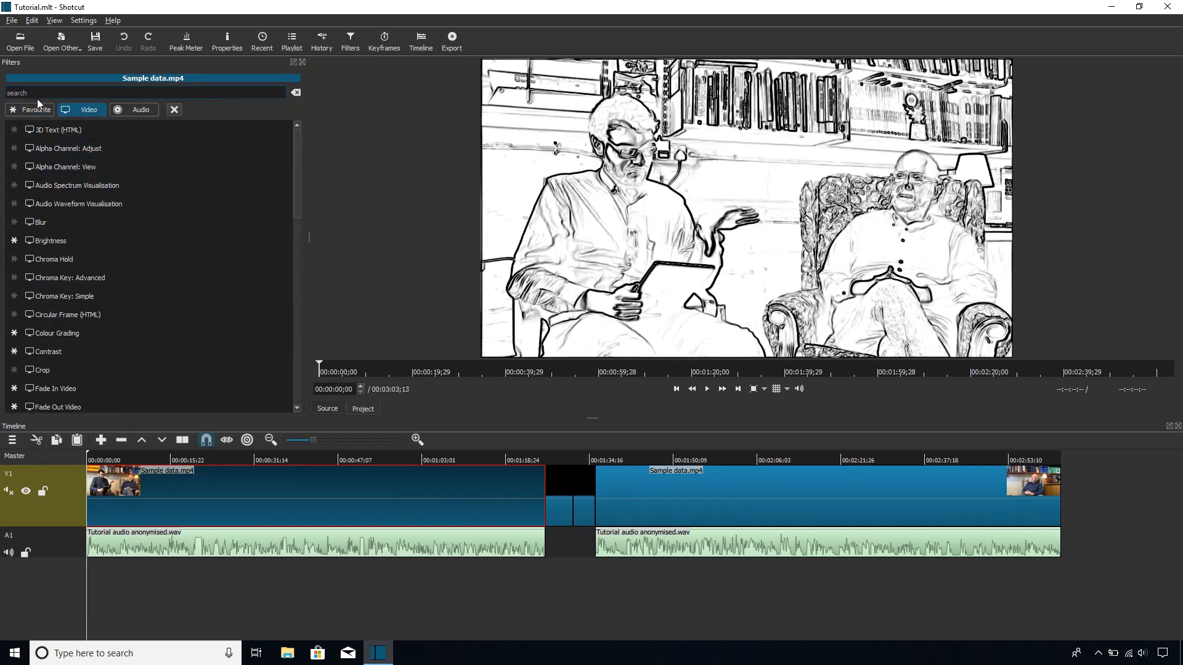
text(text)
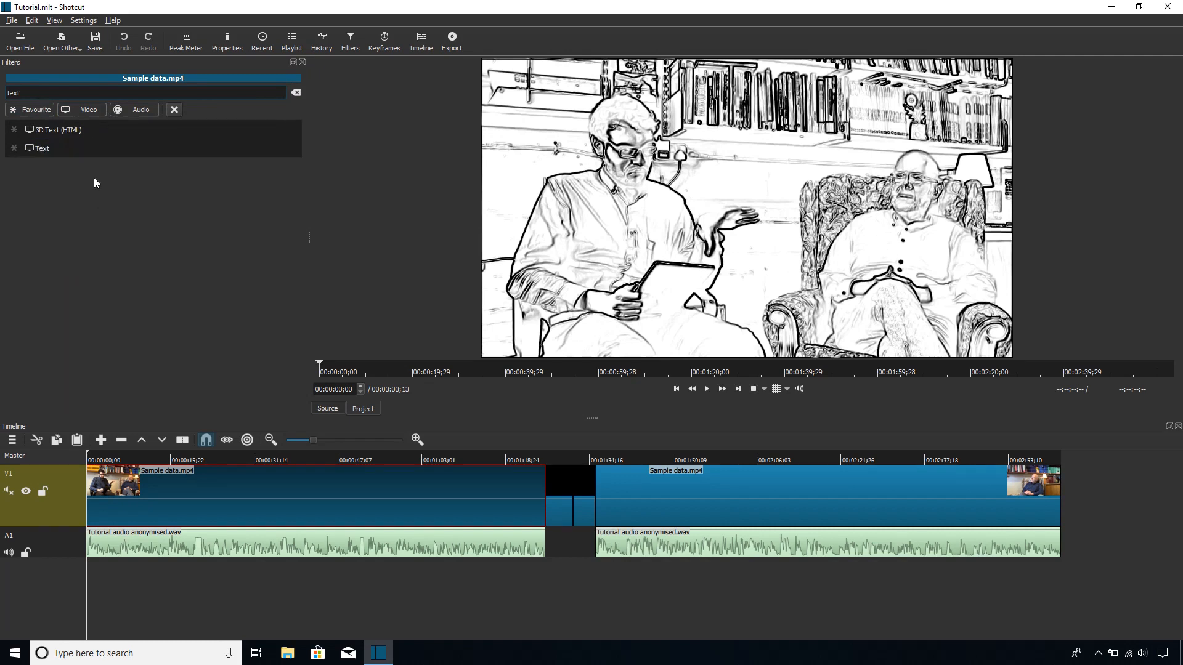
click(54, 148)
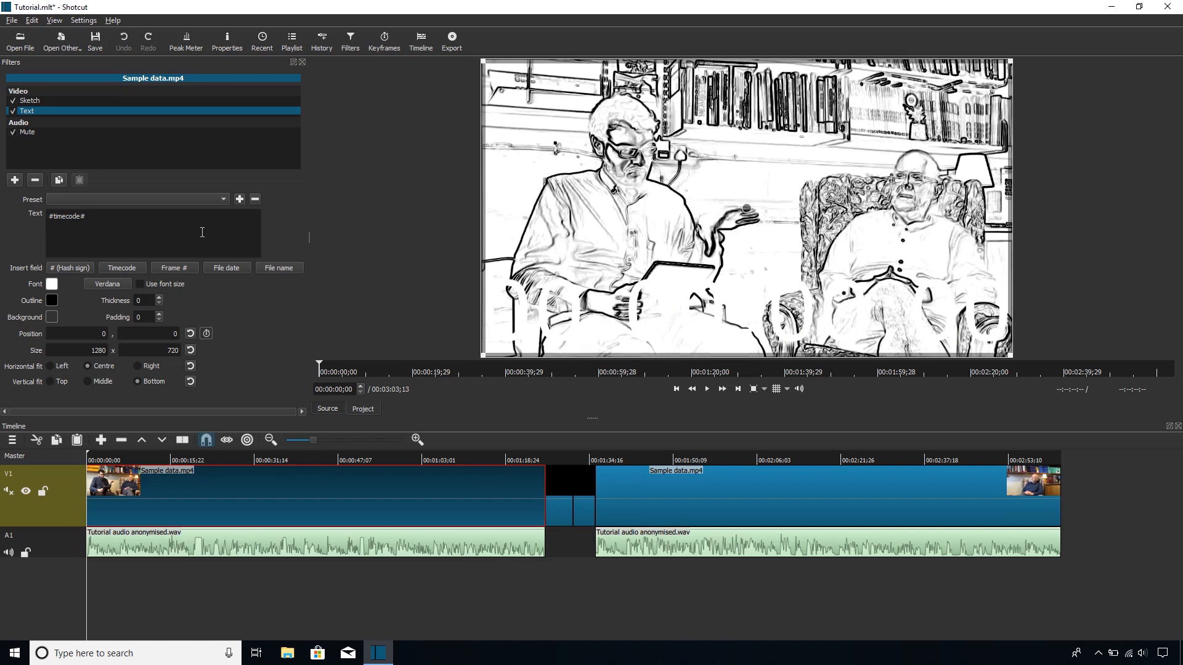
Step: Clear the filter's placeholder timecode text and set its font to Segoe UI Black, Regular, size 32
drag(49, 216, 81, 220)
key(BackSpace)
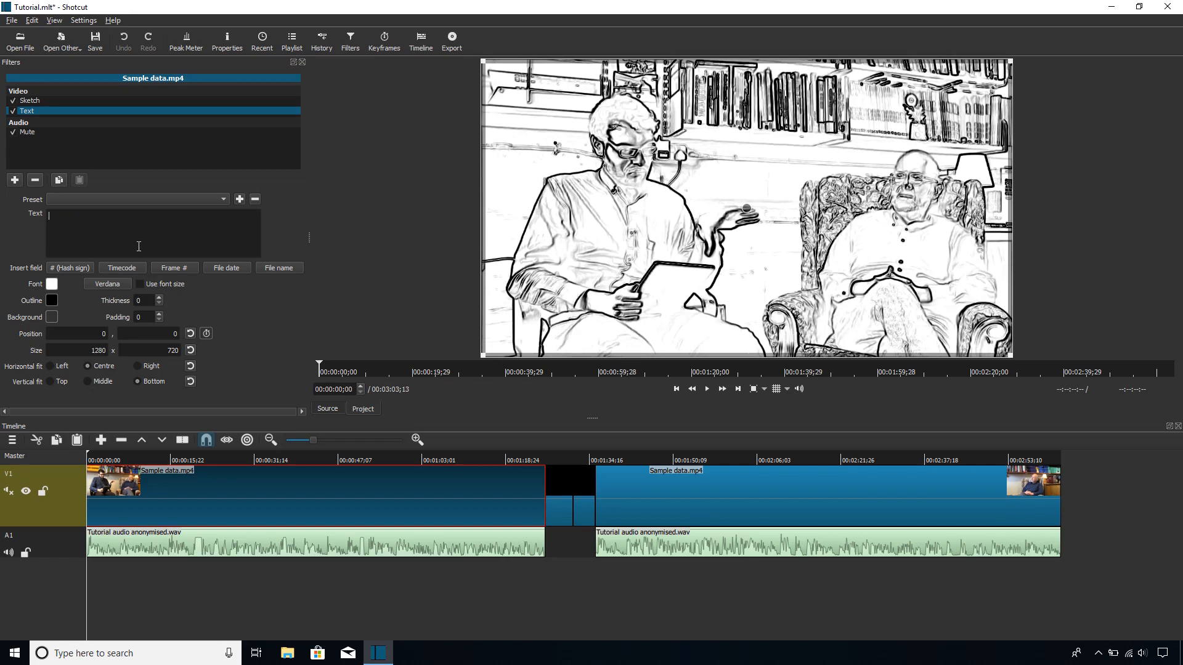
click(107, 284)
scroll(534, 282, up, 10)
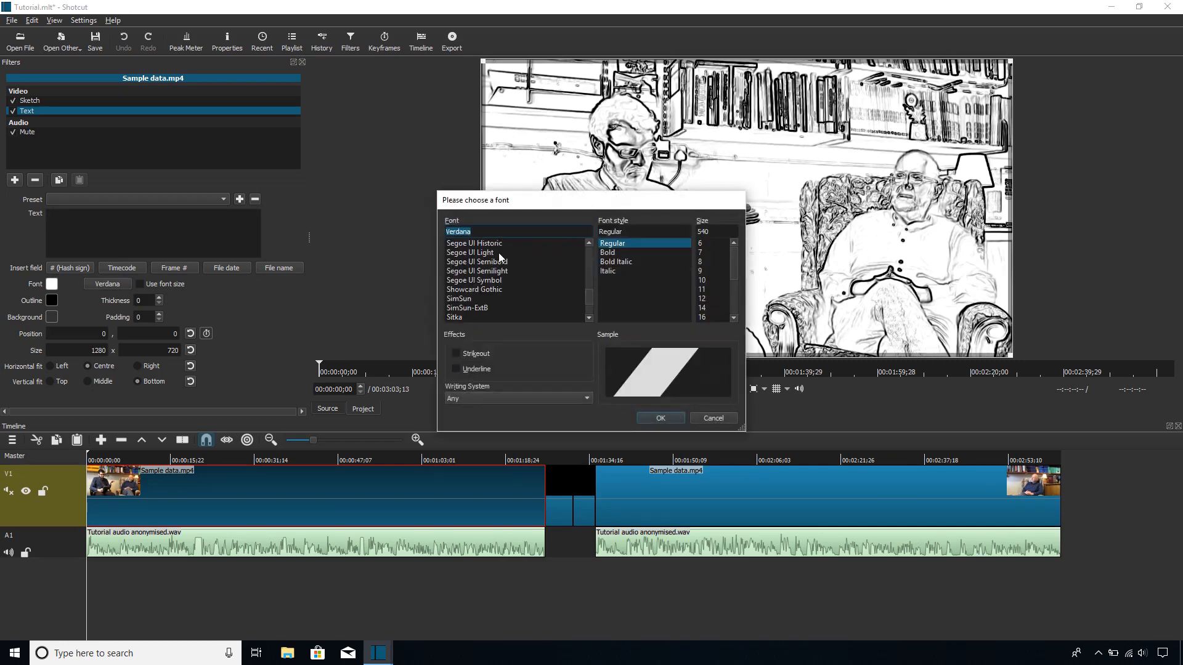
scroll(499, 255, up, 1)
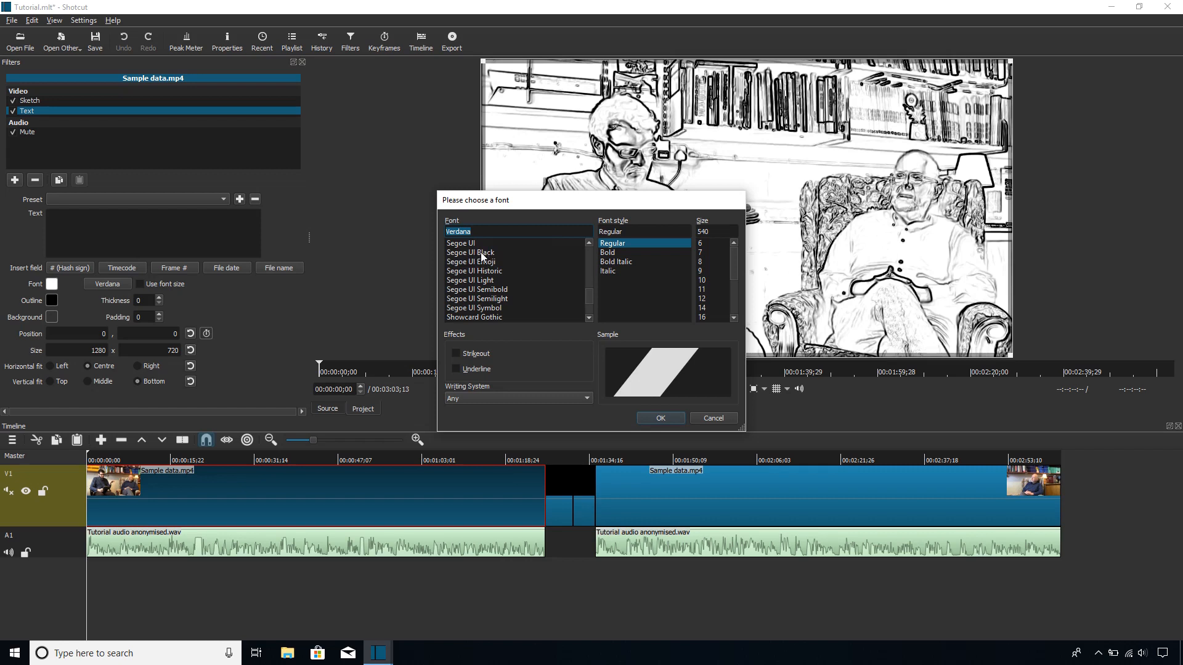
click(483, 253)
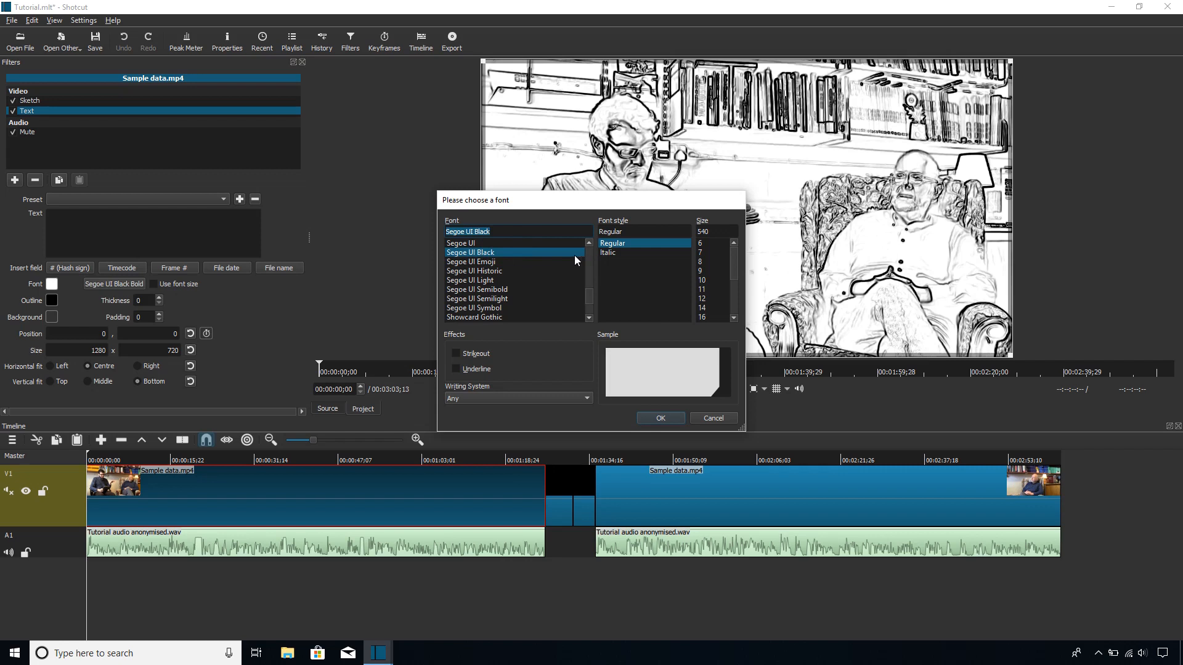
double_click(710, 230)
text(32)
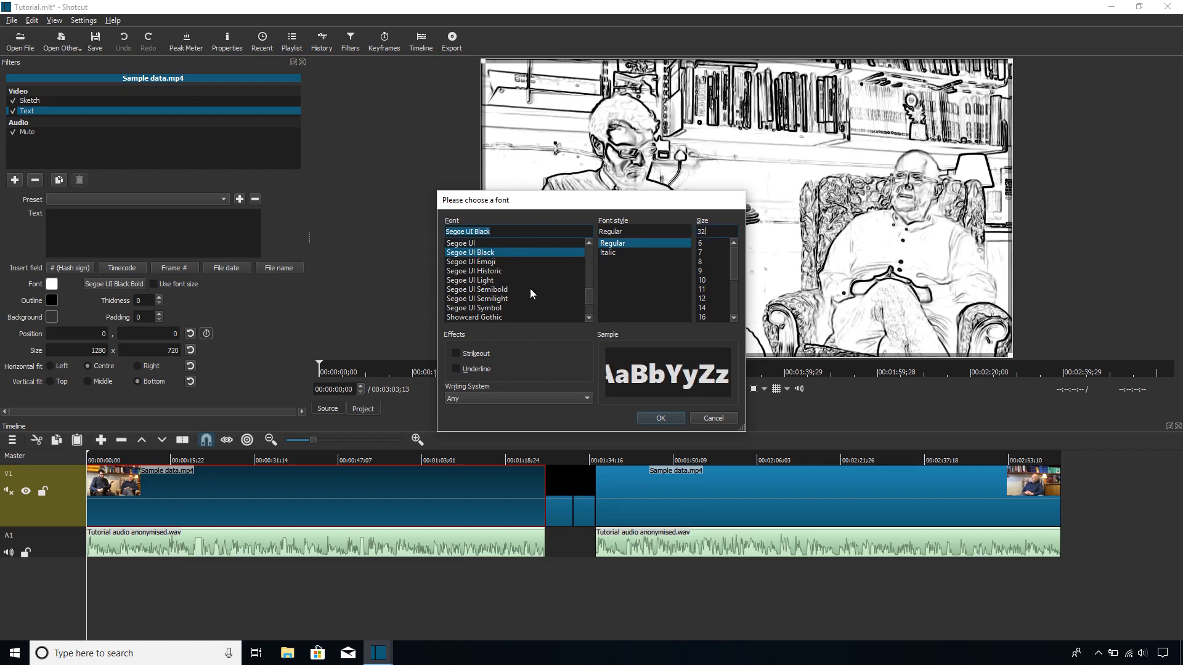
scroll(586, 296, up, 4)
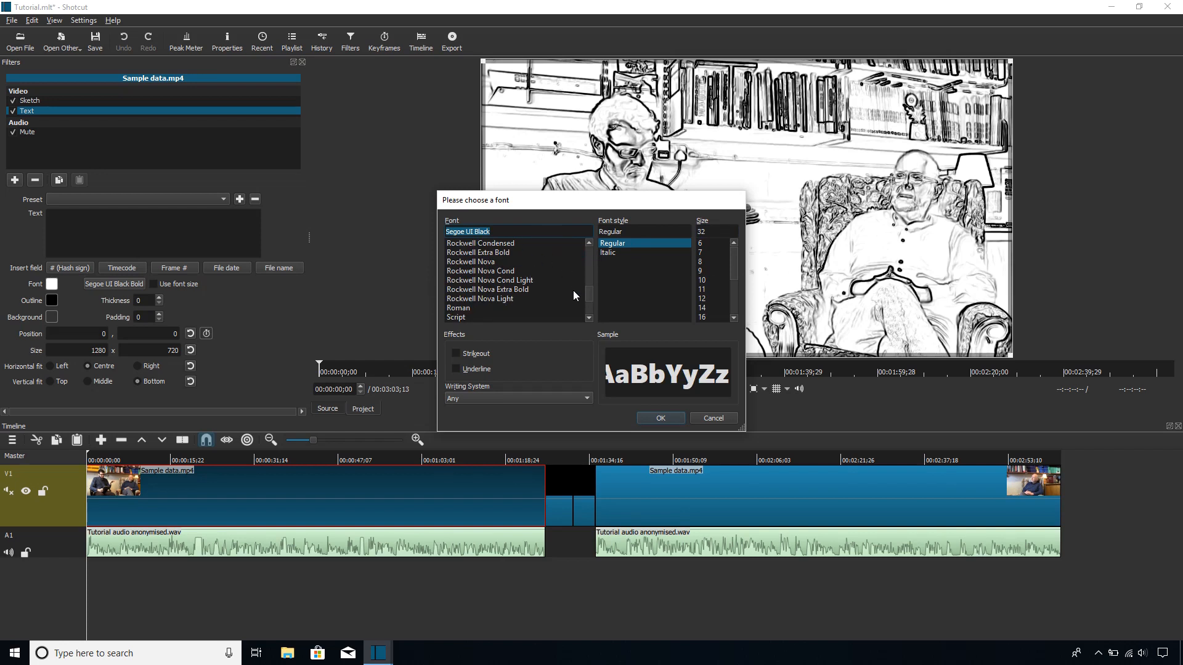
drag(588, 292, 588, 293)
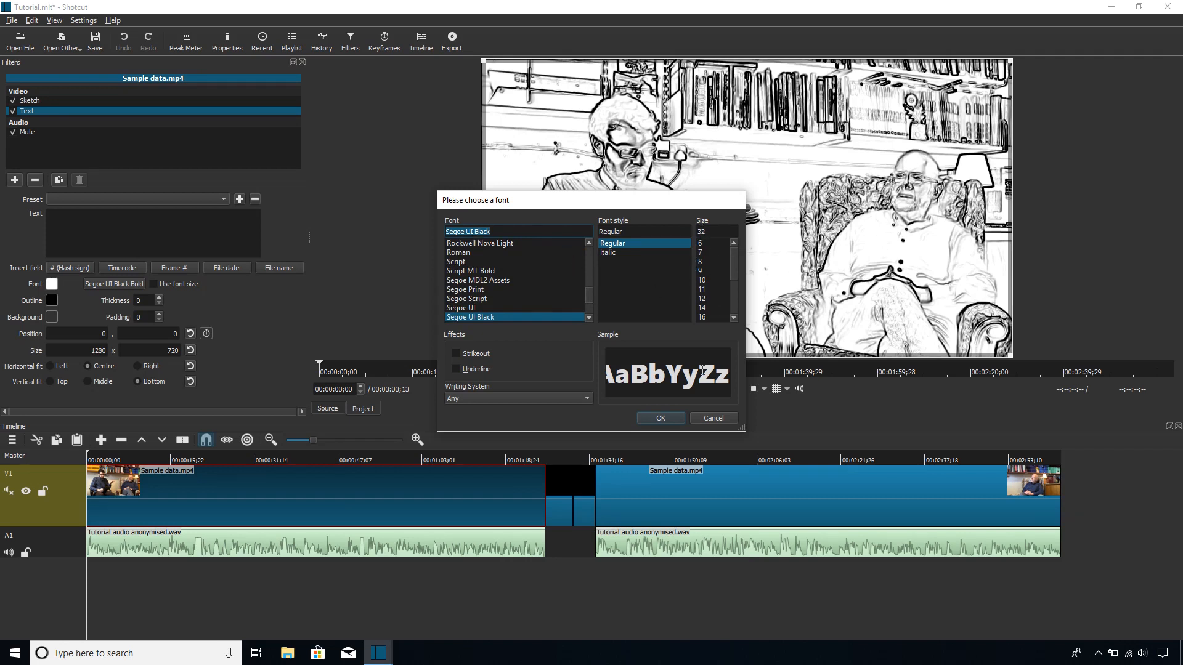
click(664, 417)
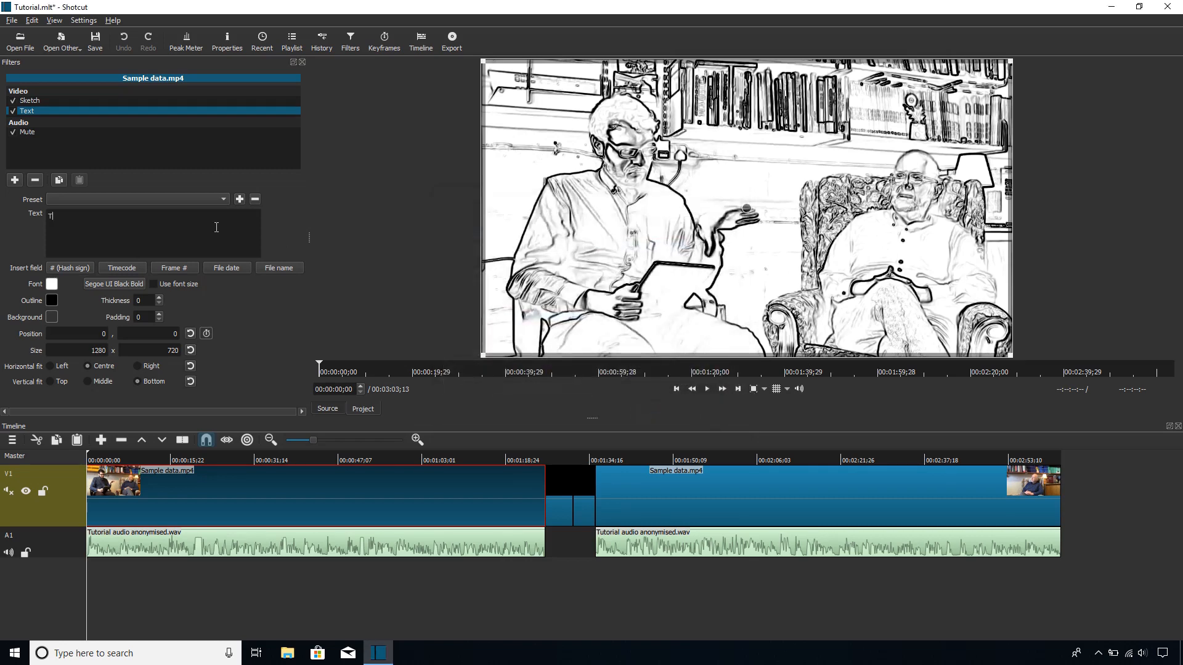
Step: Make the text use the chosen font size and enter "TEXT TEXT TEXT" as the caption
text(he)
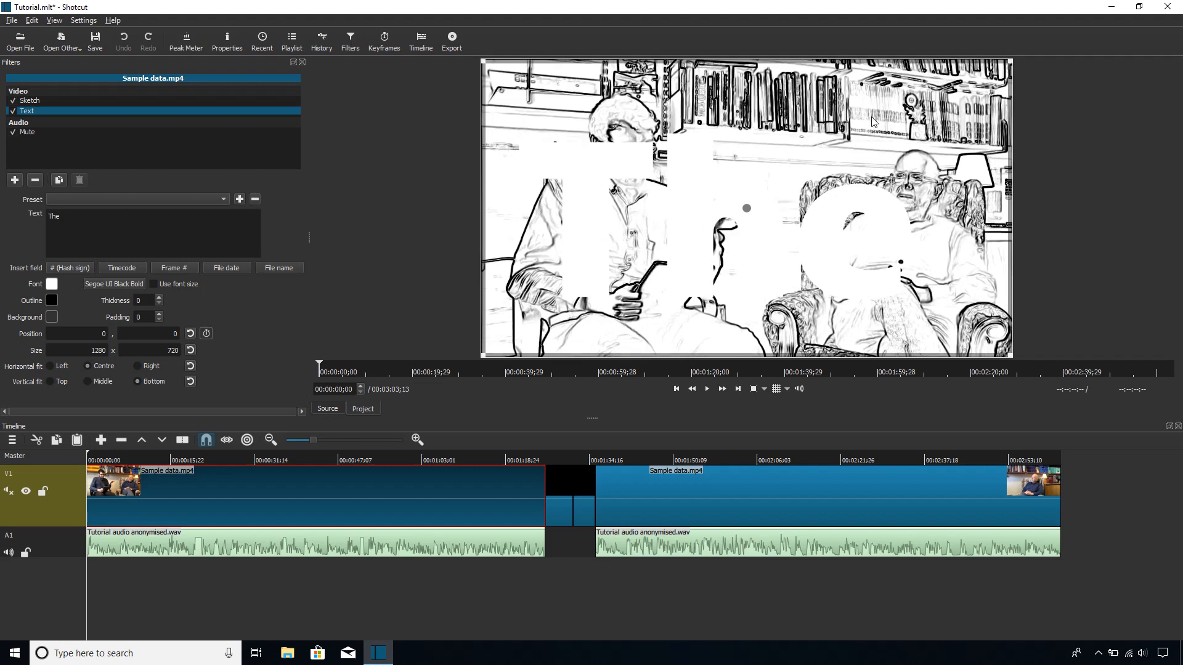
click(153, 284)
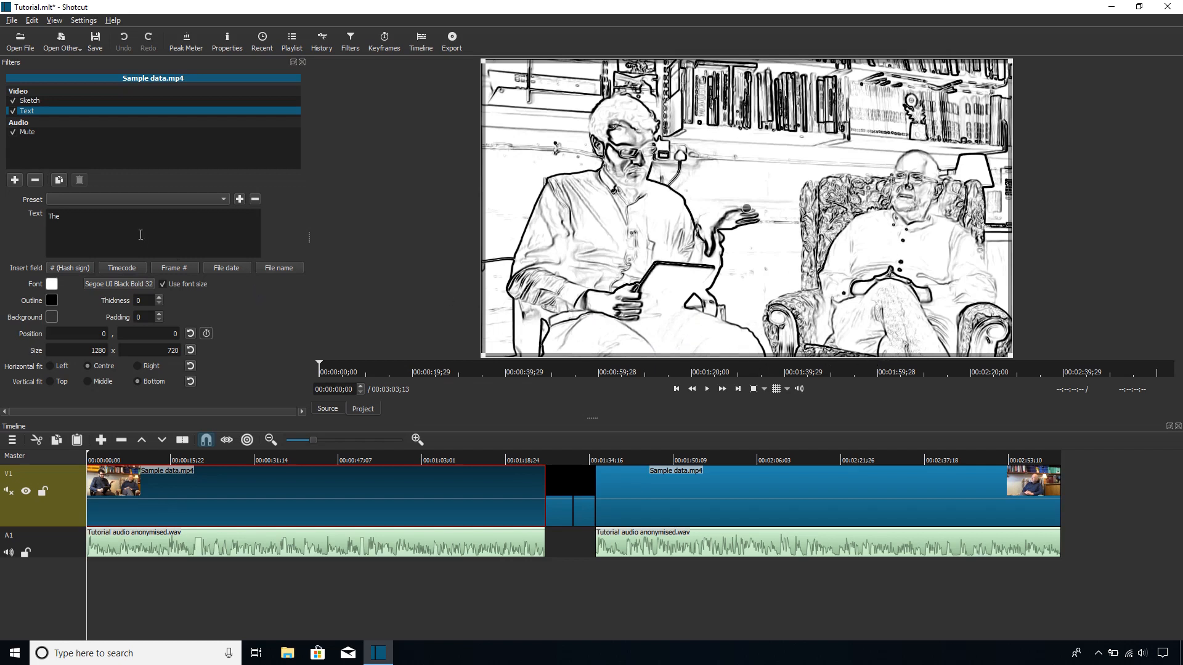
key(ctrl+a)
text(TEXT EX)
key(BackSpace)
key(BackSpace)
text(TEXT TEXT)
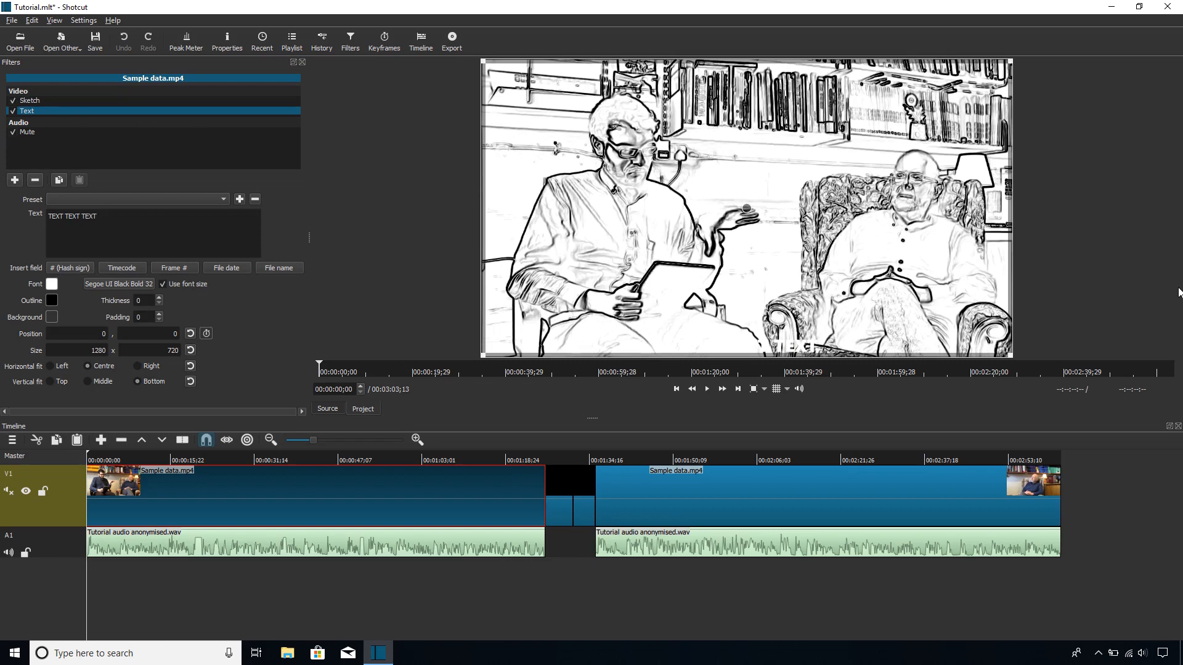
Step: Set the caption's black outline thickness to 3 with the Sketch filter switched off, and turn Sketch back on
click(13, 101)
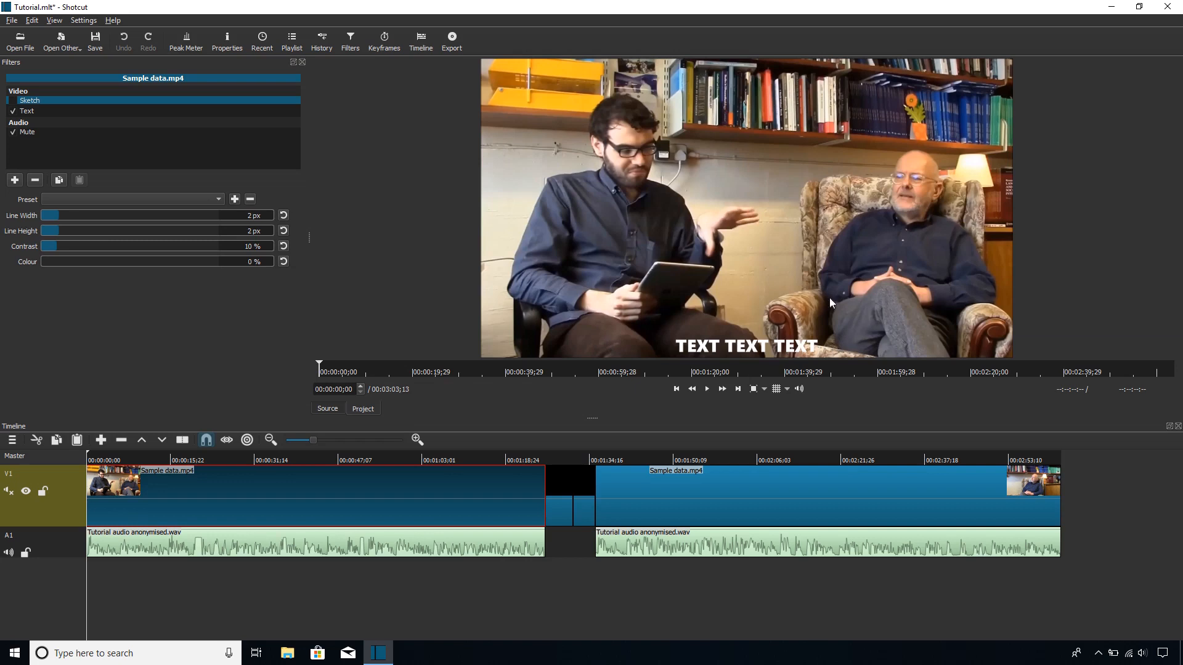
click(35, 112)
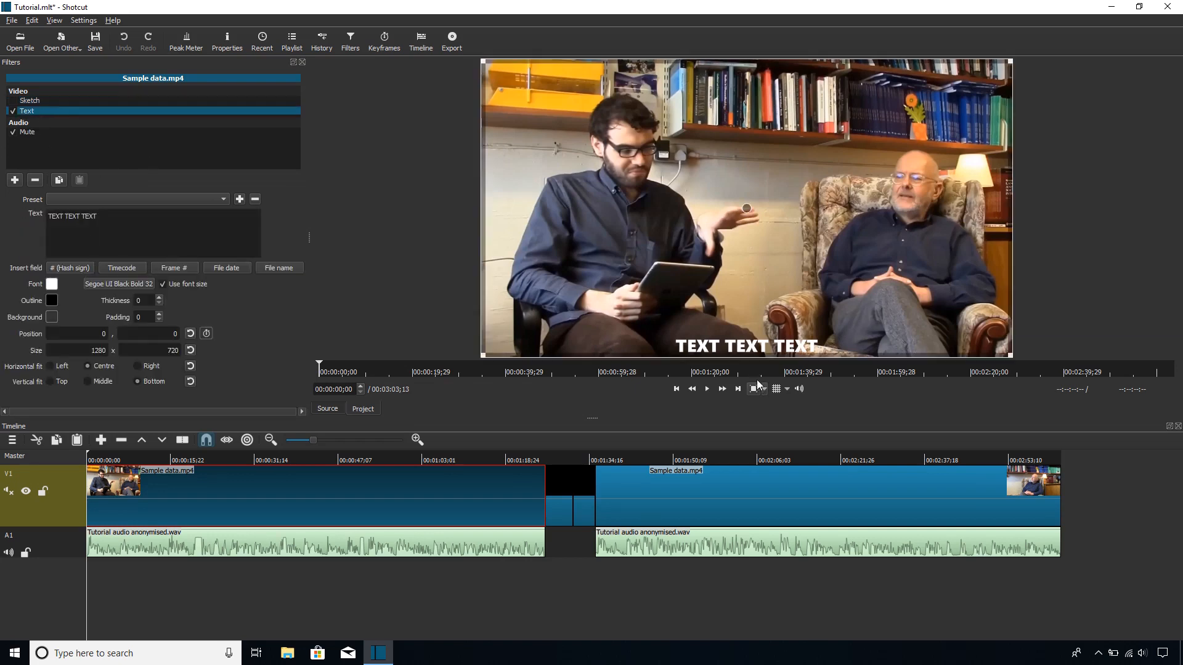
click(159, 297)
click(159, 296)
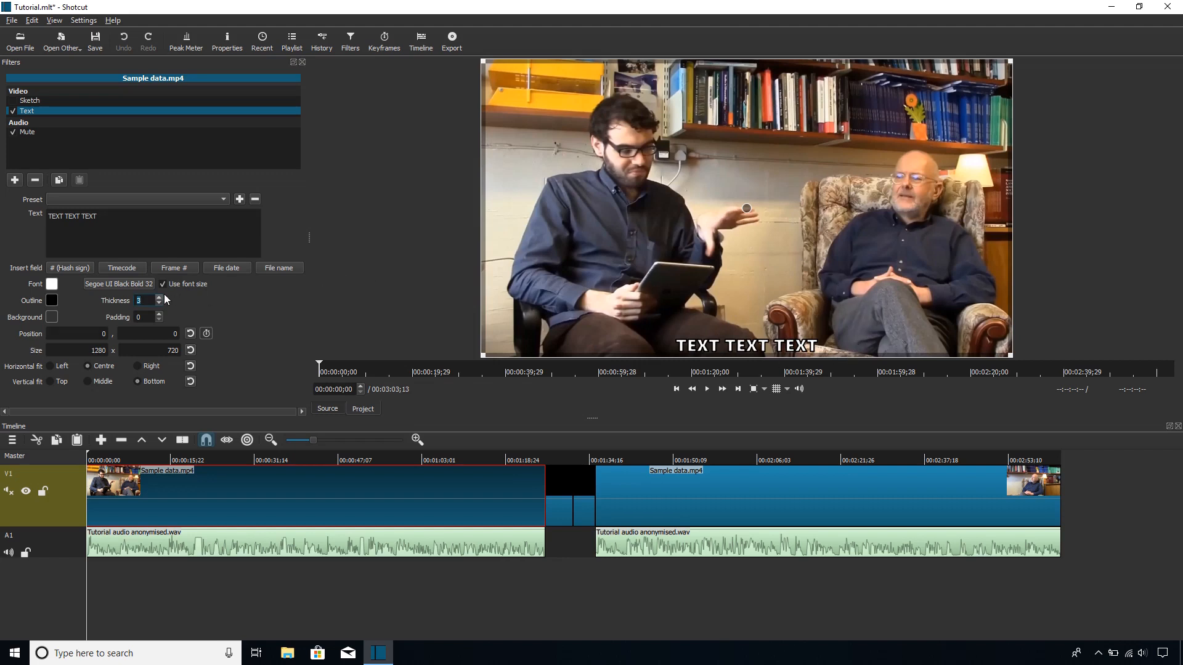
text(9)
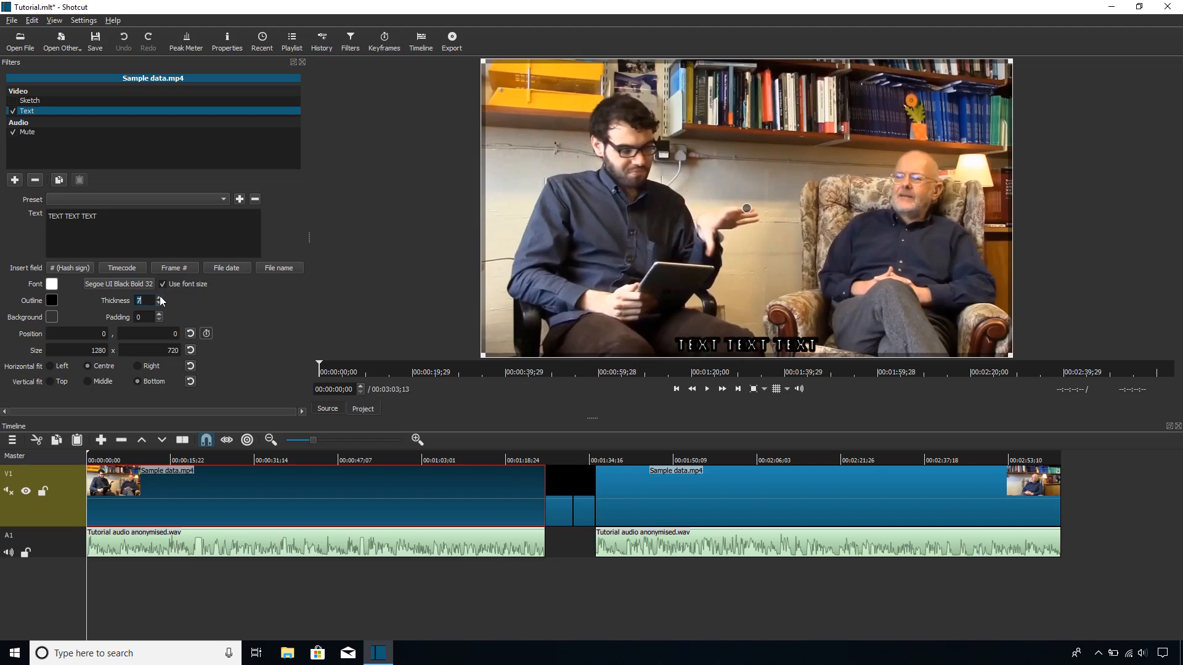
click(159, 303)
click(159, 303)
click(159, 302)
click(159, 302)
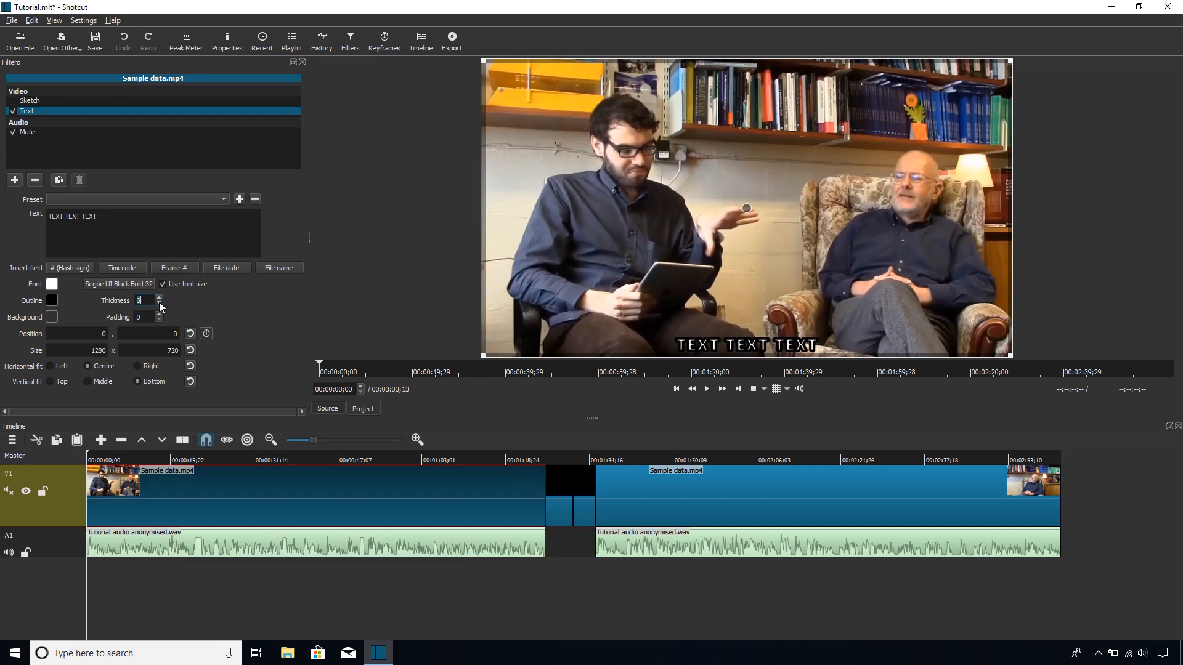
click(159, 303)
click(159, 302)
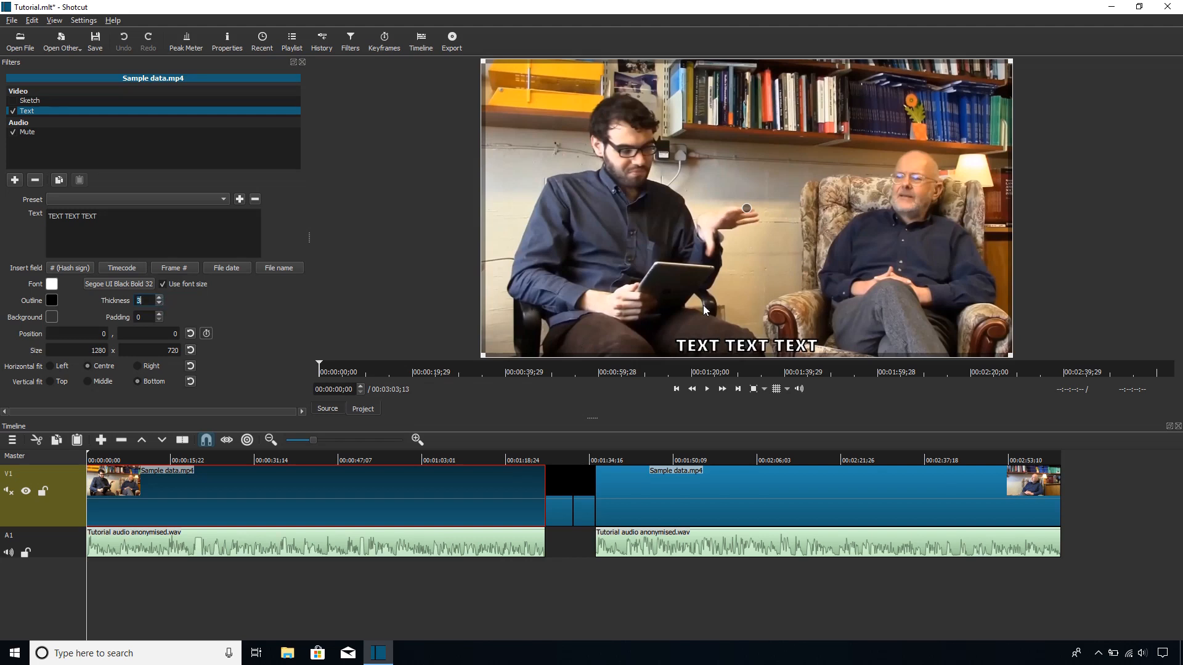
click(13, 101)
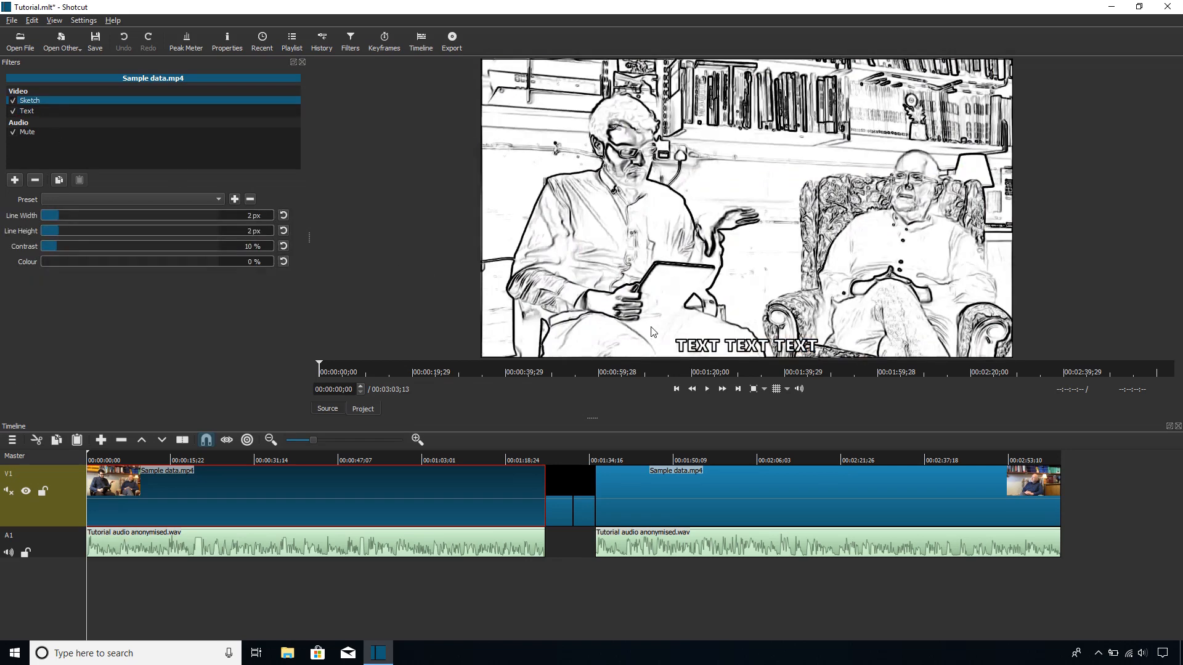
Step: Try the Top and Middle vertical fits for the caption and return it to Bottom
click(39, 116)
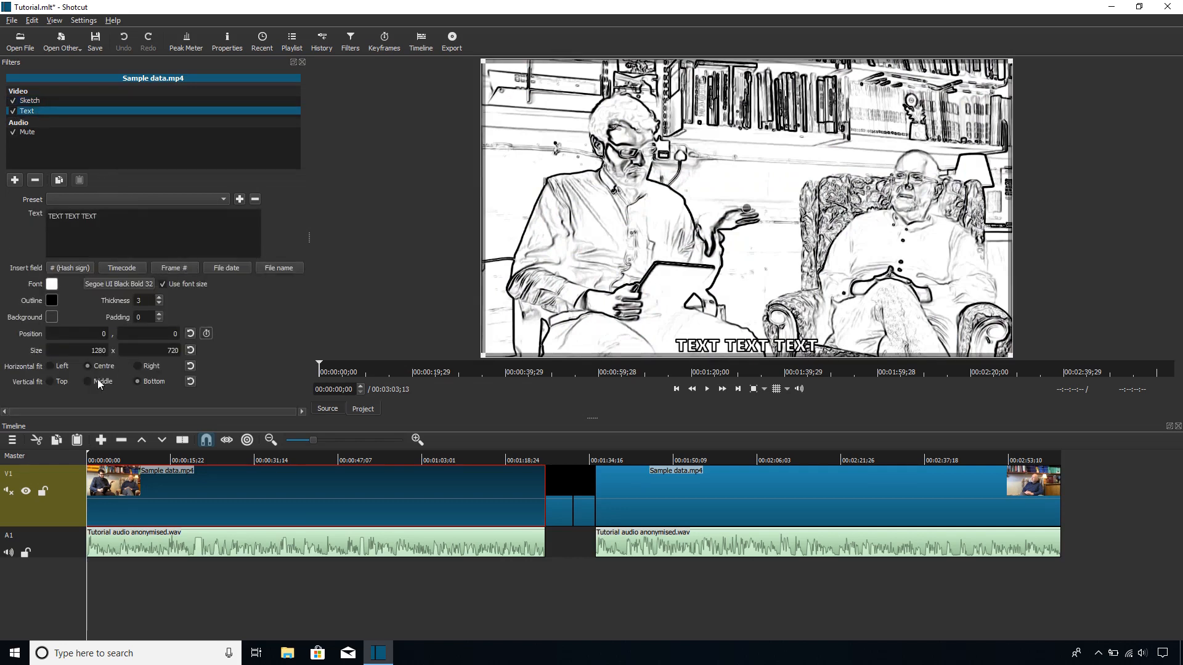
click(50, 382)
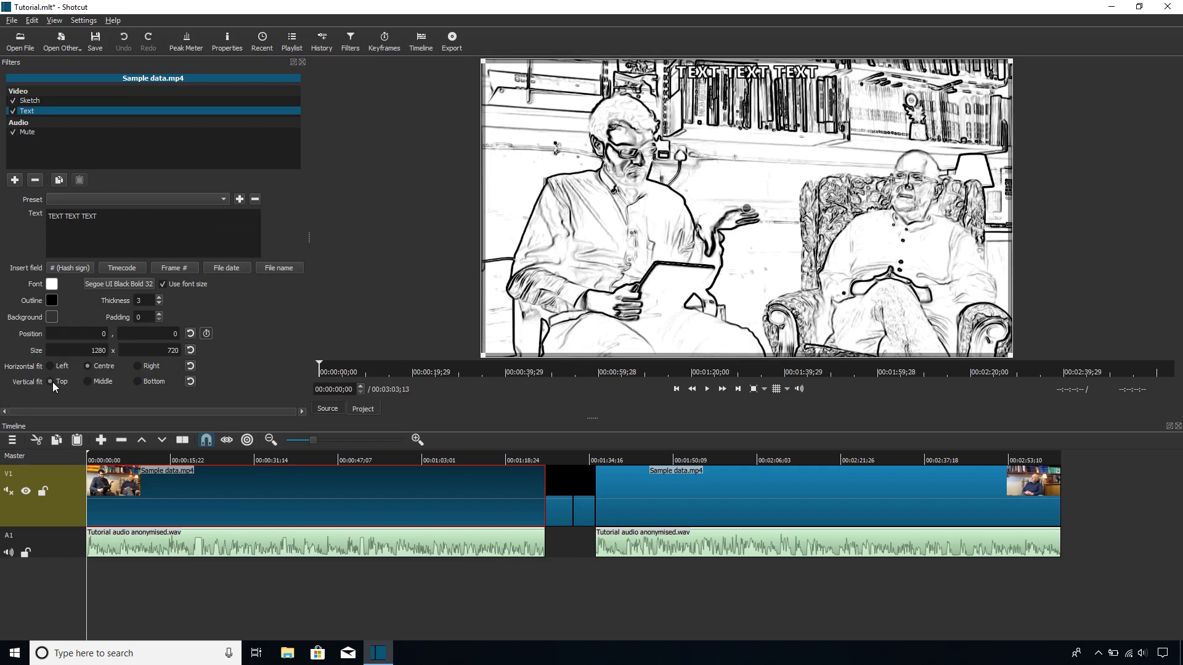
click(92, 382)
click(137, 381)
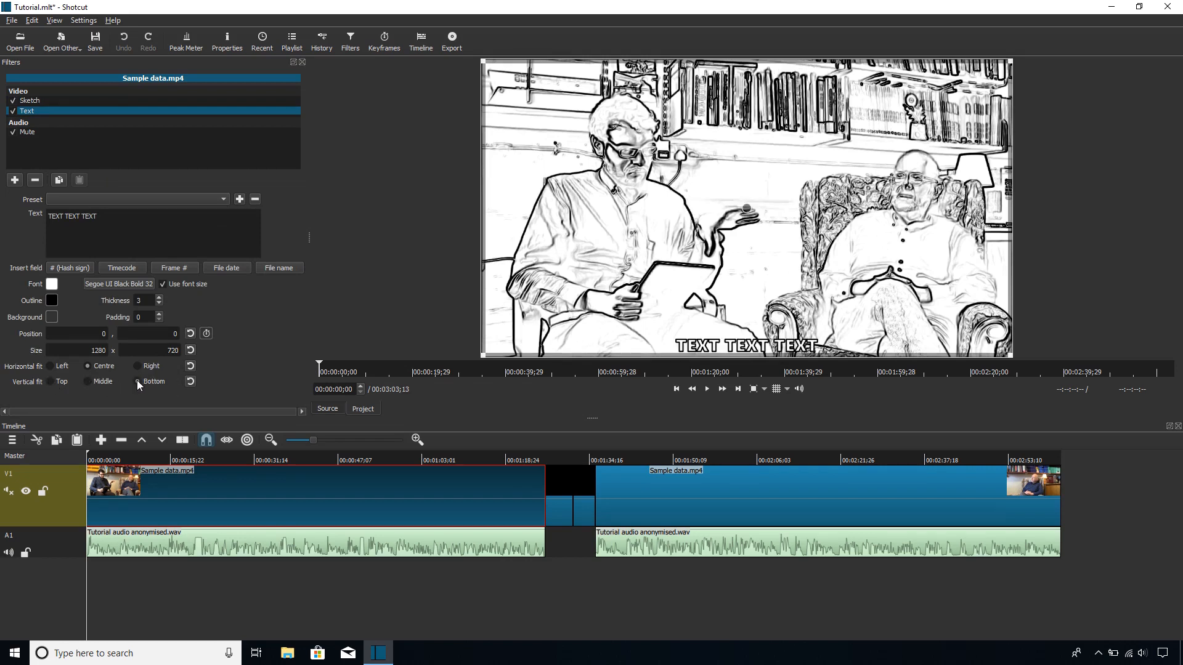
click(50, 382)
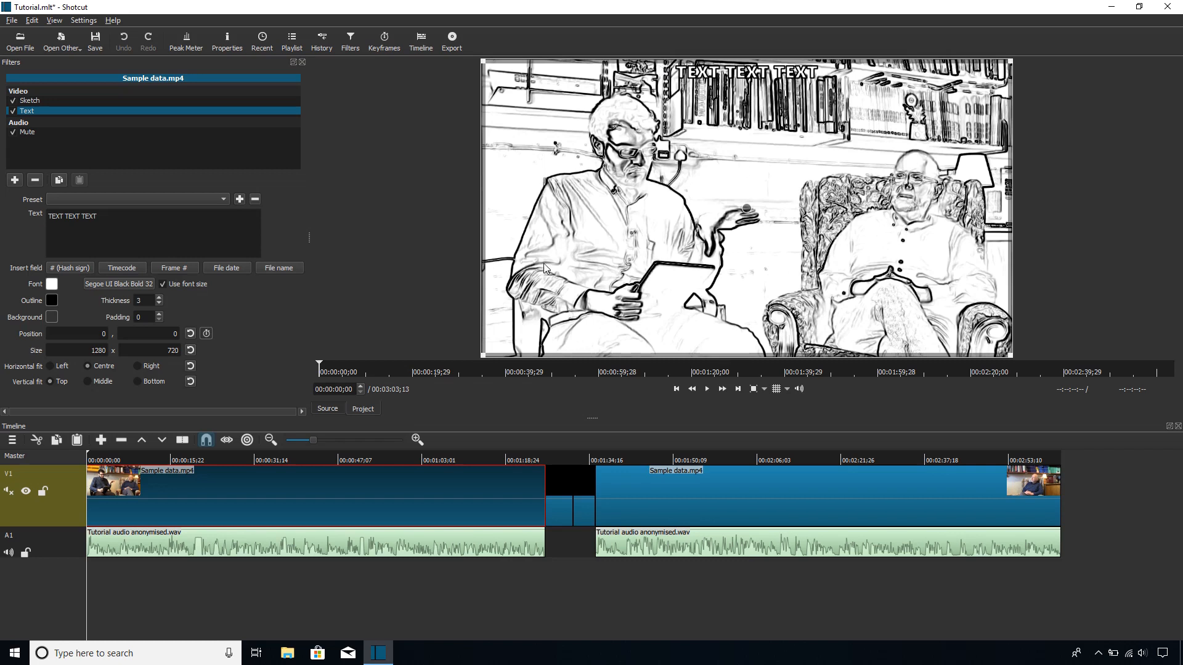
click(138, 382)
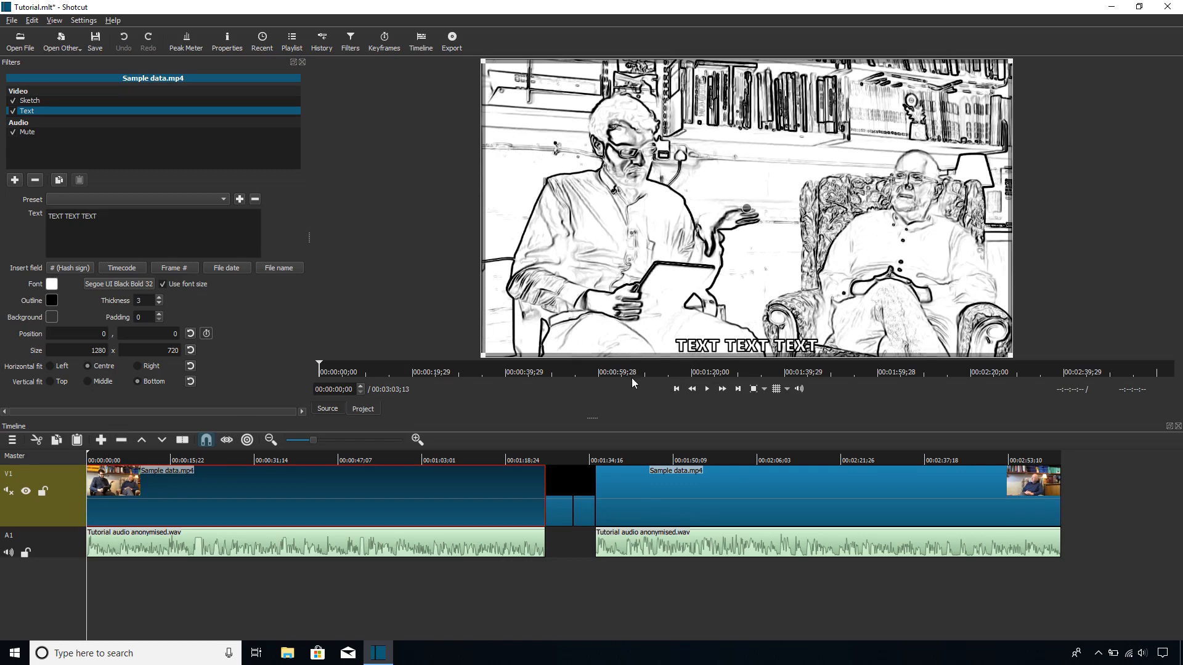
Step: Preview the caption on the first clip at 00:00:24;02 and 00:00:15;02
click(214, 457)
drag(313, 441, 318, 447)
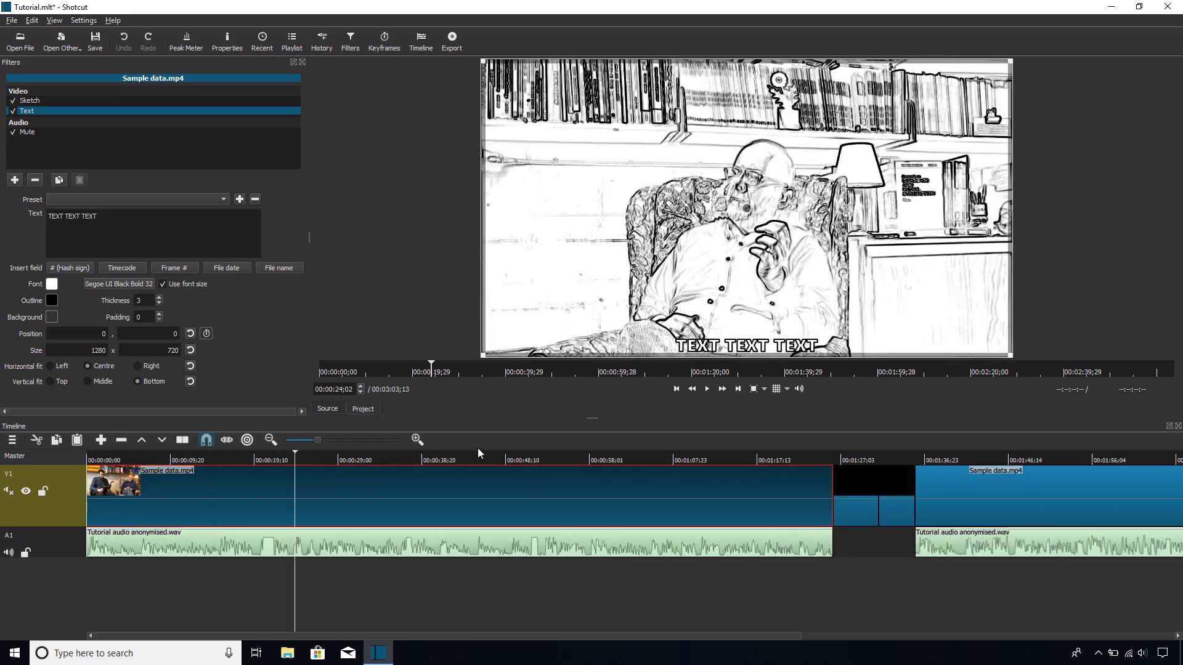
click(215, 455)
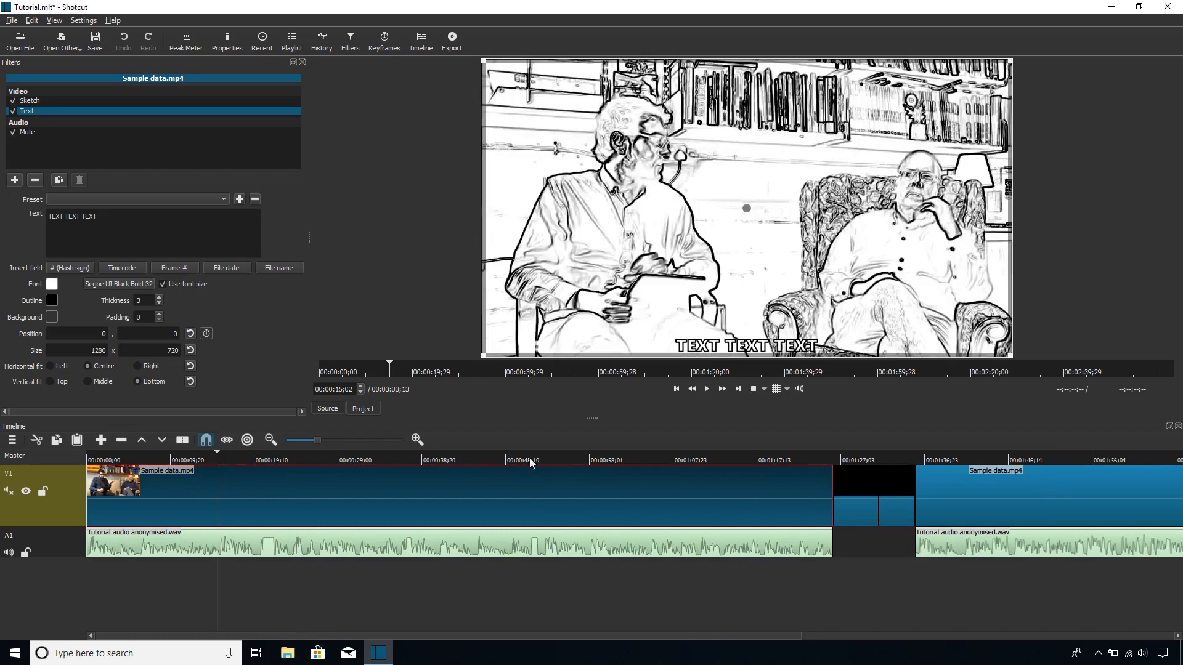
Step: Play the timeline from the start to 00:00:05;27, split the first video clip there, and select each resulting part
click(683, 389)
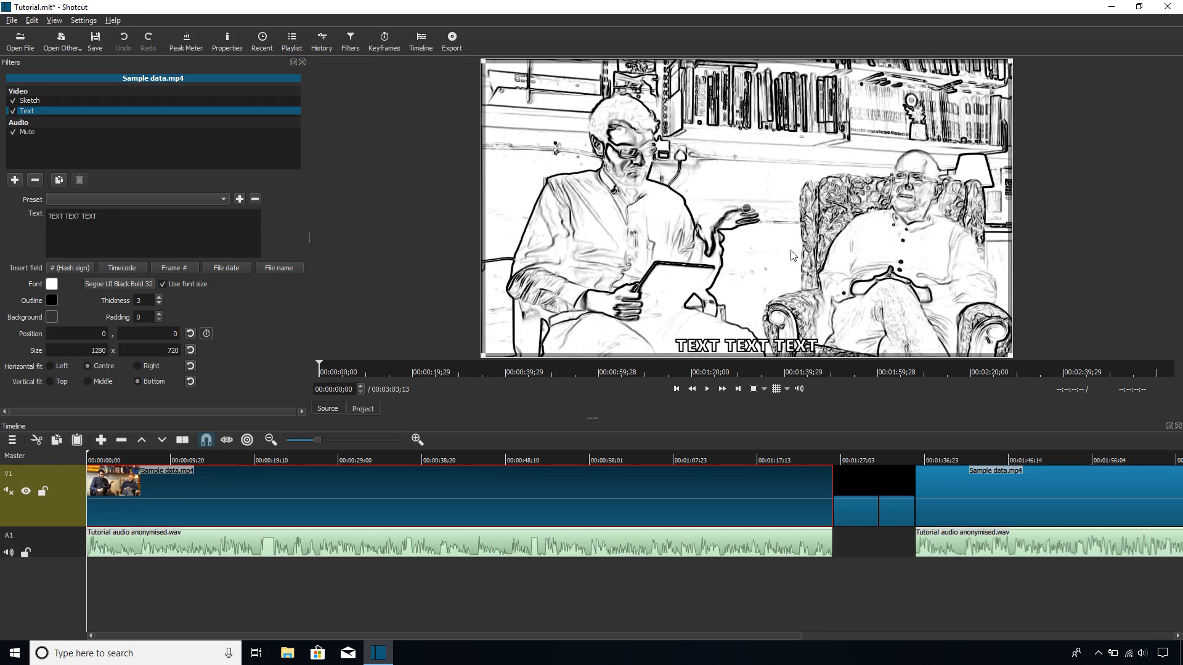
click(707, 389)
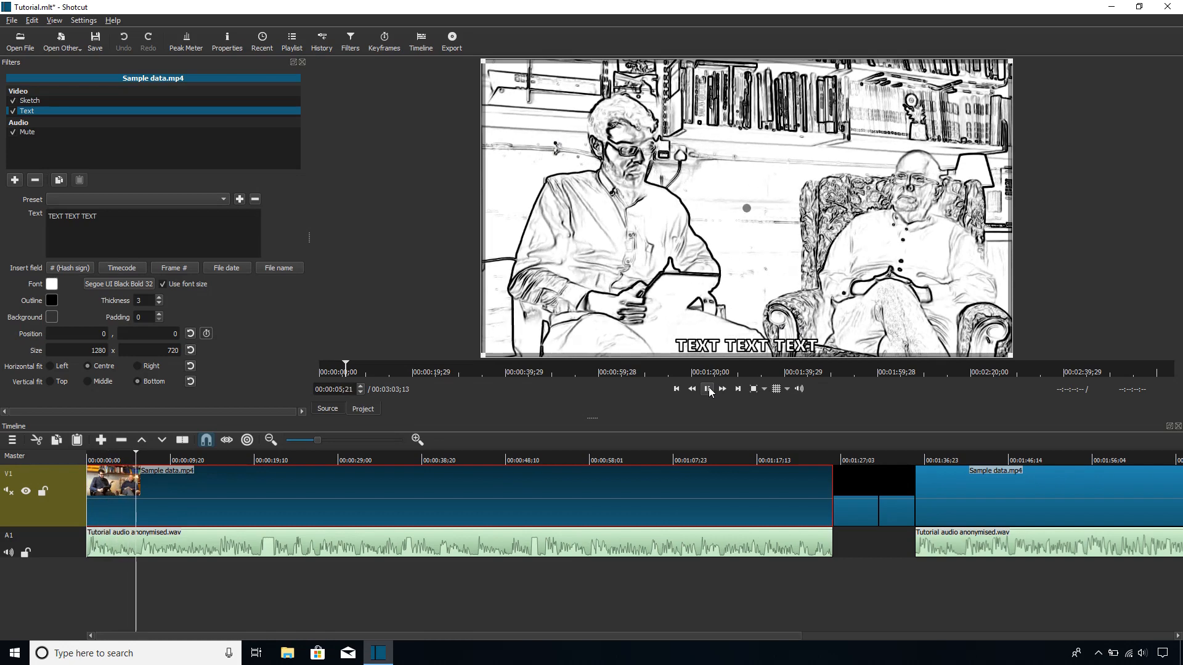
click(707, 389)
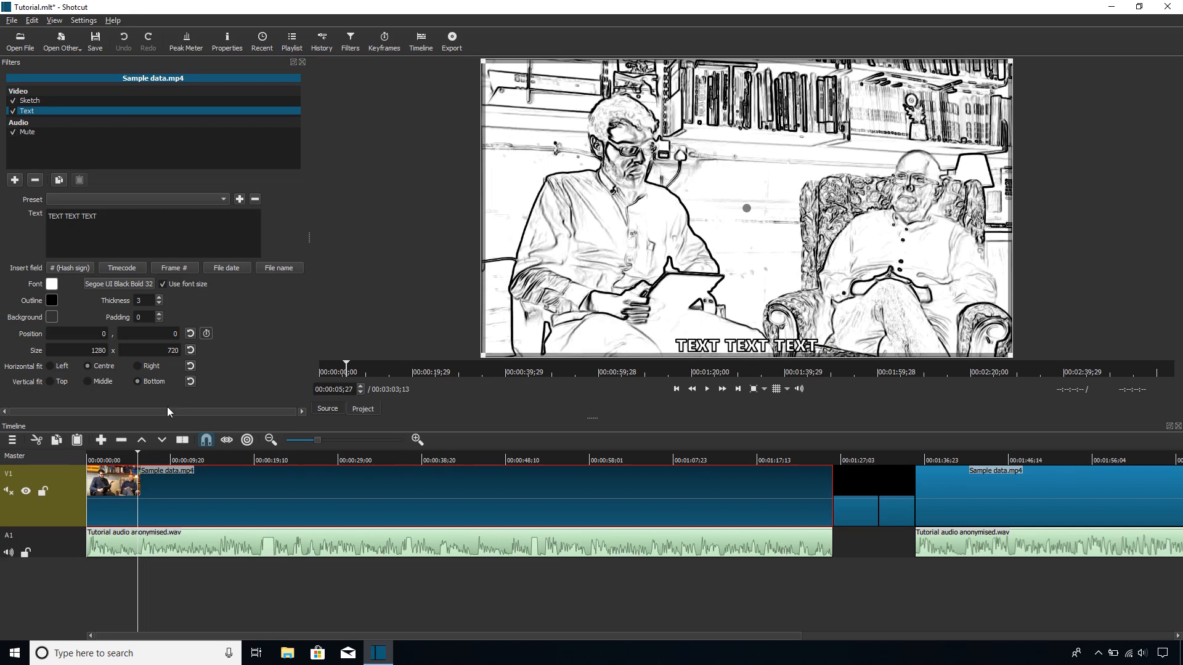
right_click(145, 487)
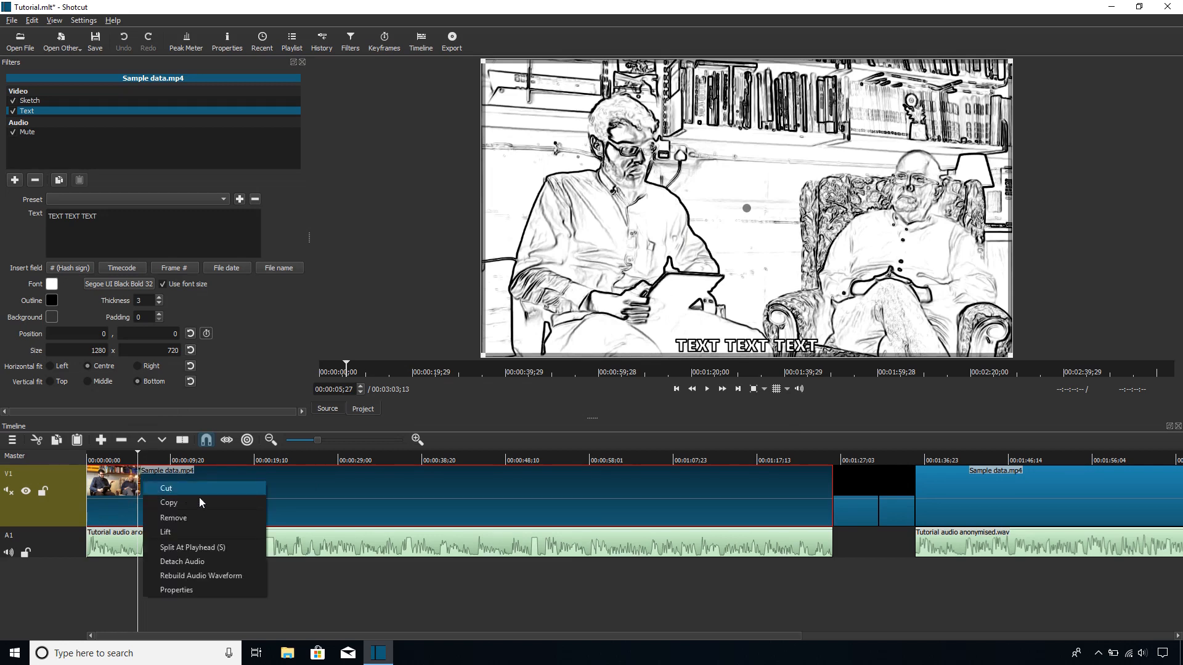
click(228, 546)
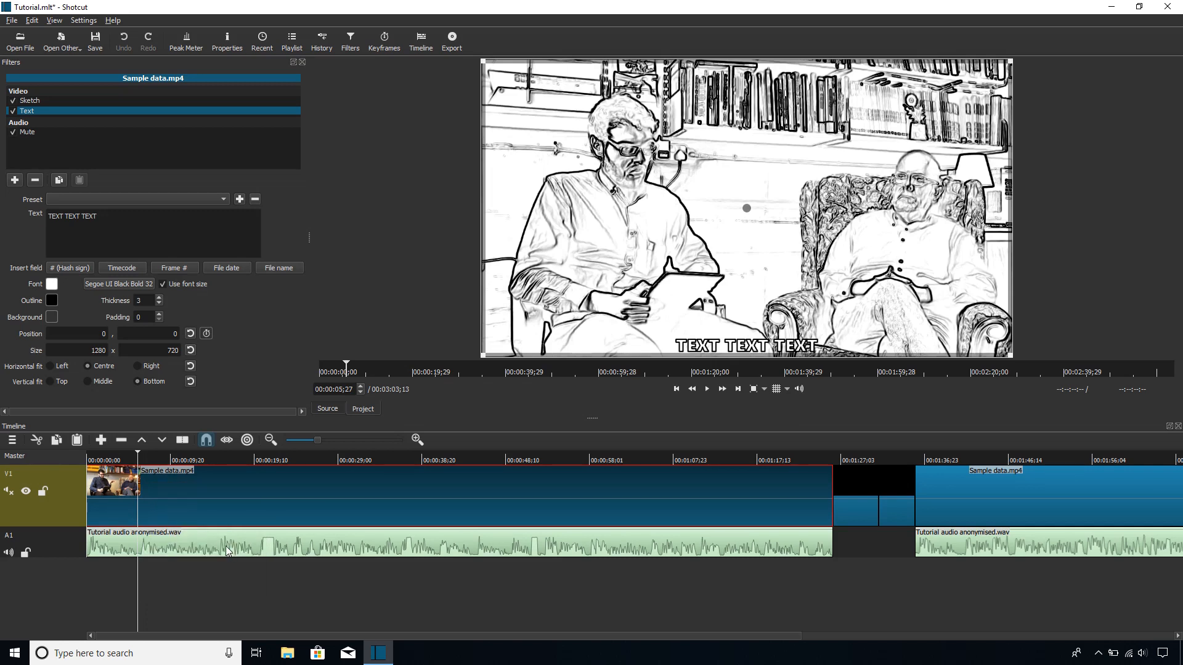
click(126, 481)
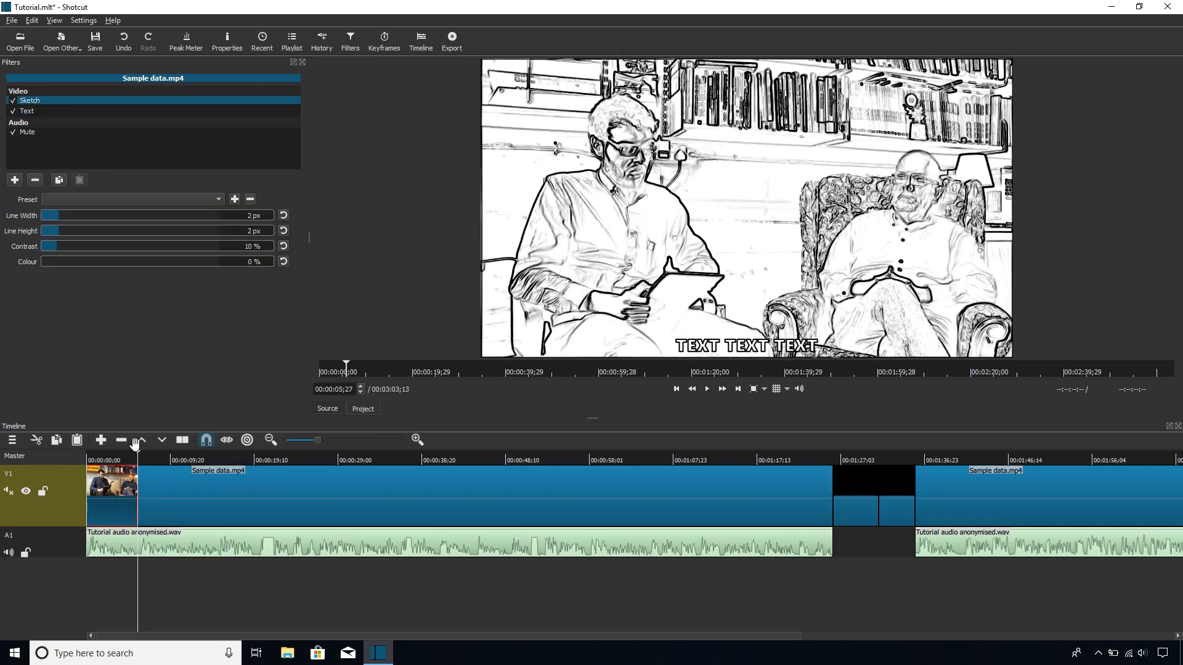
click(140, 474)
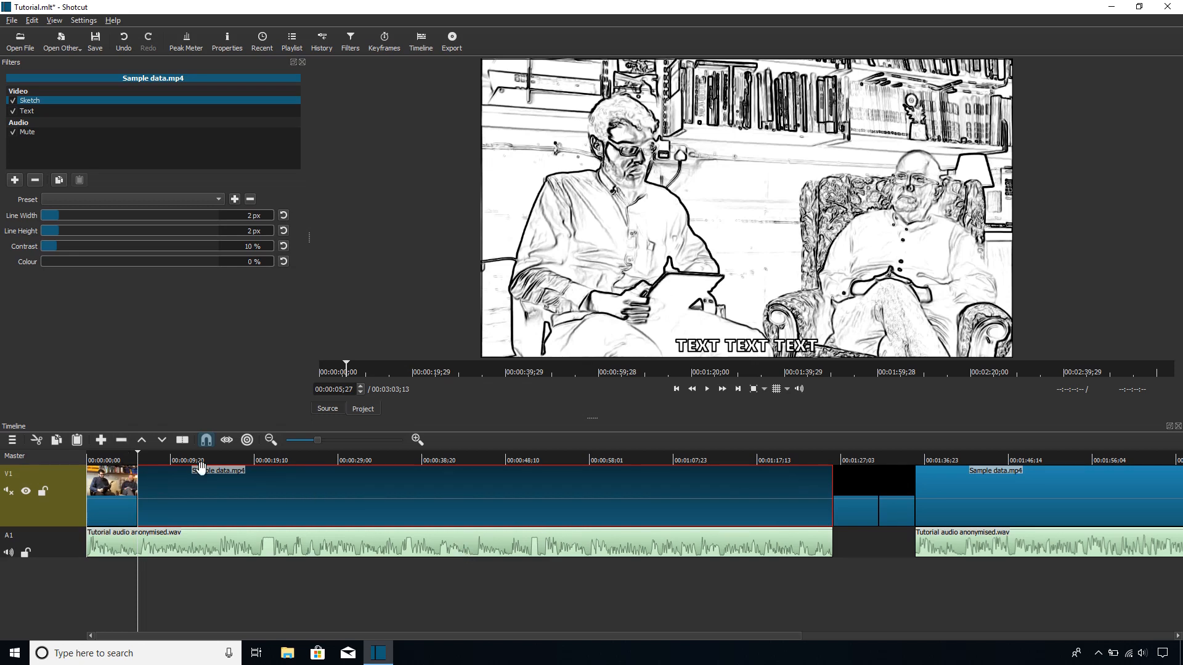
Step: In the Text filter of the first short segment, replace the caption with "So these questions really just cover"
click(117, 491)
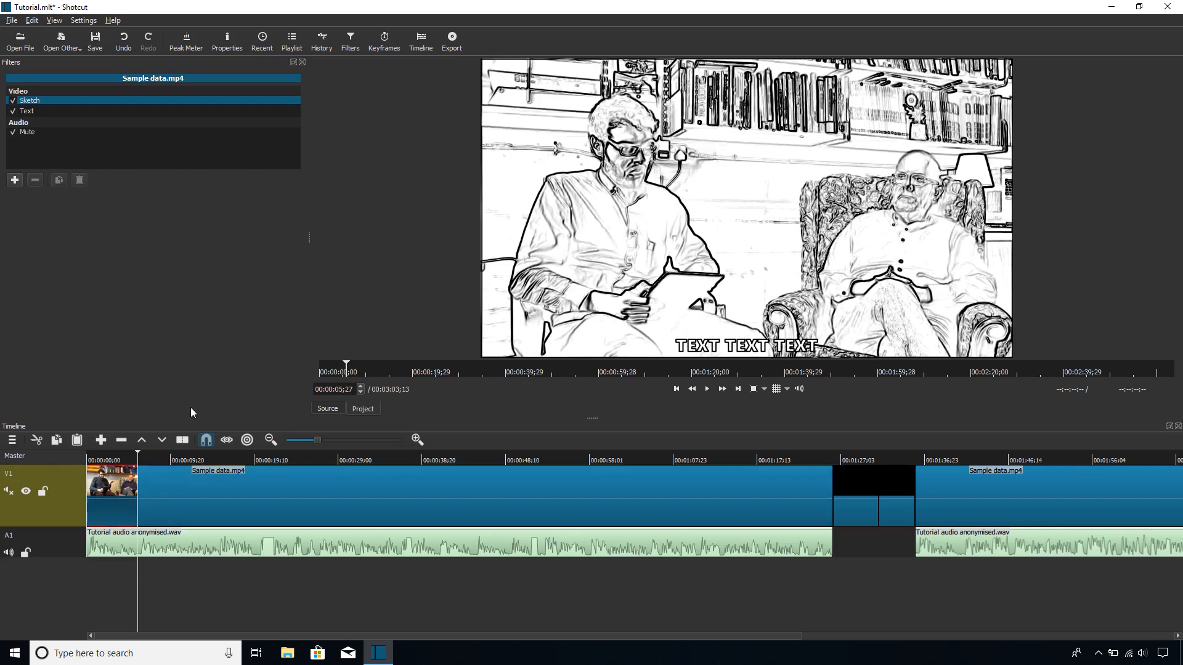
click(42, 112)
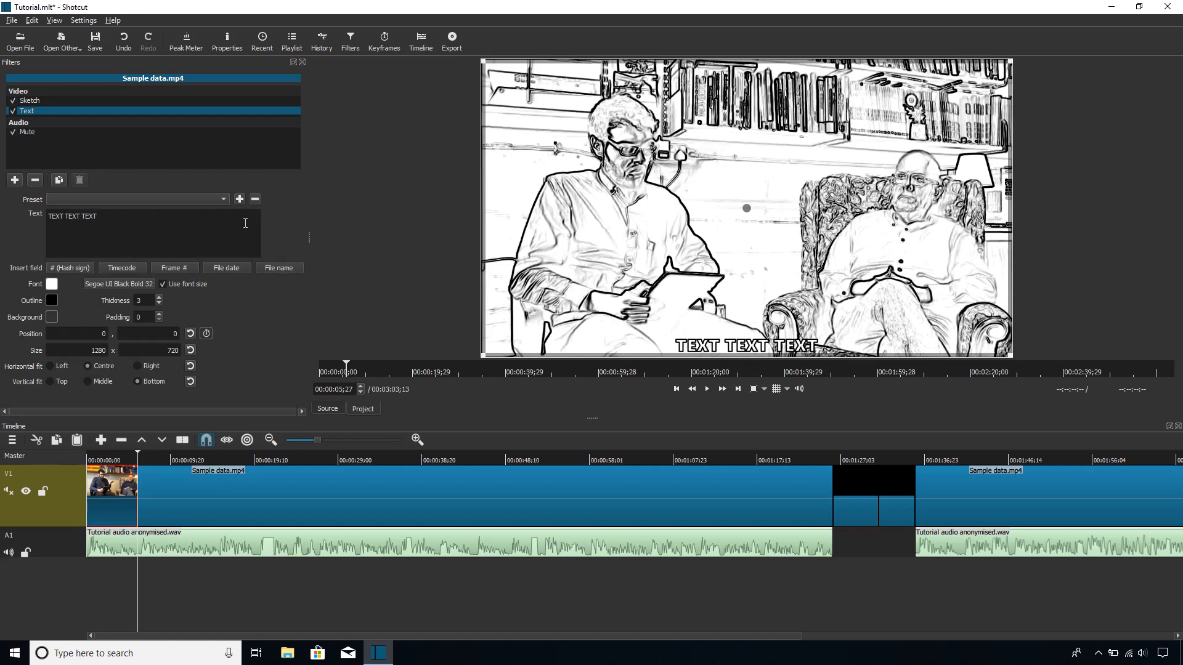
drag(49, 217, 16, 229)
click(227, 226)
text(So these questions really)
click(116, 458)
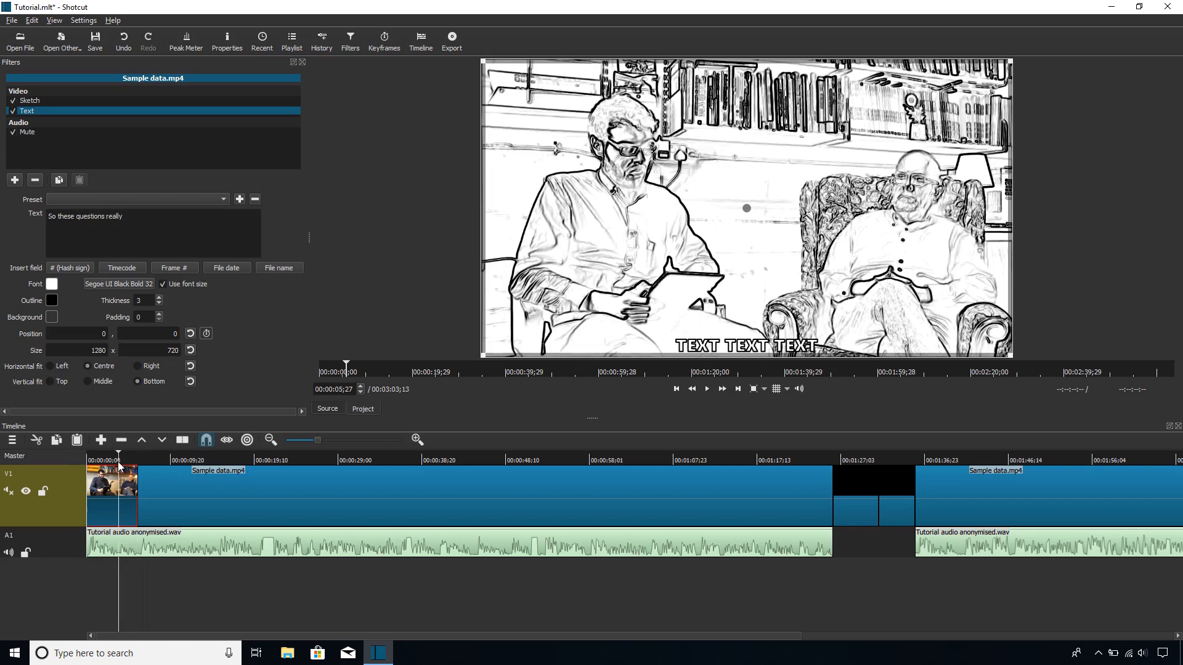
click(197, 251)
text(jius)
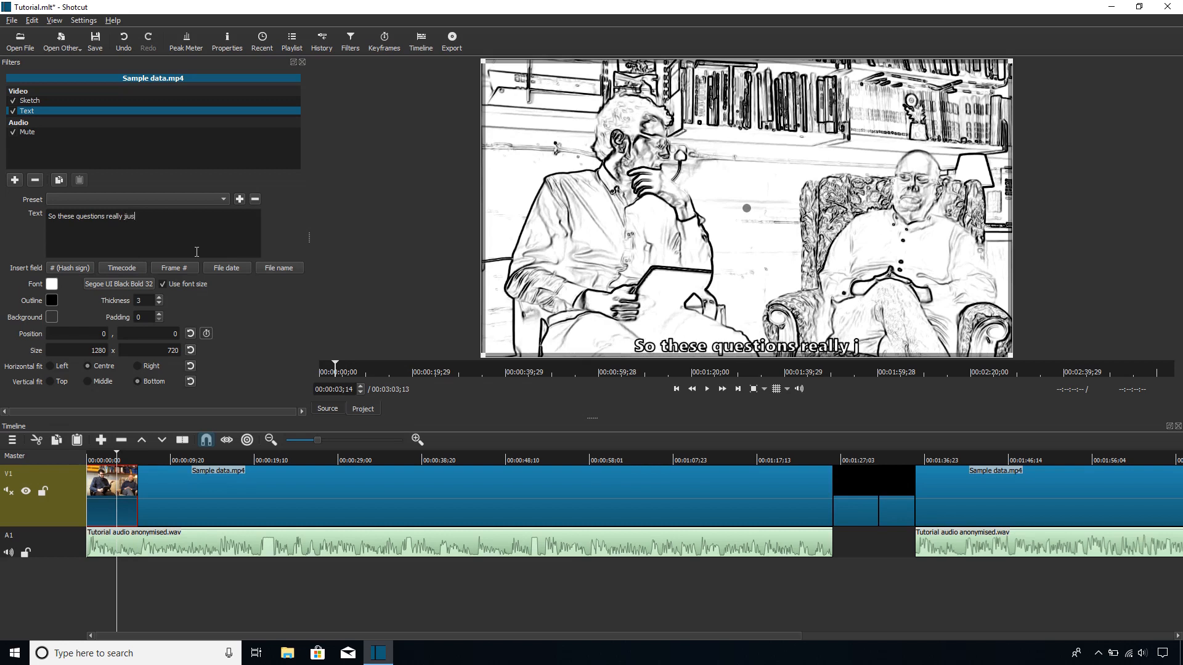
key(BackSpace)
key(BackSpace)
key(BackSpace)
text(ust cover,)
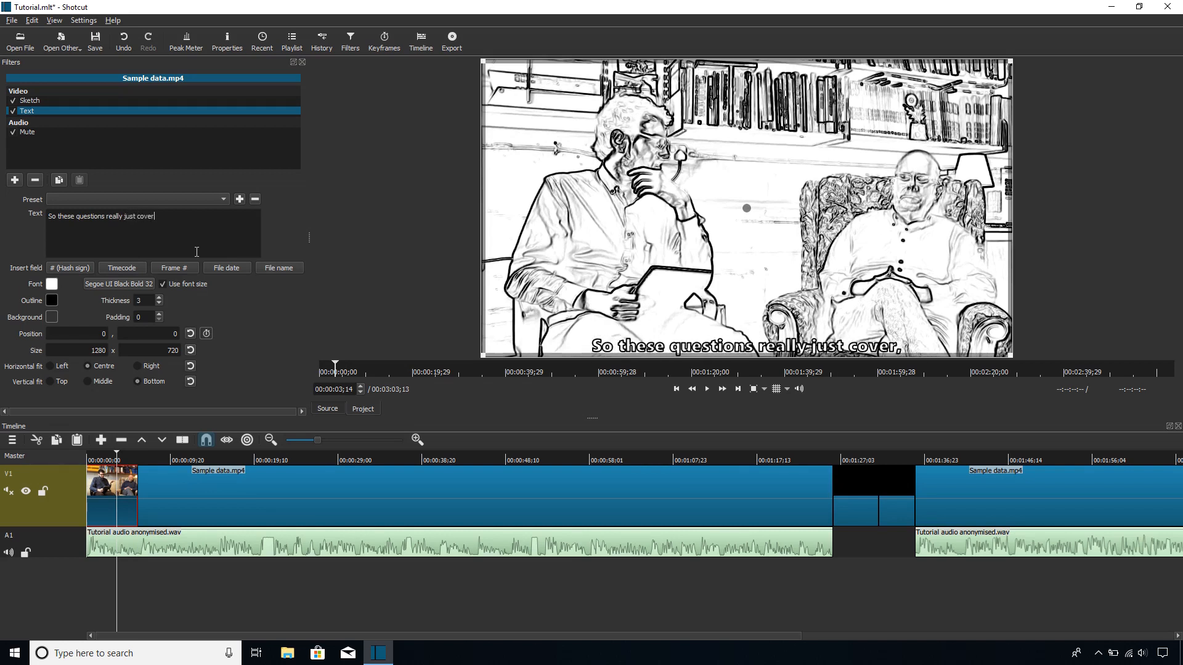
Step: Extend the first segment's caption with "DARG, the"
key(BackSpace)
text(DARG< the)
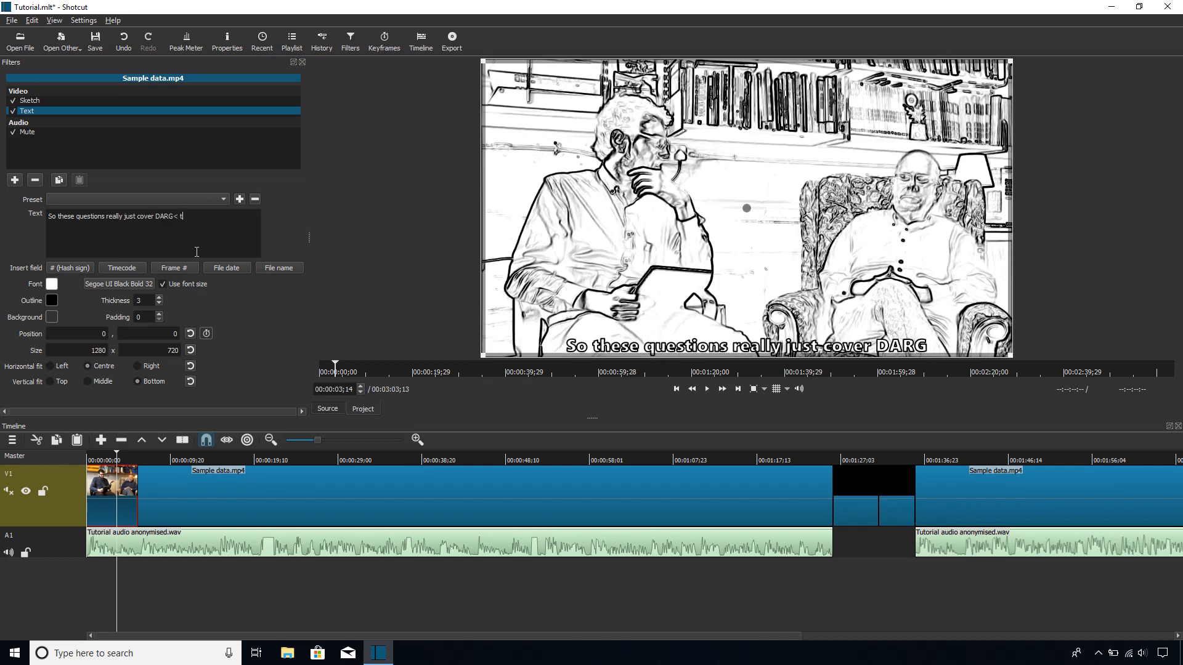
key(BackSpace)
key(BackSpace)
key(BackSpace)
key(BackSpace)
key(BackSpace)
text(, th eh)
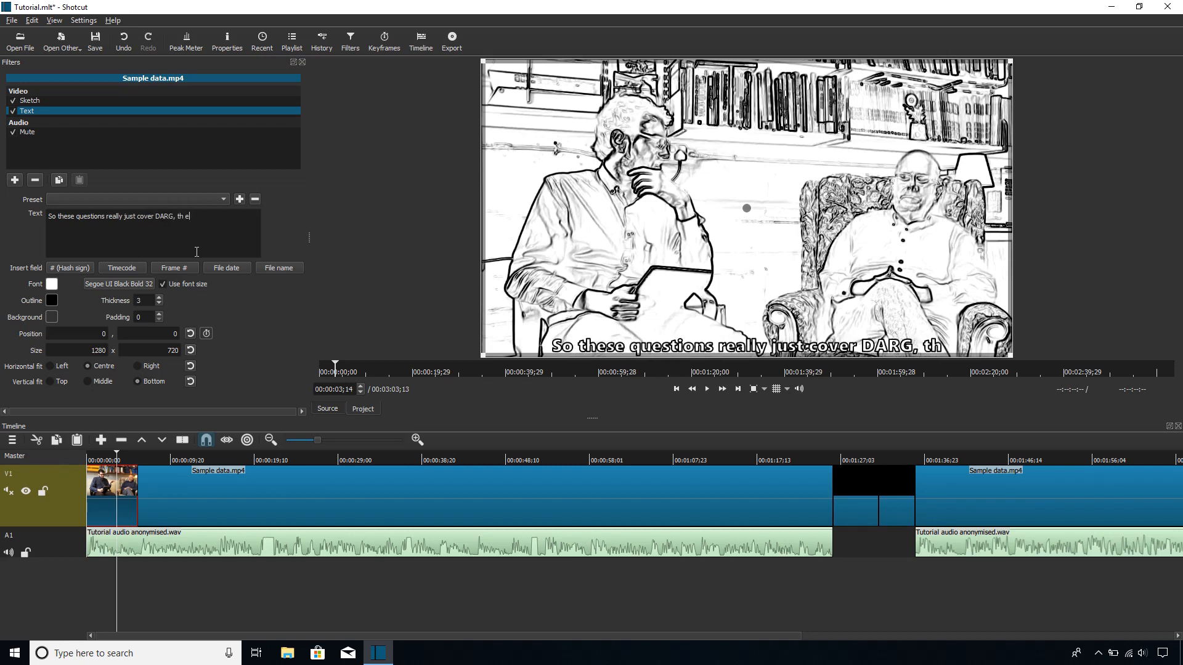
key(BackSpace)
key(BackSpace)
key(BackSpace)
text(e history of)
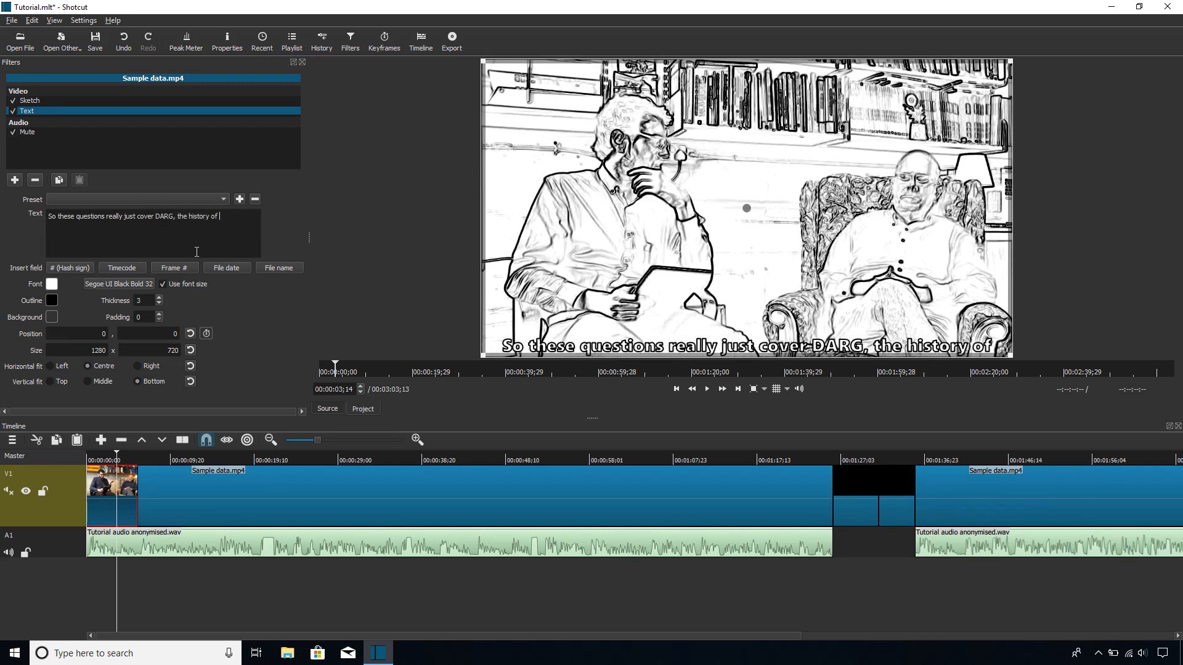
key(BackSpace)
key(BackSpace)
key(BackSpace)
key(BackSpace)
key(BackSpace)
key(BackSpace)
key(BackSpace)
key(BackSpace)
key(BackSpace)
key(BackSpace)
key(BackSpace)
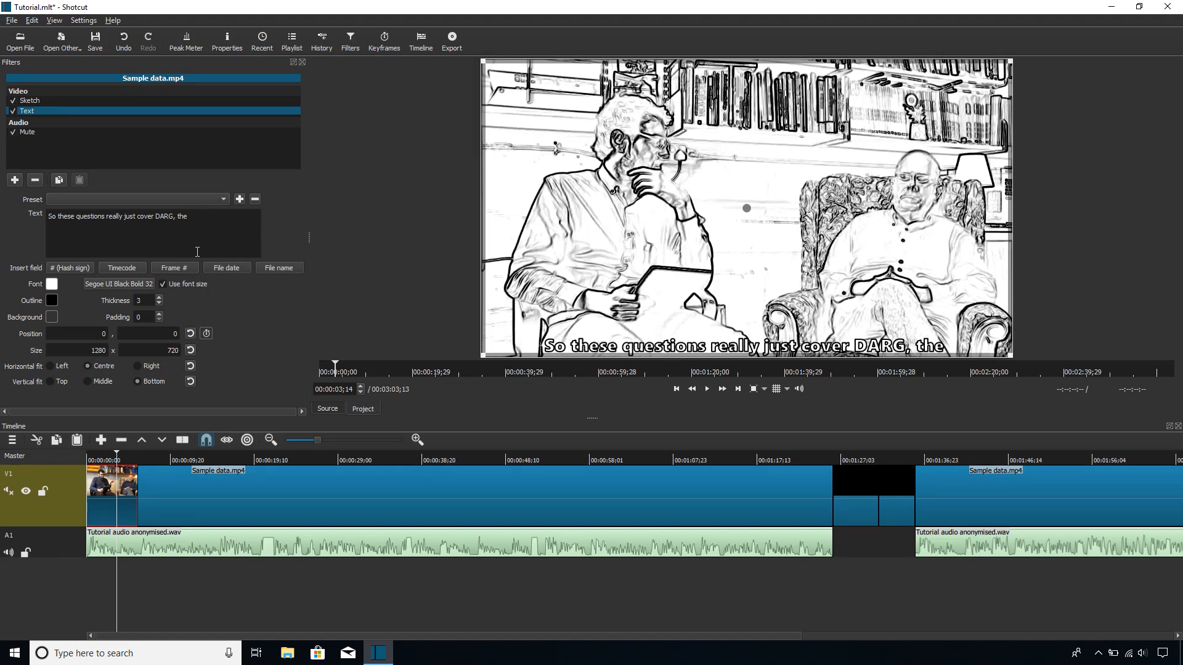
Step: Continue the first segment's caption with "history of DARG, and your own career within"
text(hist)
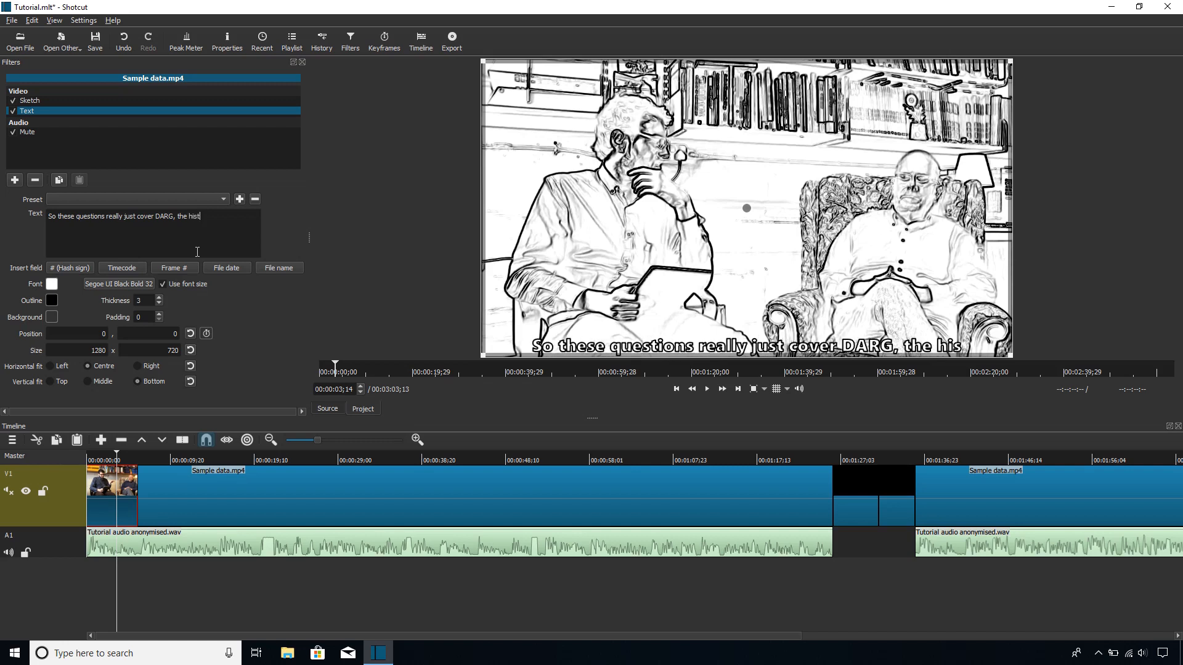
text(ory of your)
key(BackSpace)
key(BackSpace)
key(BackSpace)
key(BackSpace)
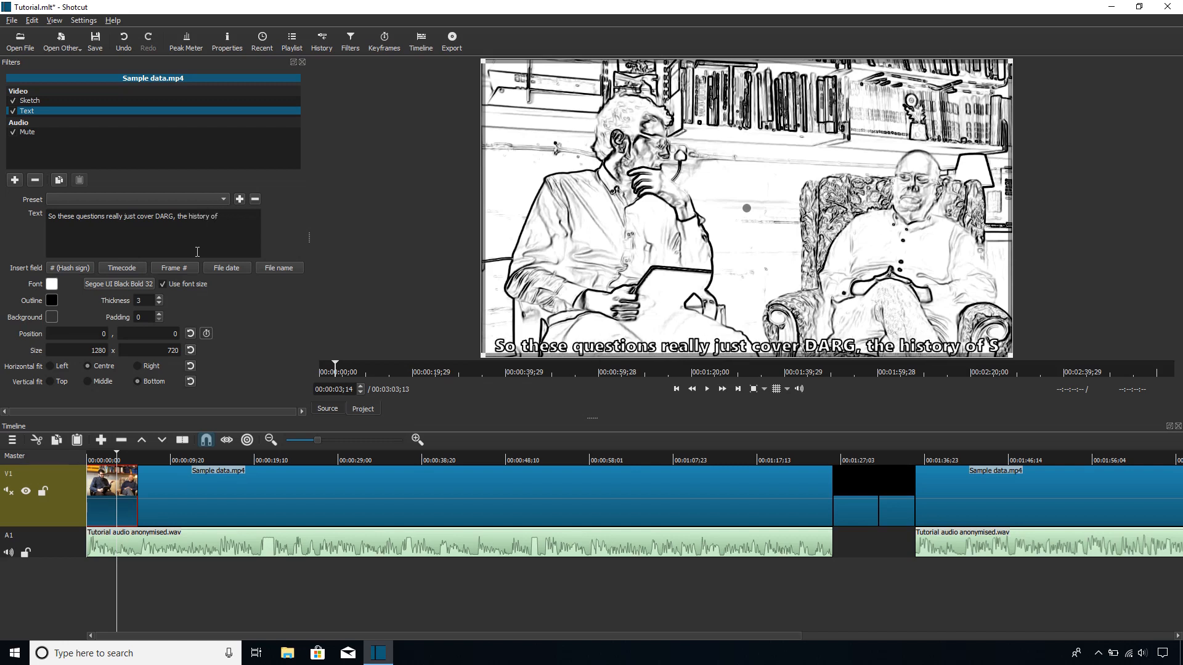
text(DARG, and )
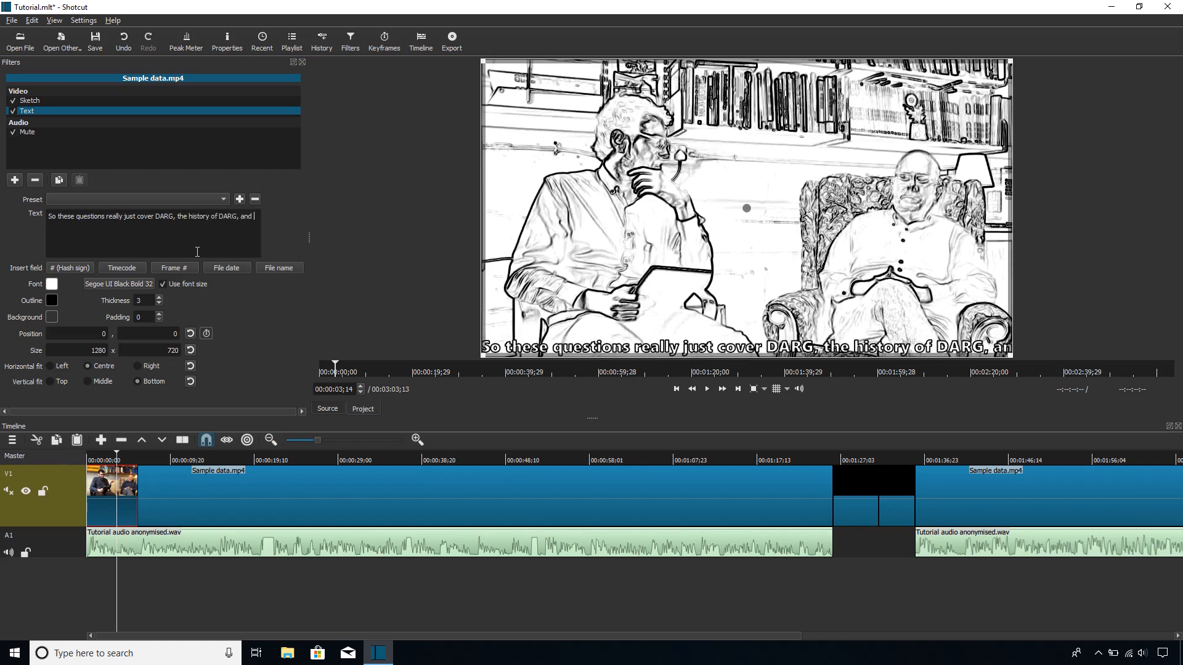
text(your own car)
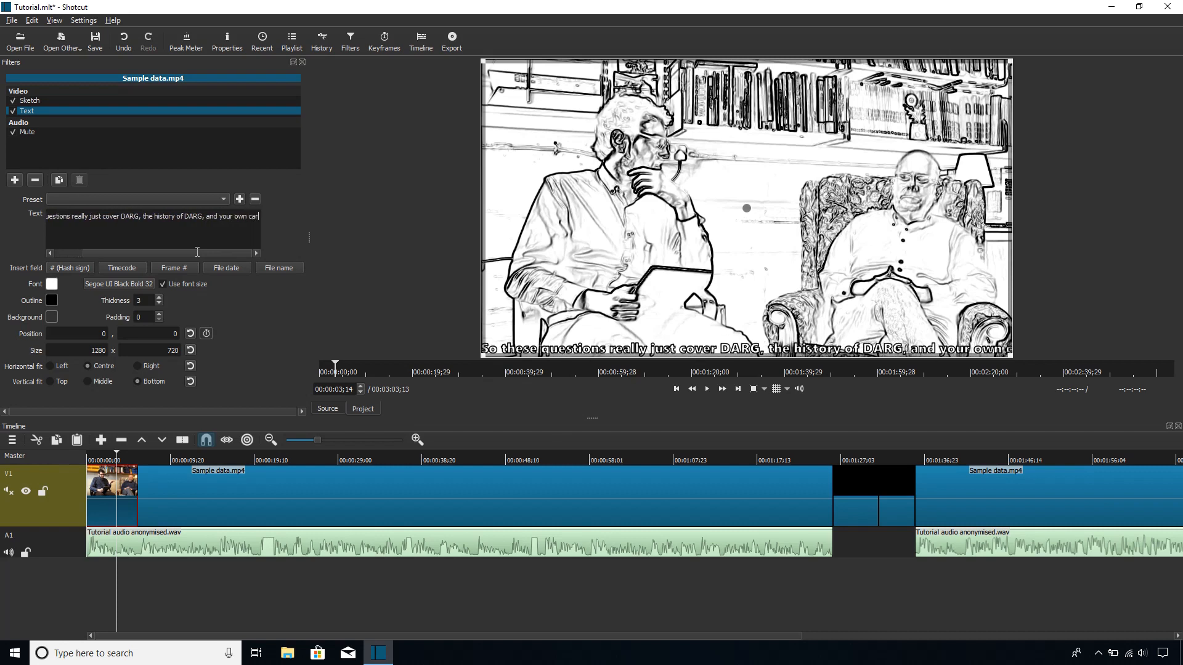
text(eer within)
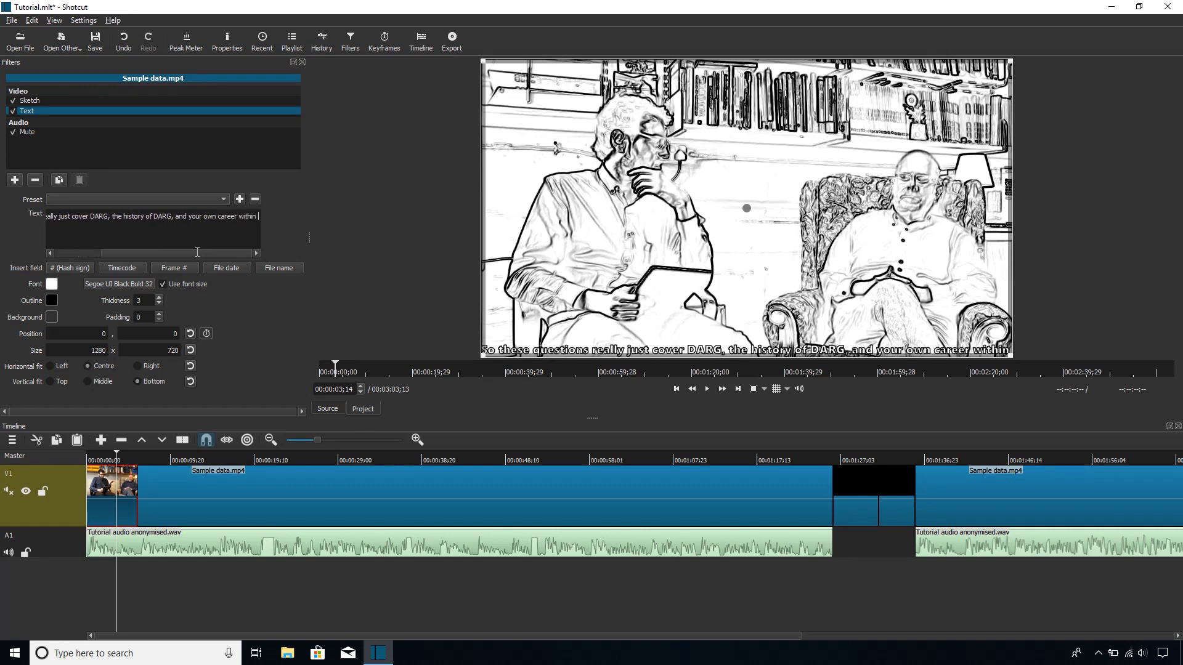
Step: Break the caption onto a second line after "history" and end it with "DARG."
click(147, 218)
key(Return)
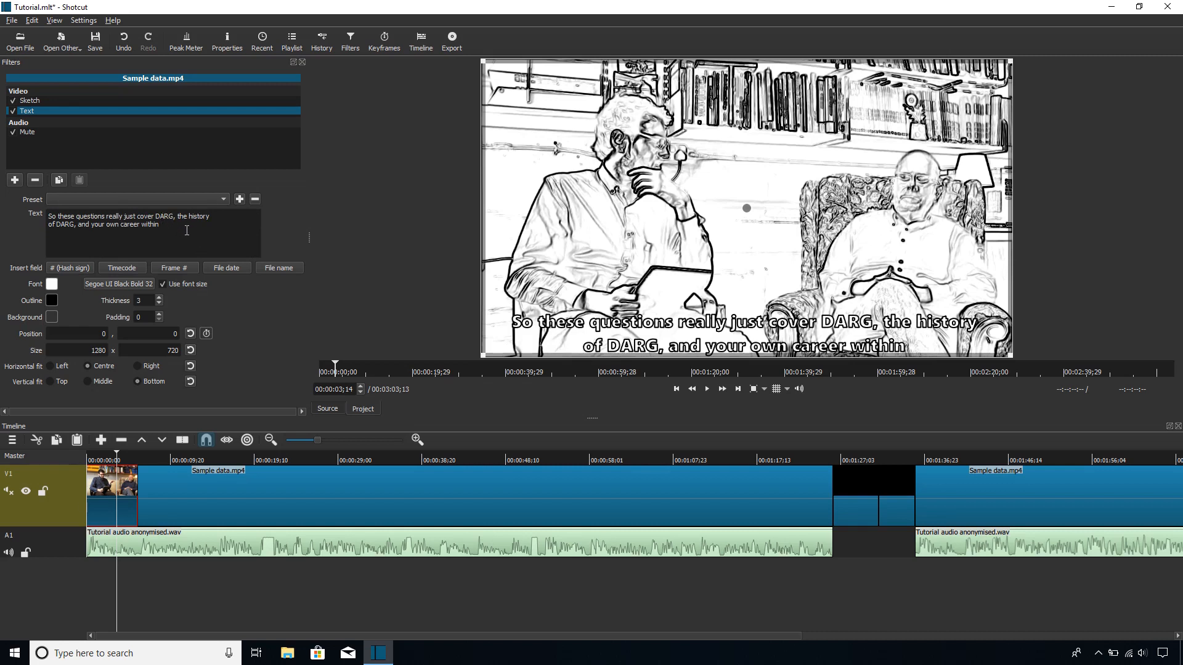
text(DARG.)
key(BackSpace)
key(BackSpace)
key(BackSpace)
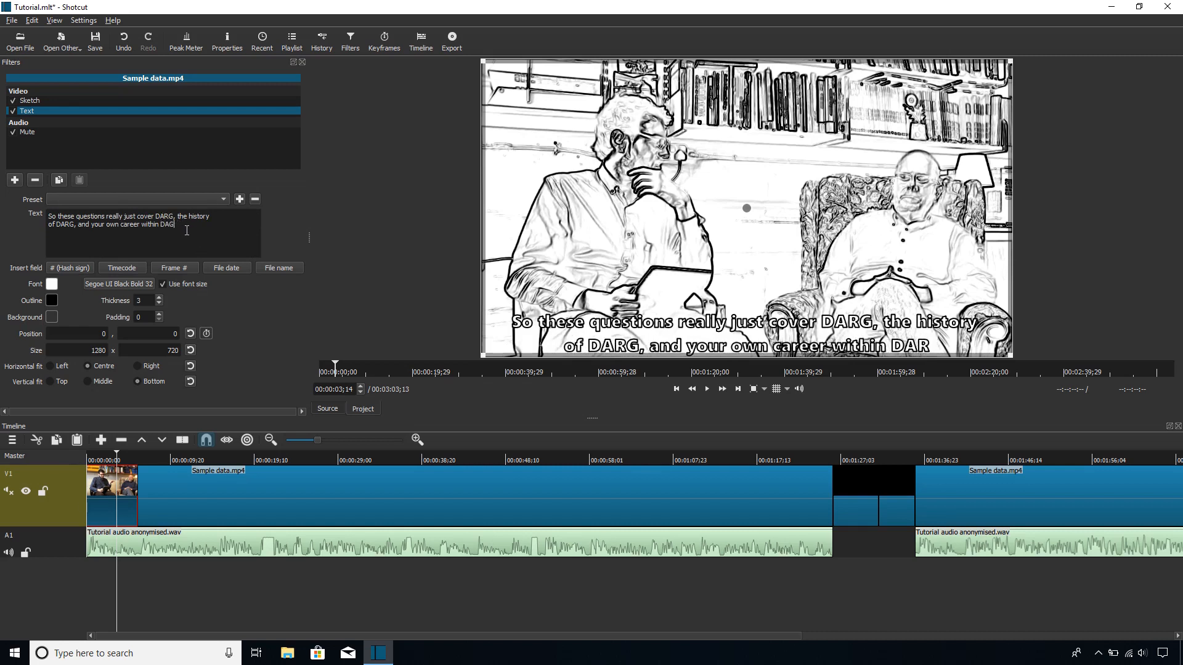
text(RG.)
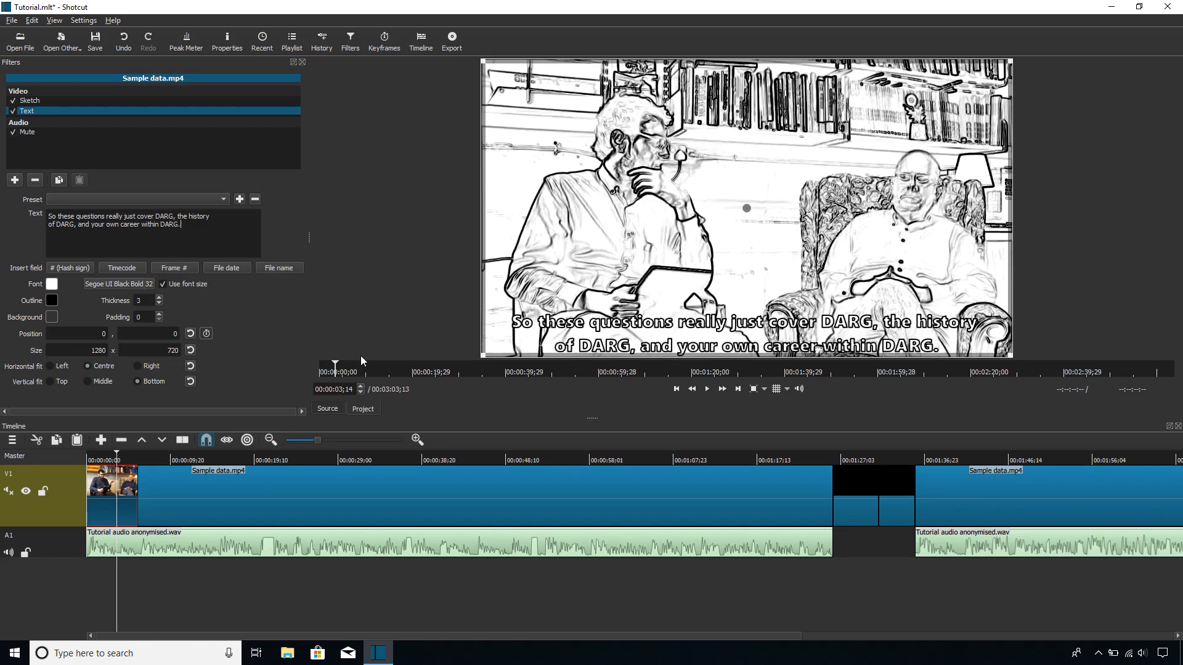
Step: Play the timeline from the start past the split to check the caption timing
click(678, 393)
click(708, 389)
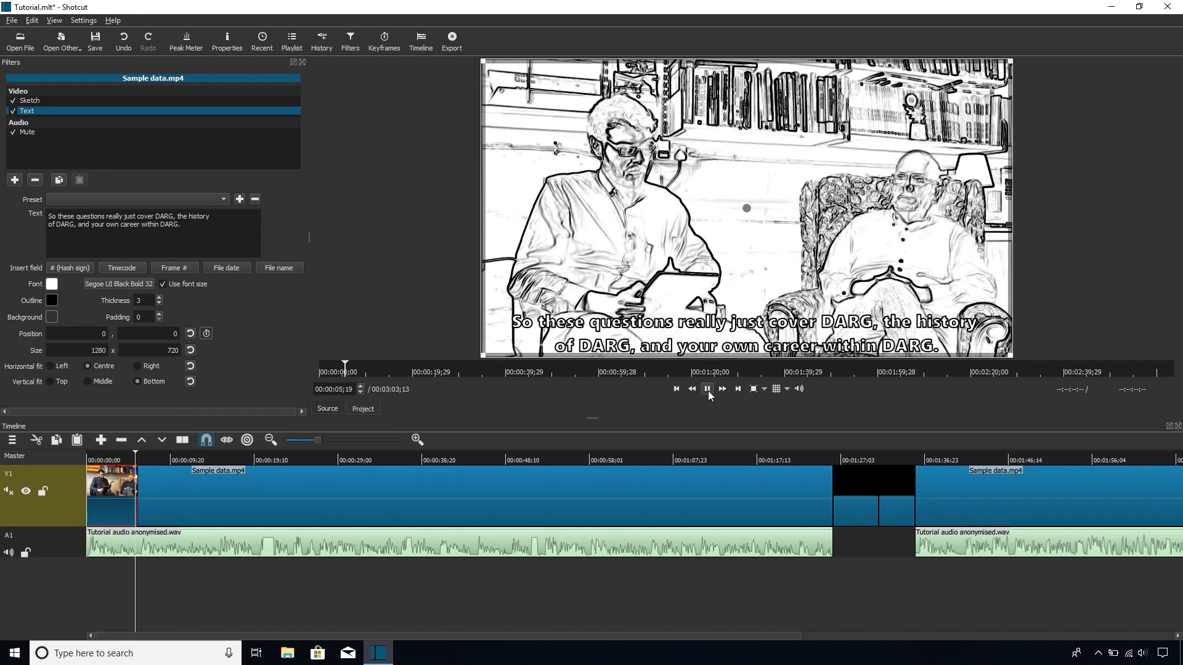
click(708, 389)
click(708, 391)
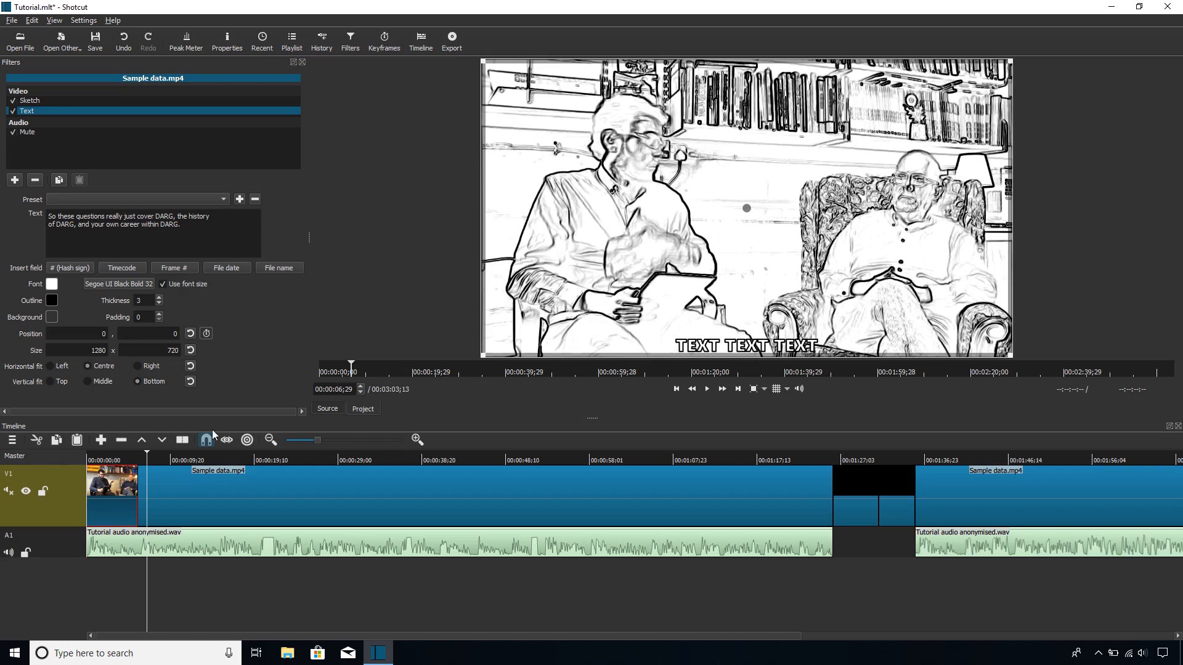
Step: Select the second segment and play from just before the split to 00:00:09;04
click(161, 486)
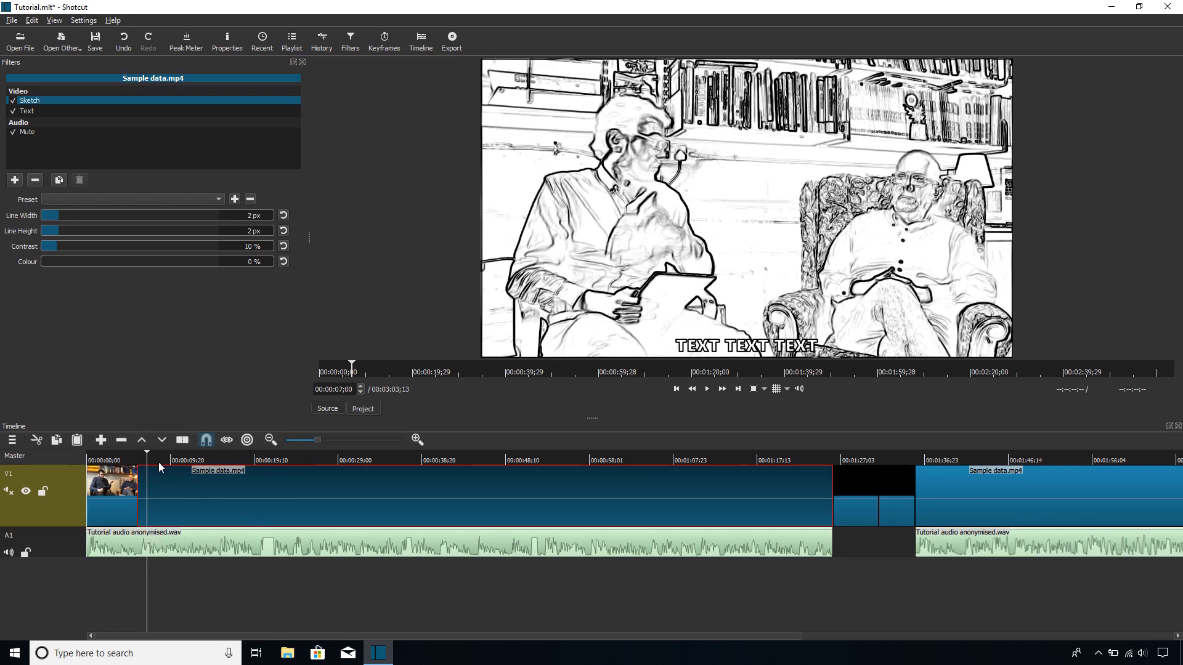
click(676, 390)
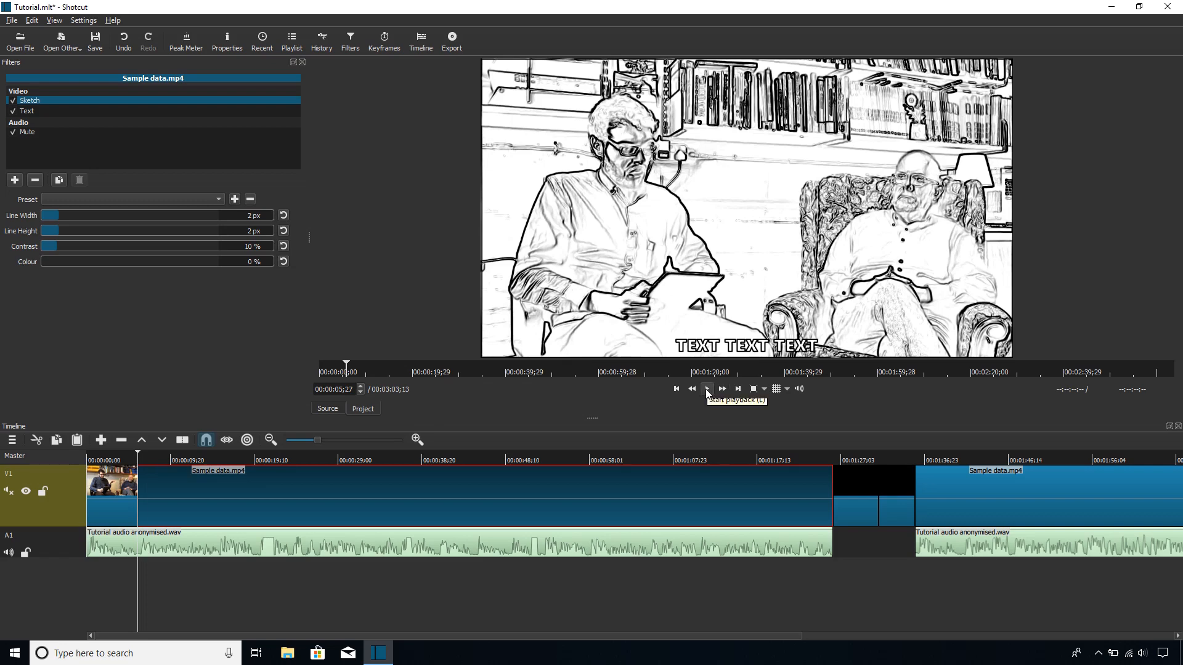
click(132, 452)
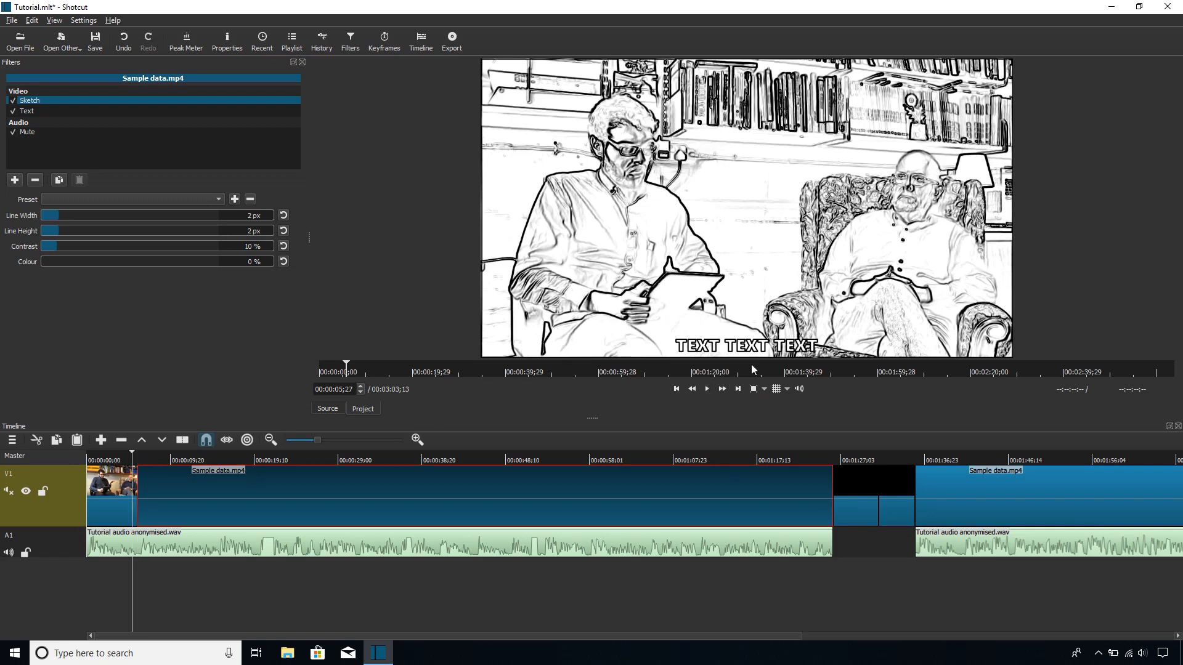
click(707, 390)
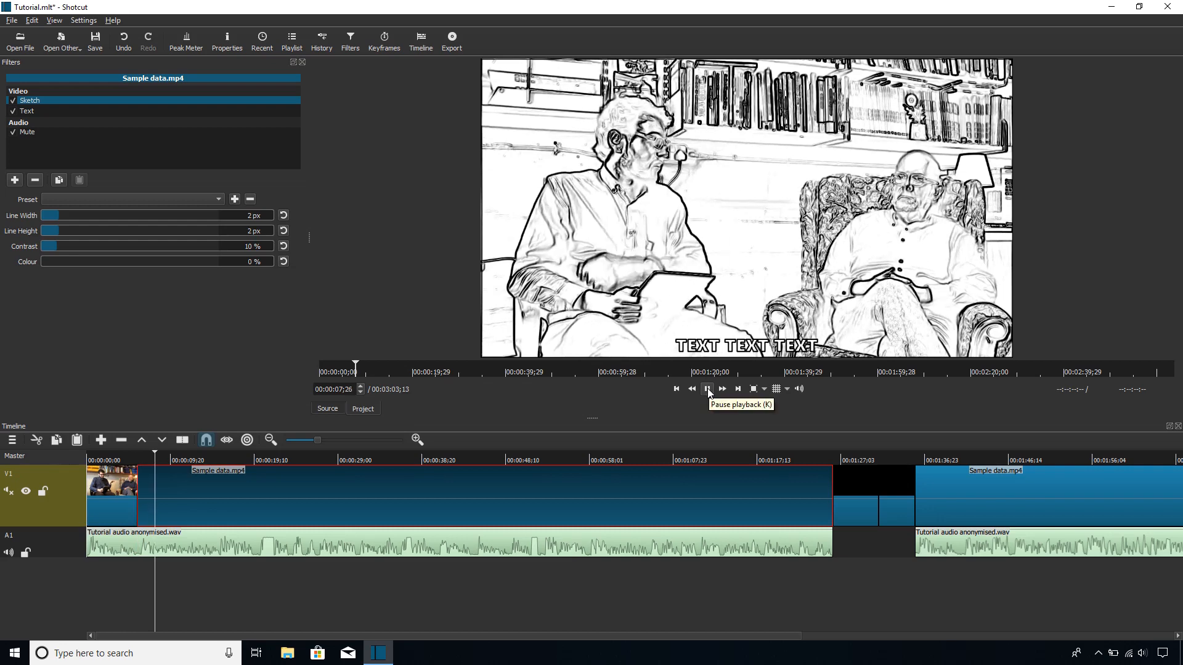
click(707, 389)
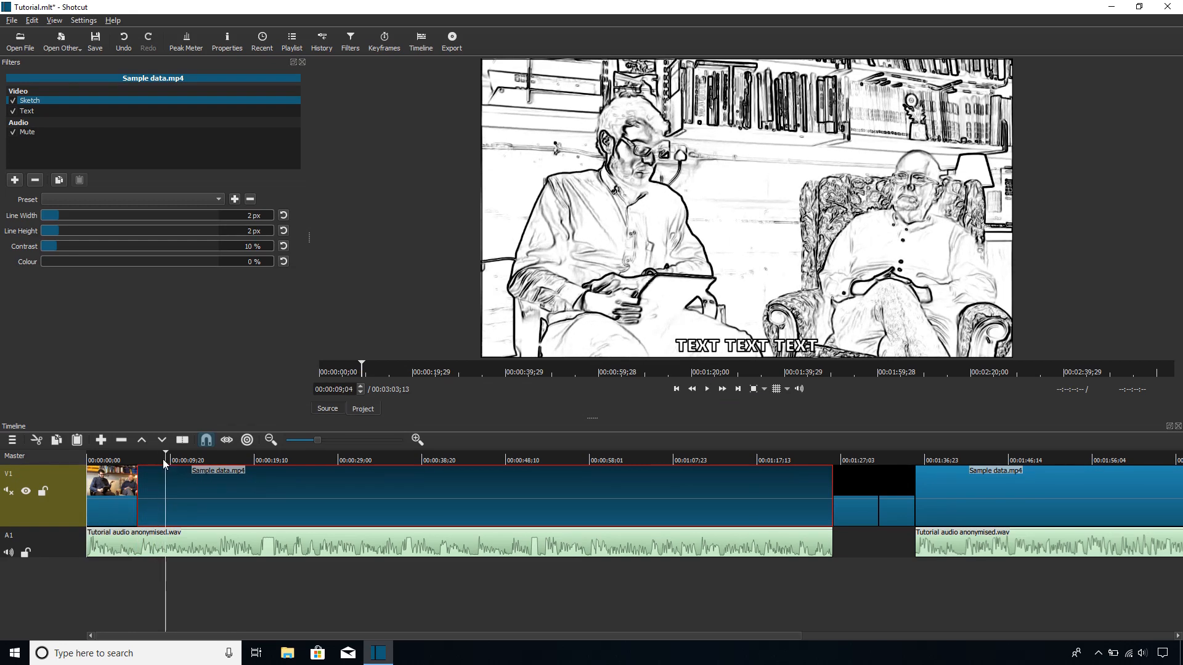
Step: Play from the first split to find where speech resumes and split the second segment at 00:00:06;24
drag(164, 464, 135, 449)
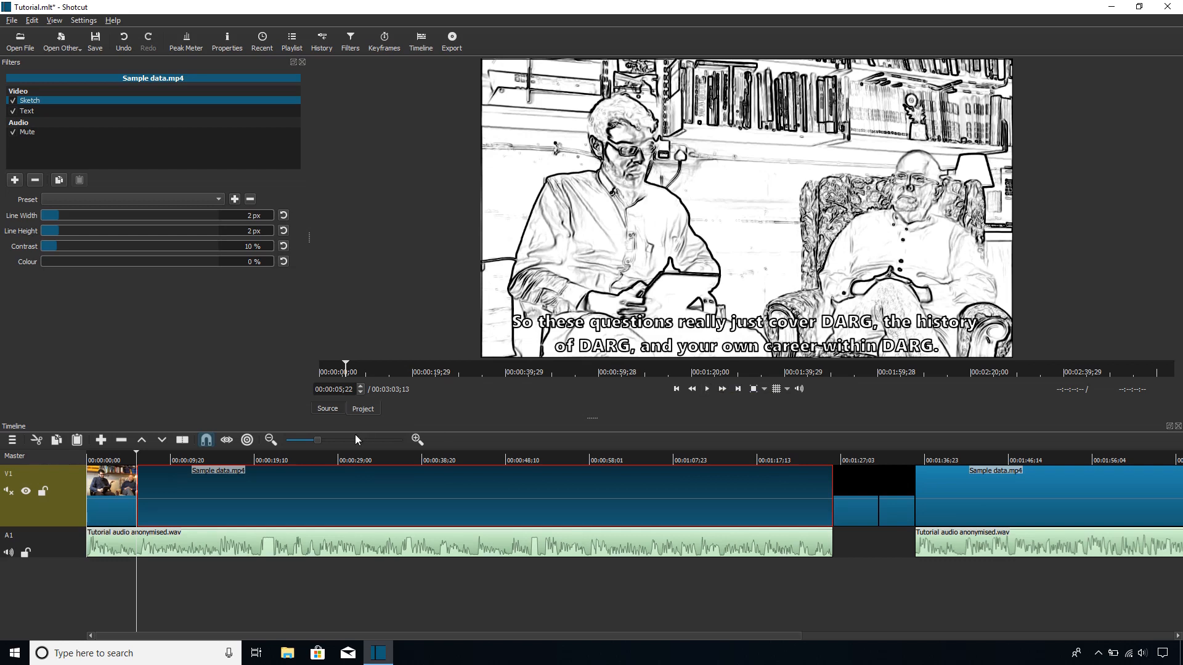
click(707, 389)
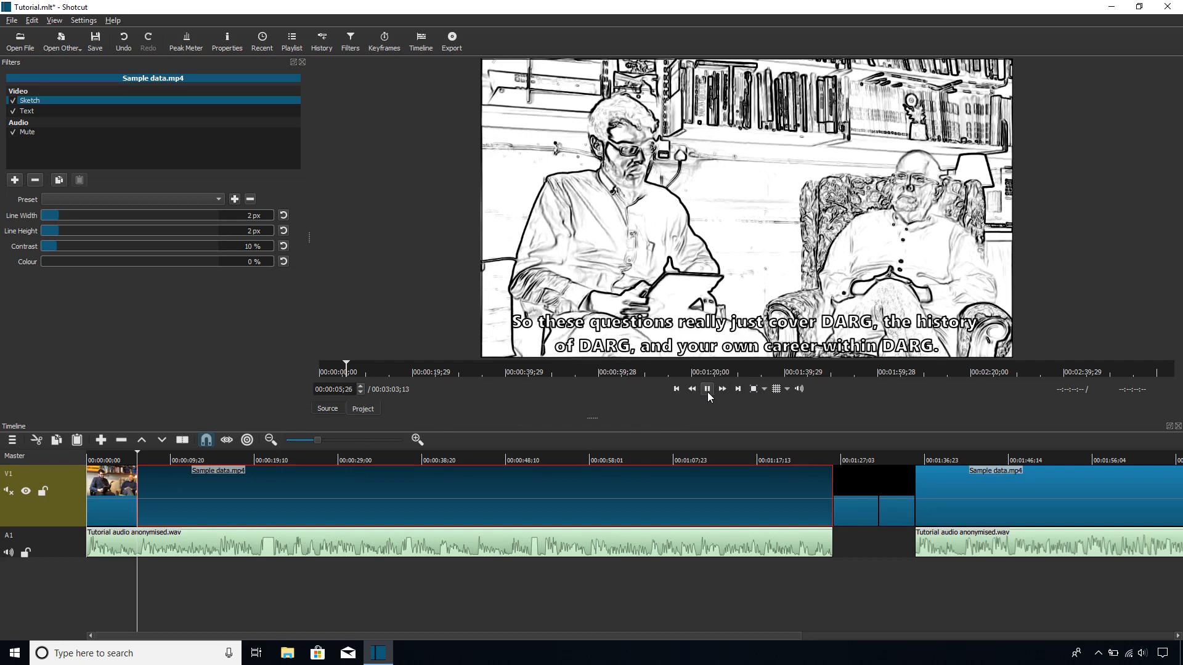
click(707, 392)
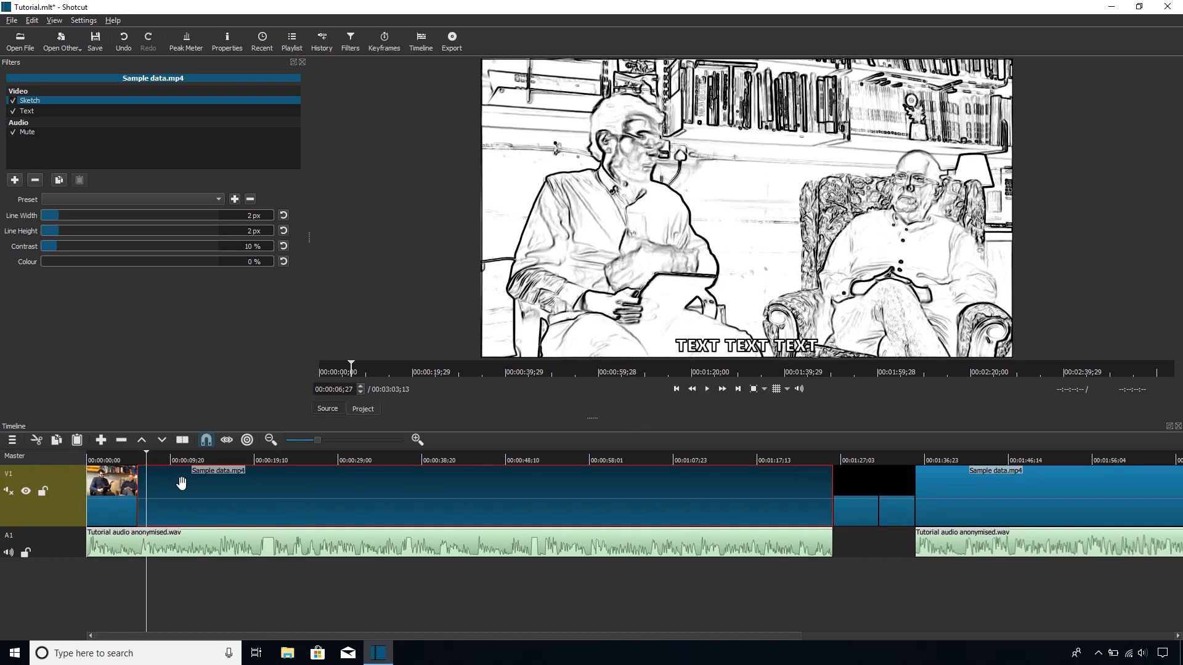
key(Left)
key(Left)
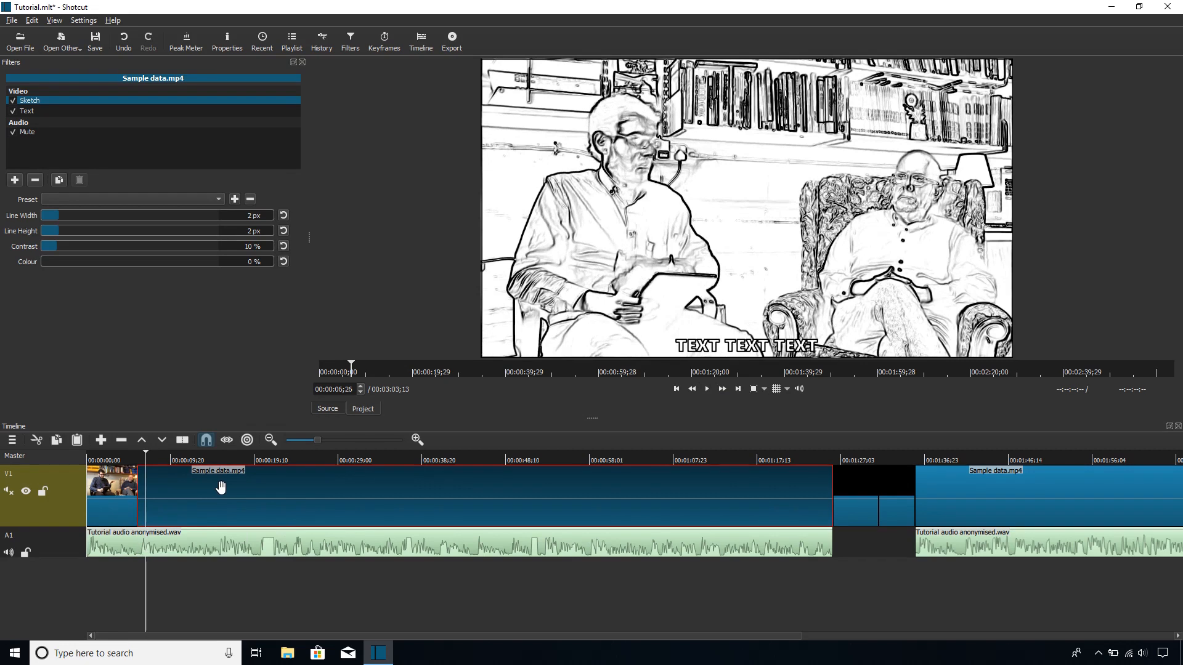
key(Left)
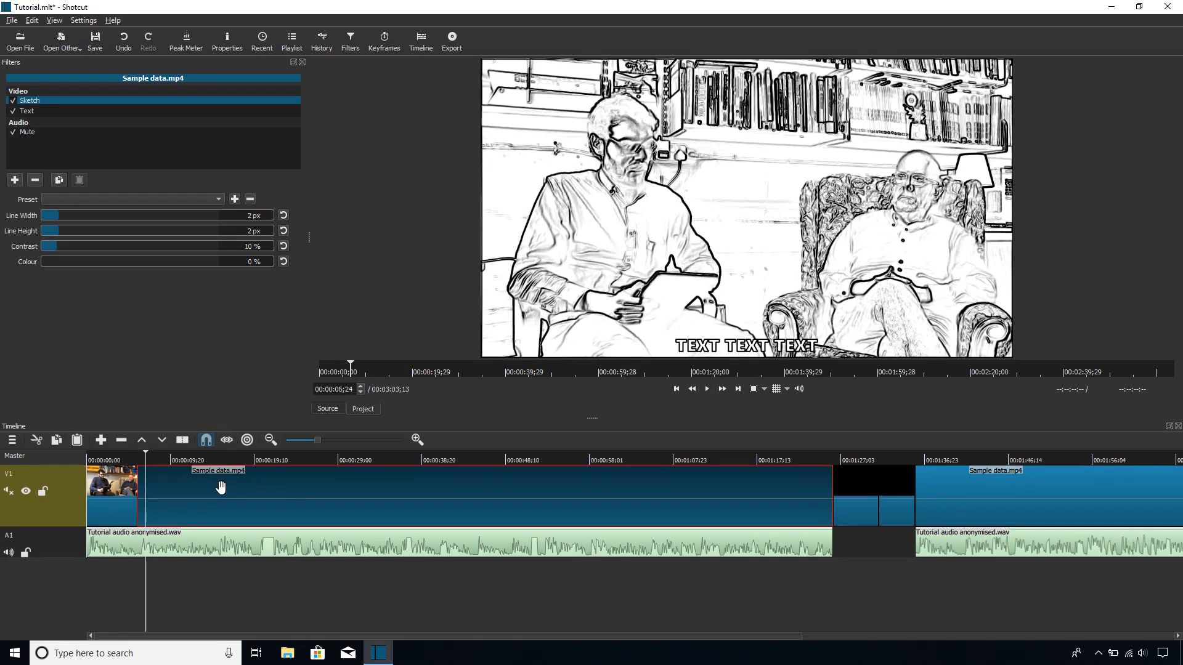
right_click(153, 487)
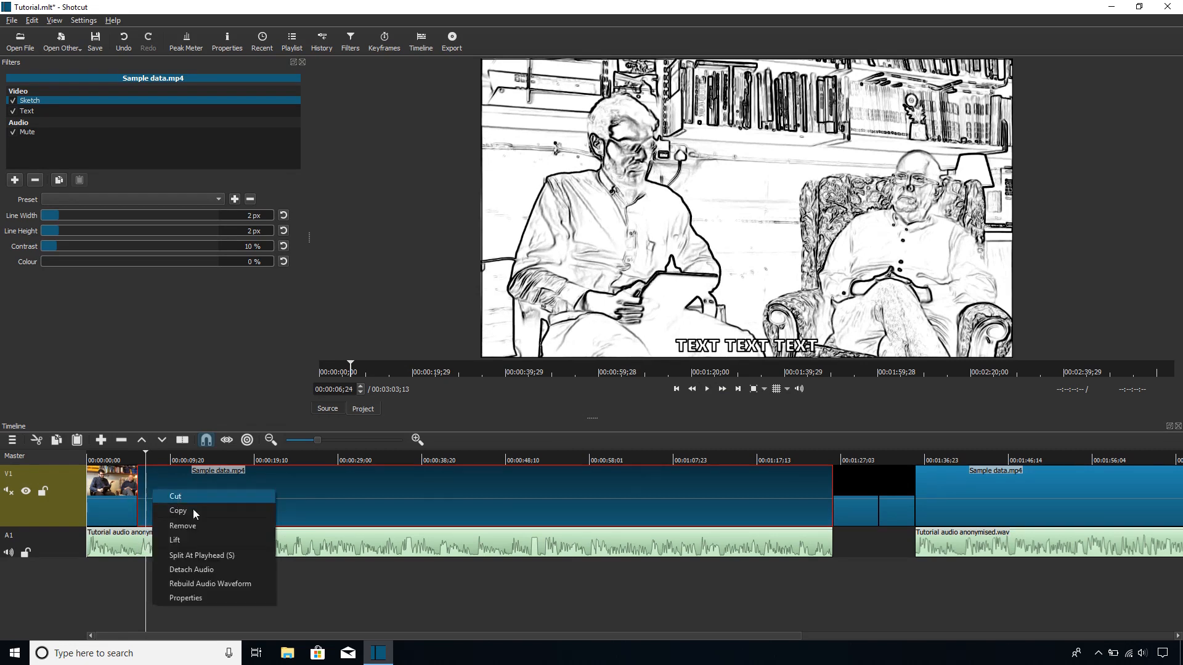
click(243, 555)
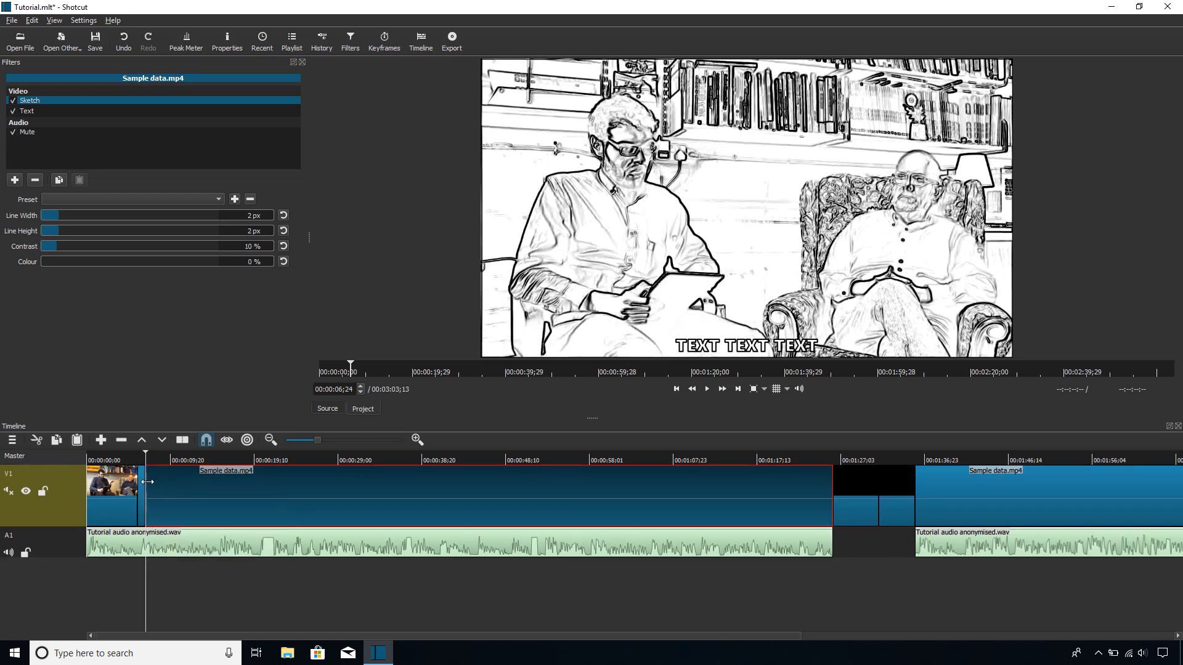
Step: Clear the placeholder caption in the Text filter of the short segment between the two splits
click(141, 479)
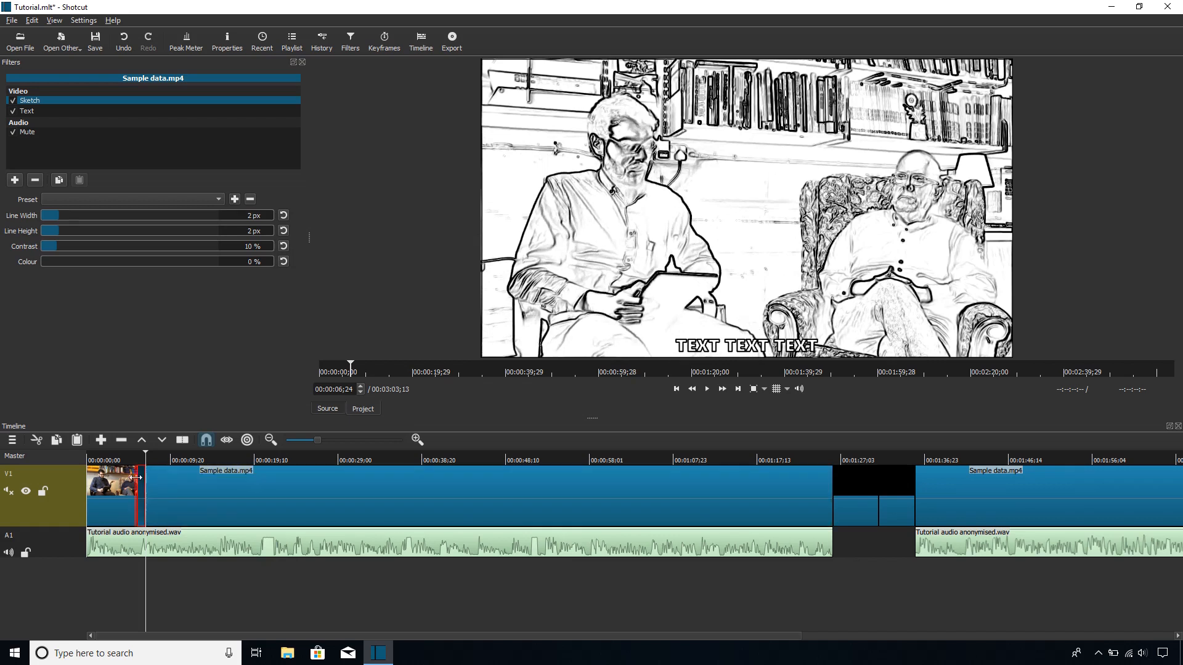
click(32, 110)
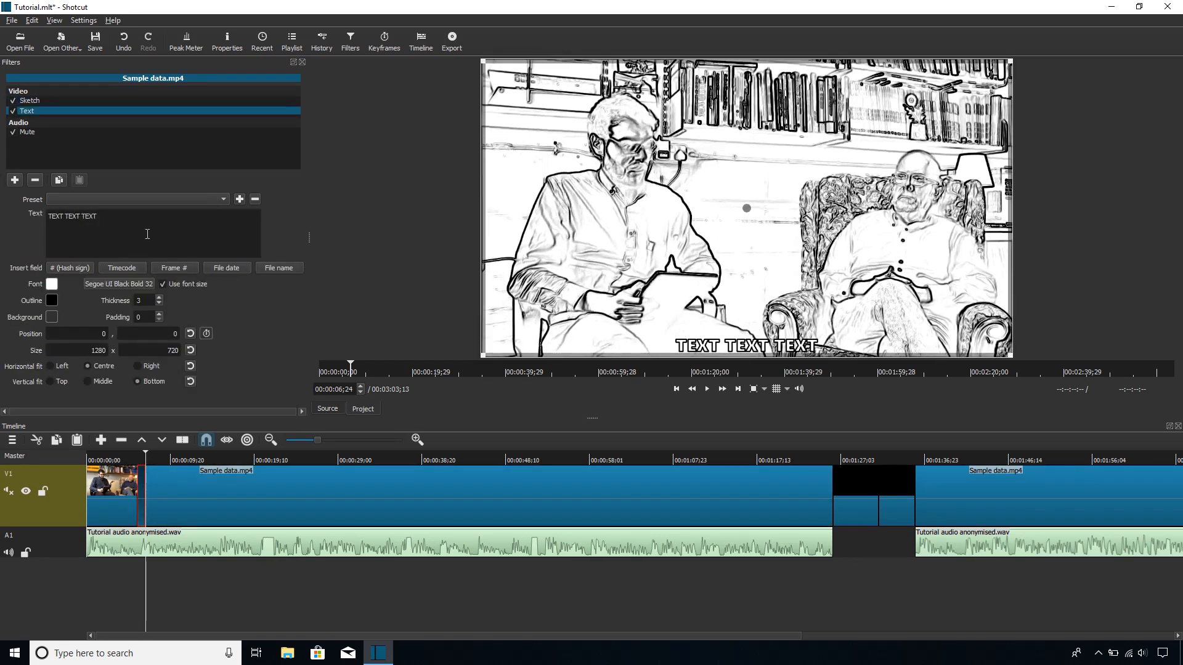
key(ctrl+a)
key(BackSpace)
Step: Play from before the first split through the short uncaptioned segment to check the gap, returning the playhead to 00:00:06;16
click(131, 454)
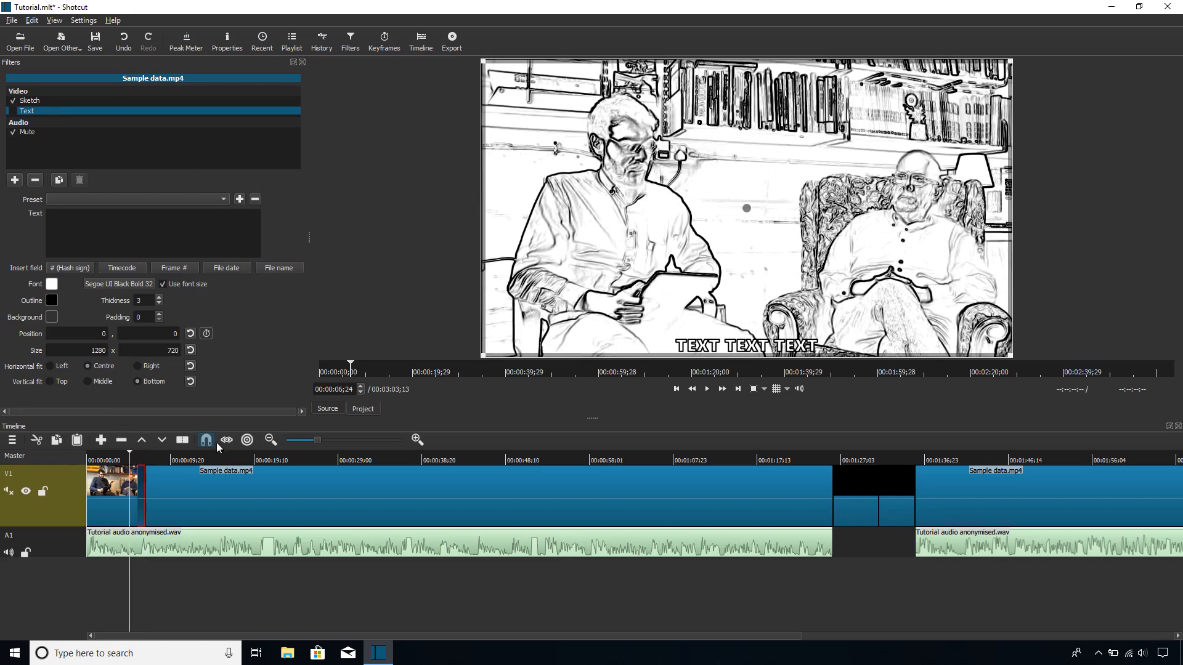
click(707, 389)
drag(147, 451, 143, 460)
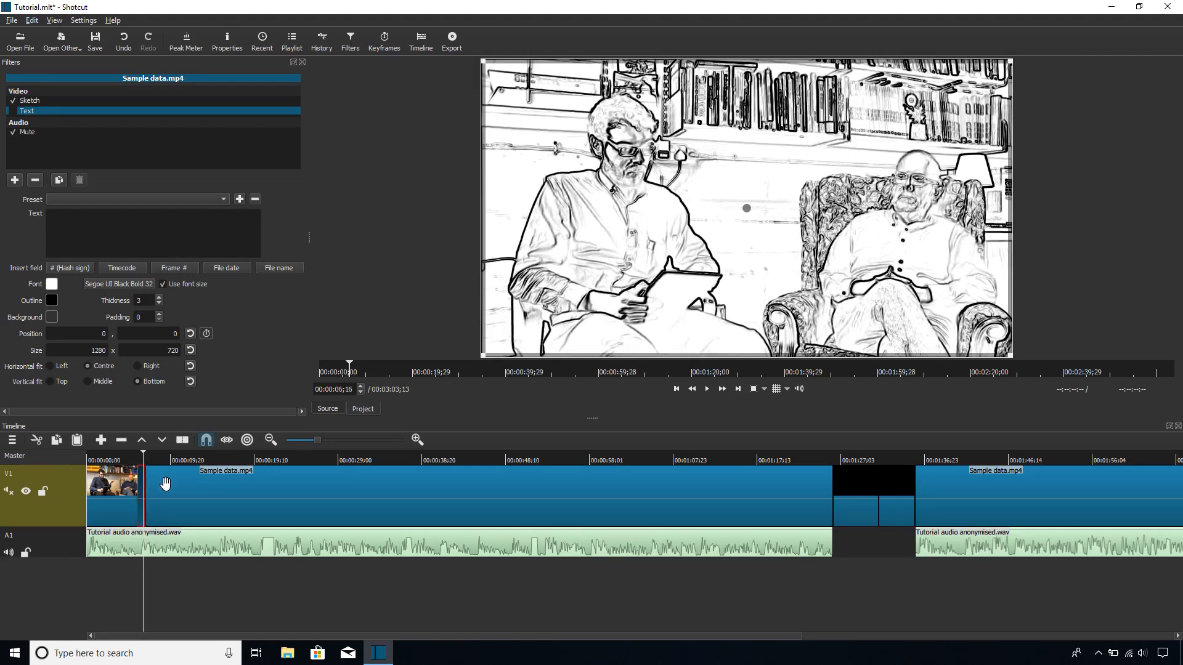
Step: Select the third segment and play its opening phrase repeatedly to find where the phrase ends
click(331, 490)
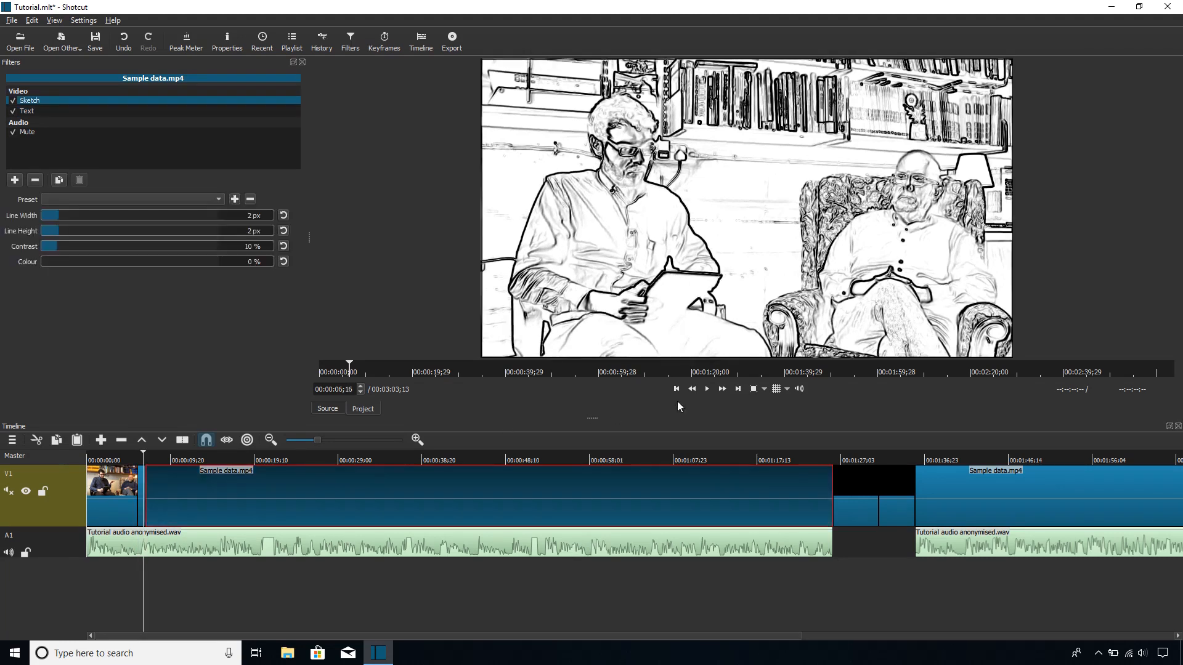
click(706, 389)
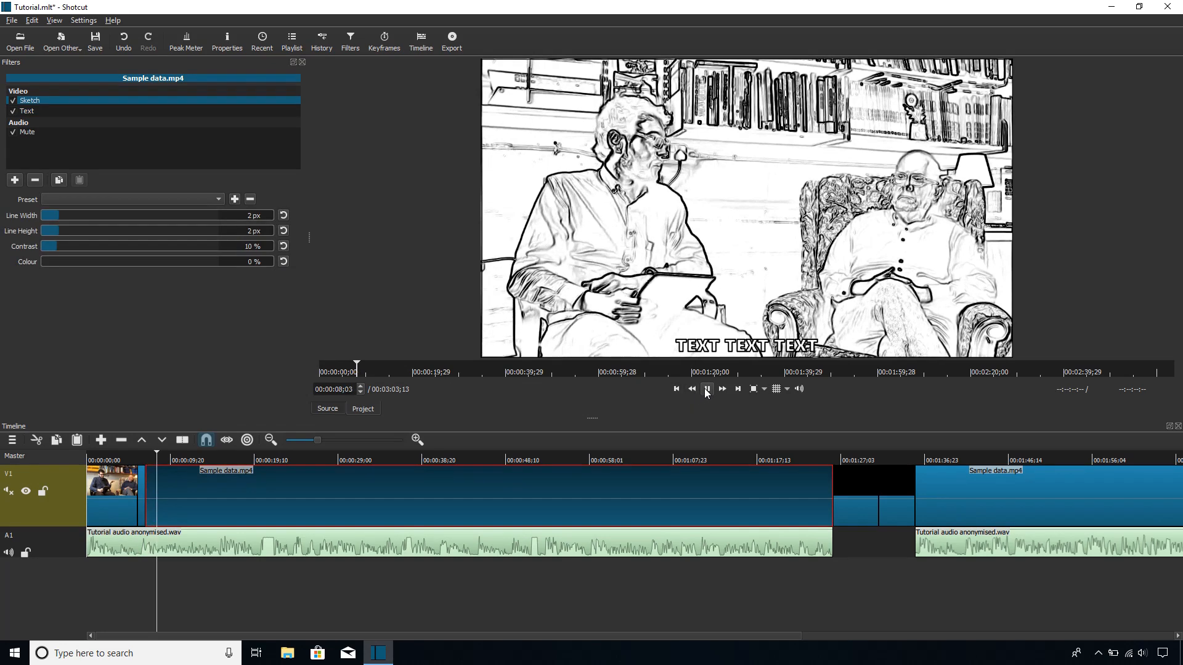
click(707, 388)
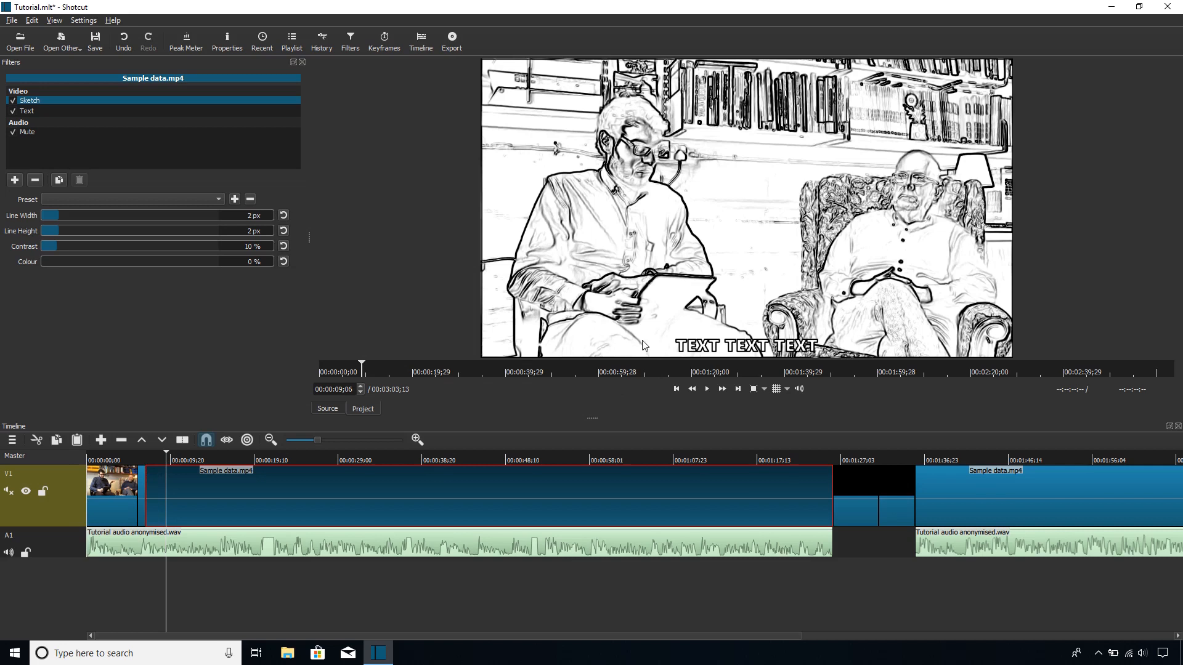
click(162, 459)
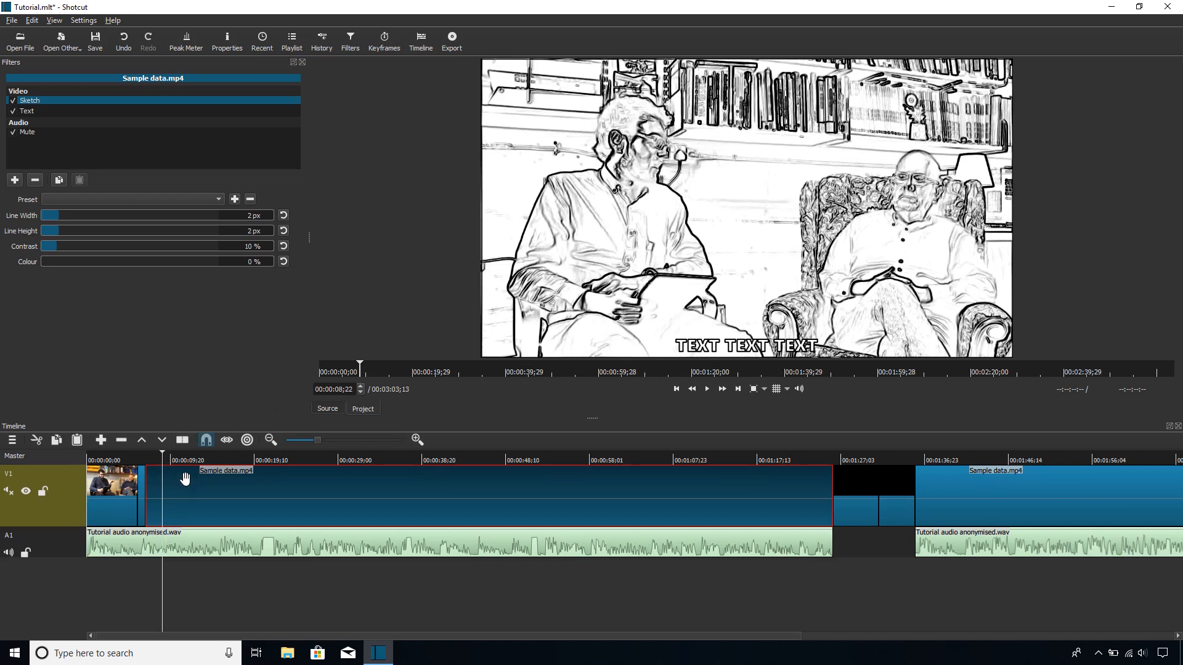
click(150, 464)
click(706, 389)
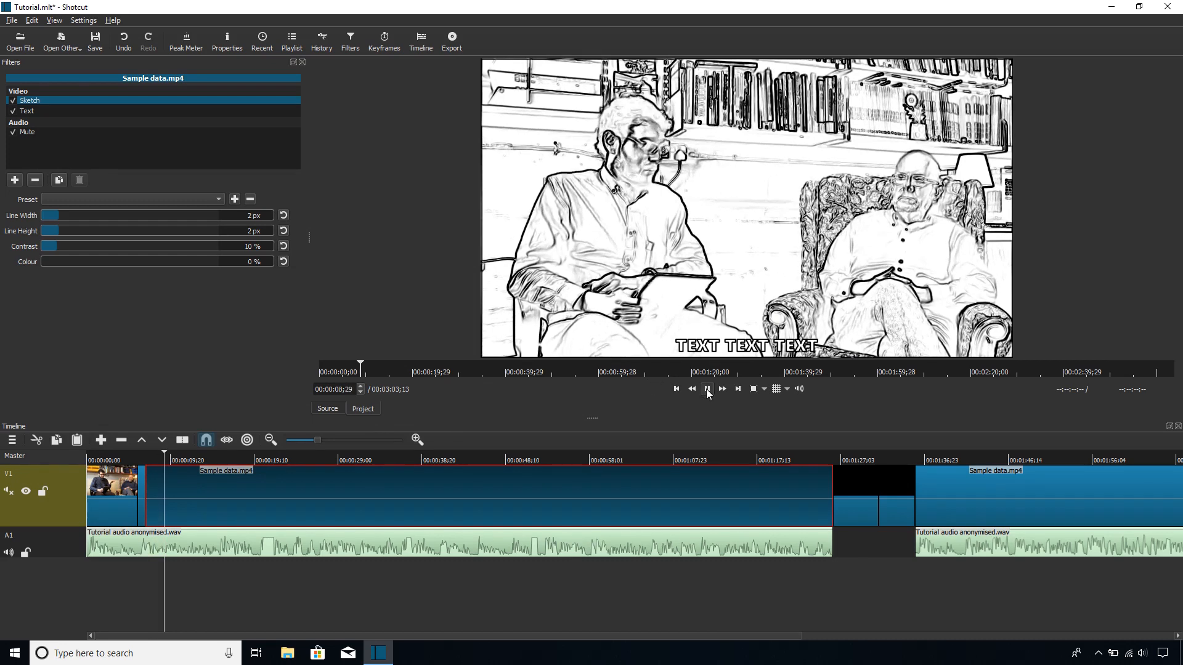
click(707, 390)
Step: Replay the phrase from near the start of the third segment and split the clip at 00:00:09;02
click(150, 461)
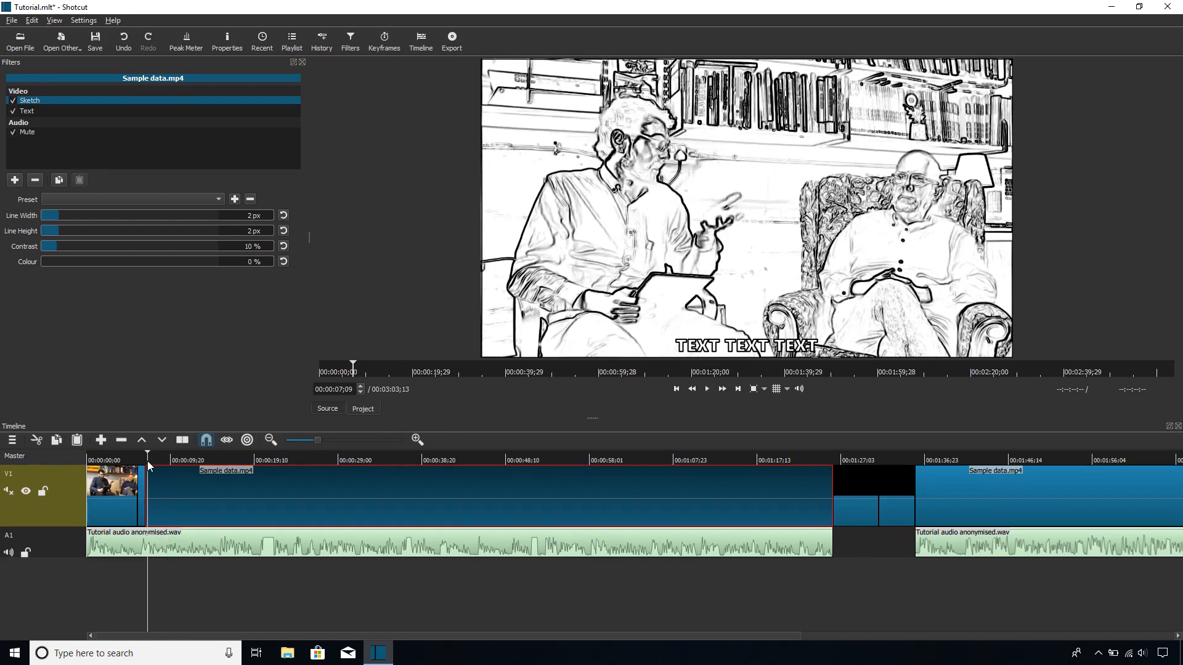
click(675, 389)
click(710, 388)
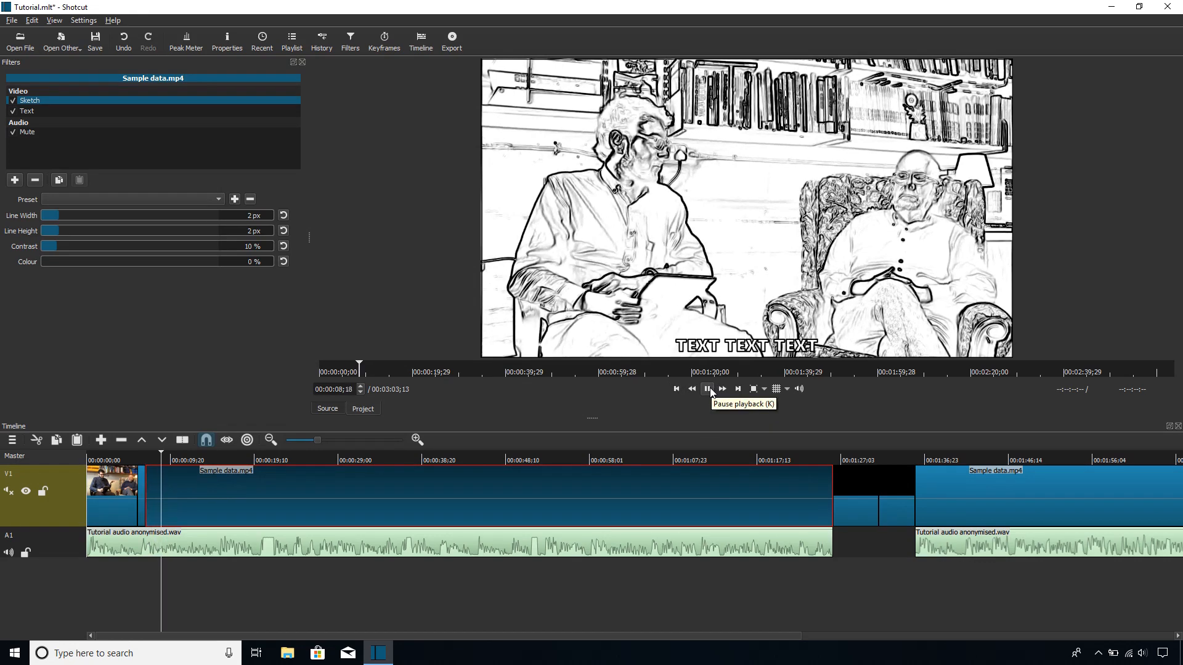
click(708, 389)
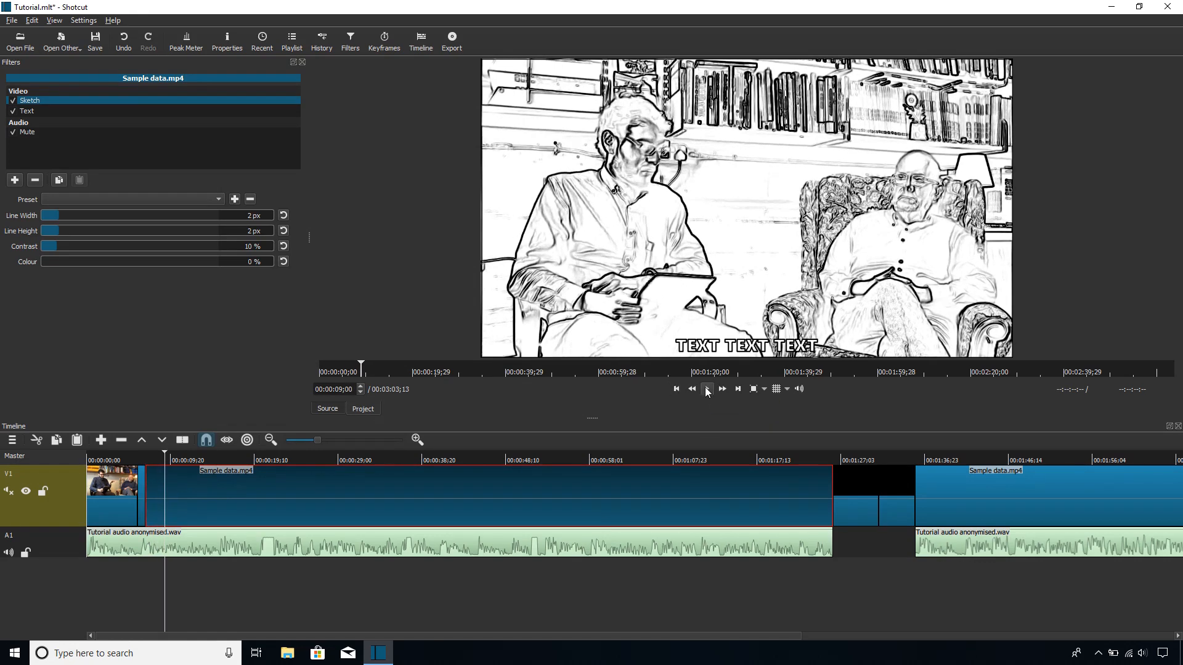
right_click(179, 480)
click(294, 545)
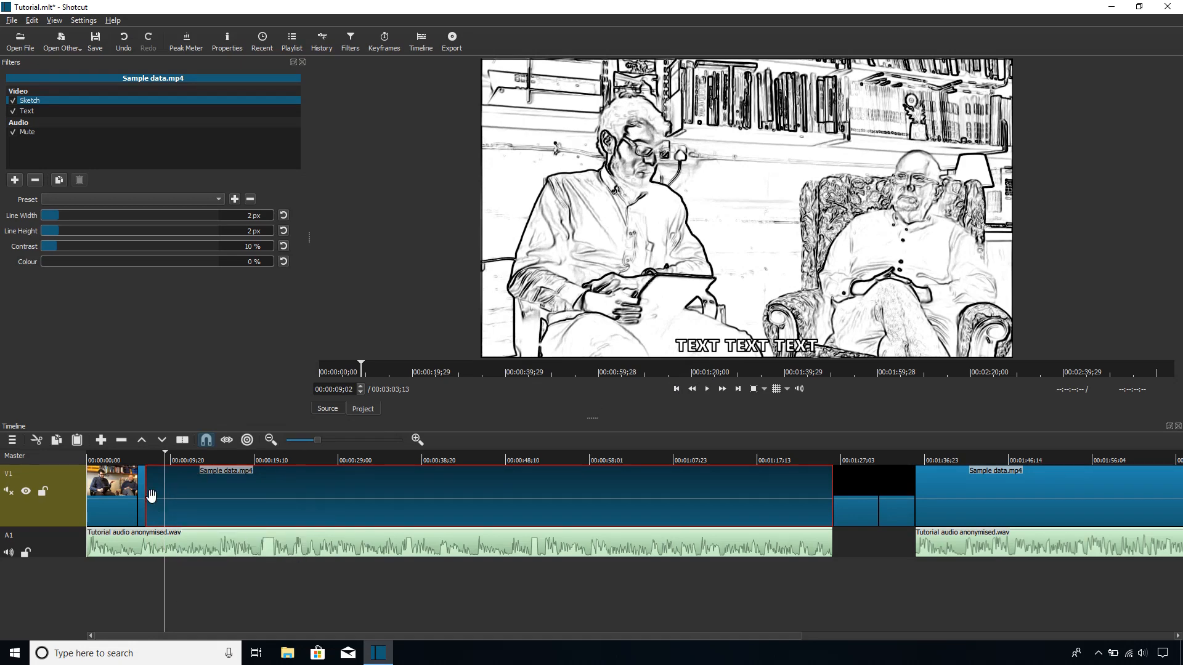
Step: Replace the placeholder caption of the segment ending at 00:00:09;02 with "-And in a" and park the playhead inside that segment
click(63, 113)
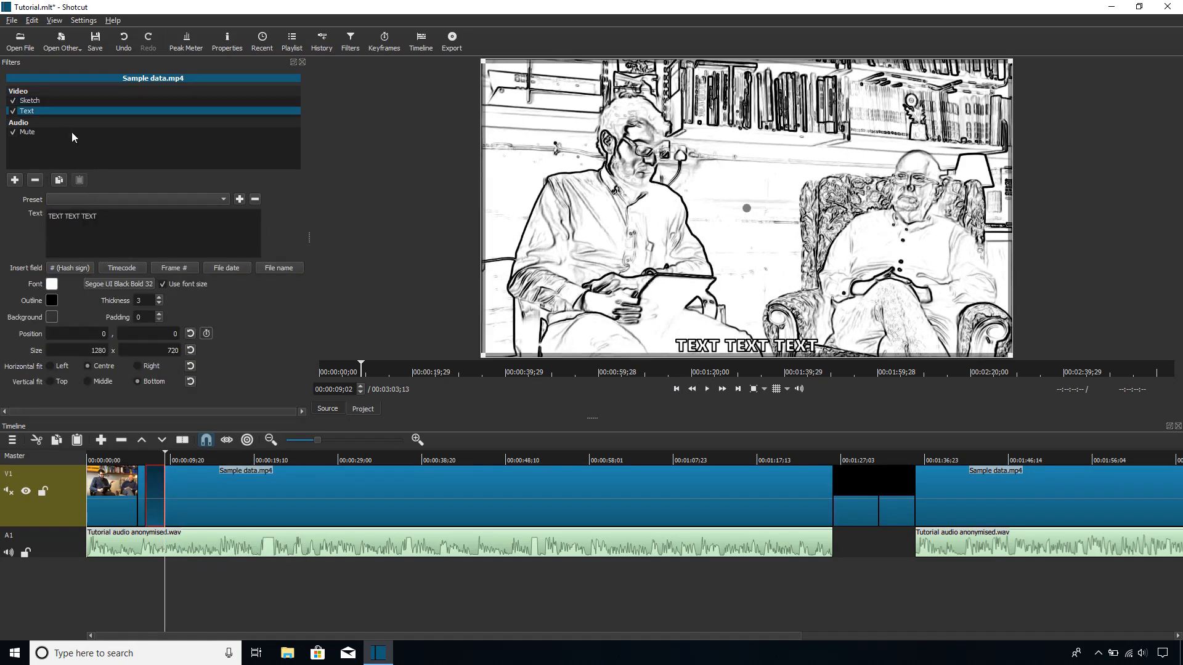
triple_click(93, 239)
key(BackSpace)
text(-An)
drag(167, 463, 156, 465)
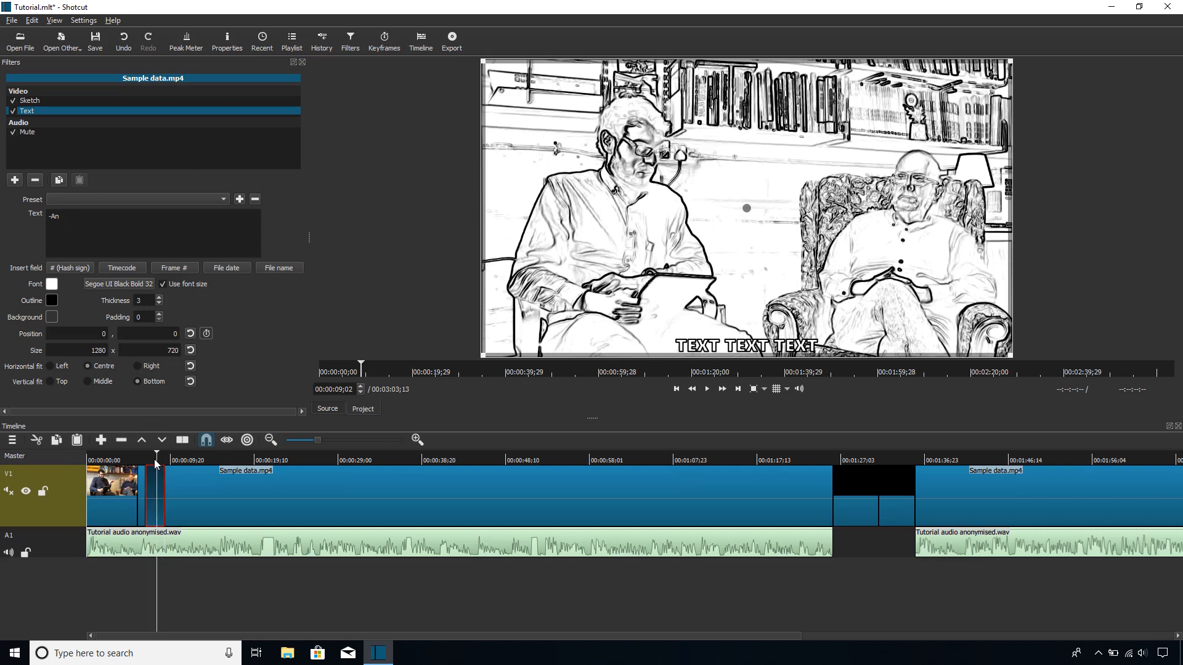
text(d in aro)
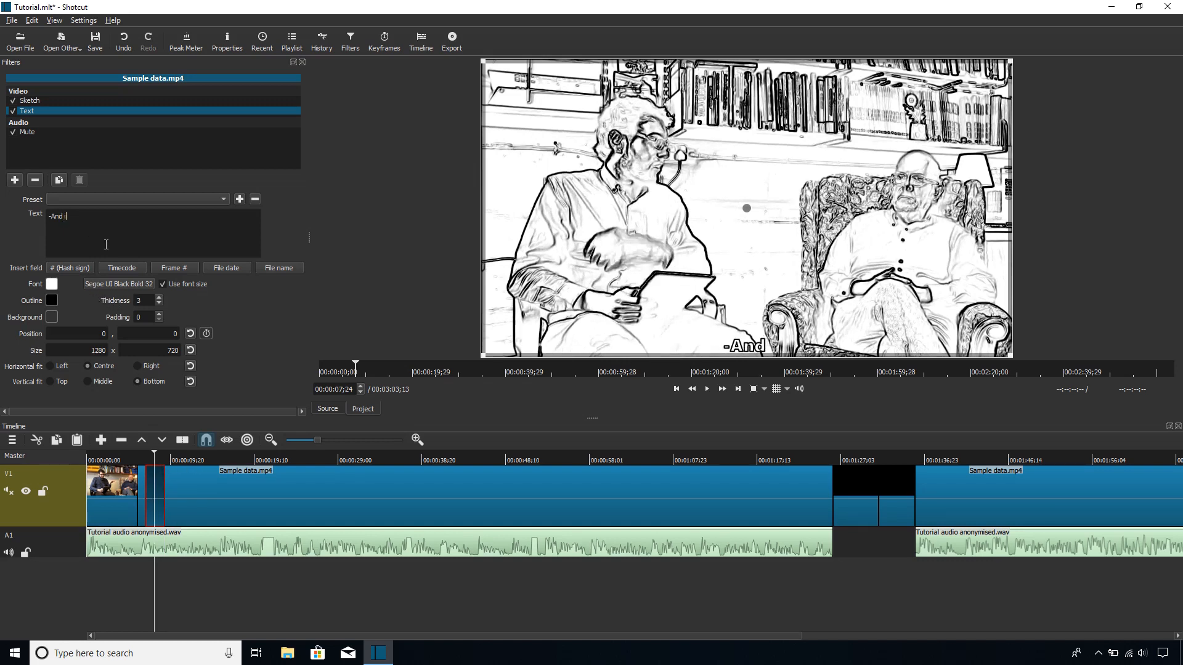
Step: Continue the caption with "roughly chronological way, as well." and add "-Mm-hm." as a second line
key(BackSpace)
text(rouglhy)
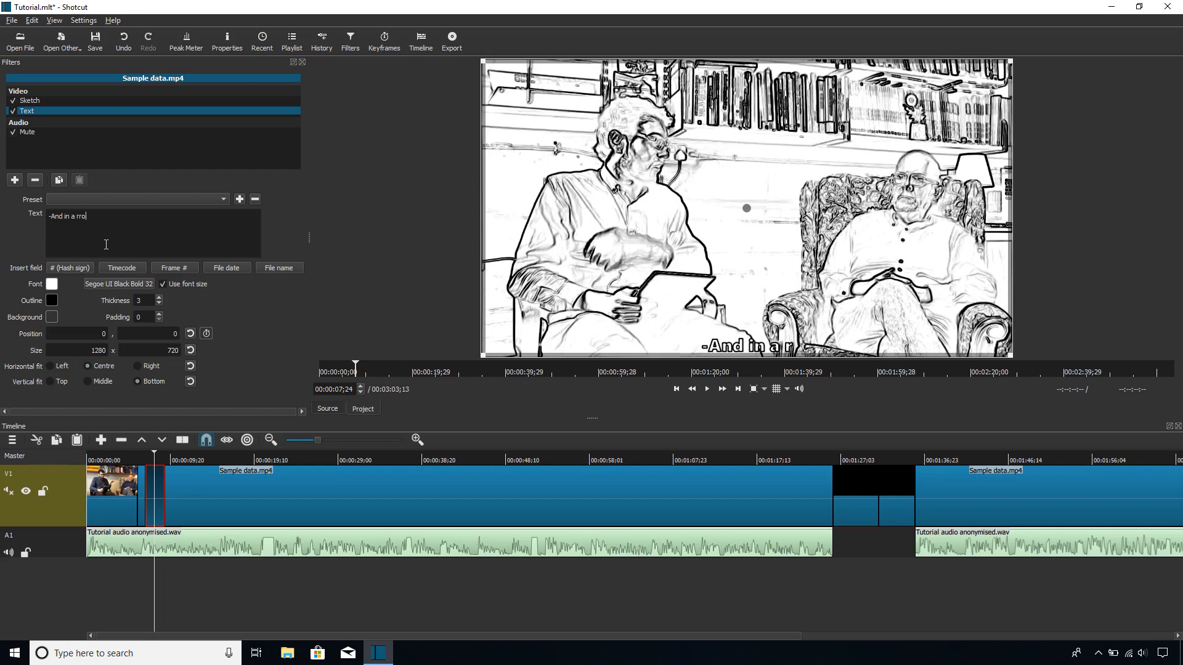
key(BackSpace)
key(BackSpace)
key(BackSpace)
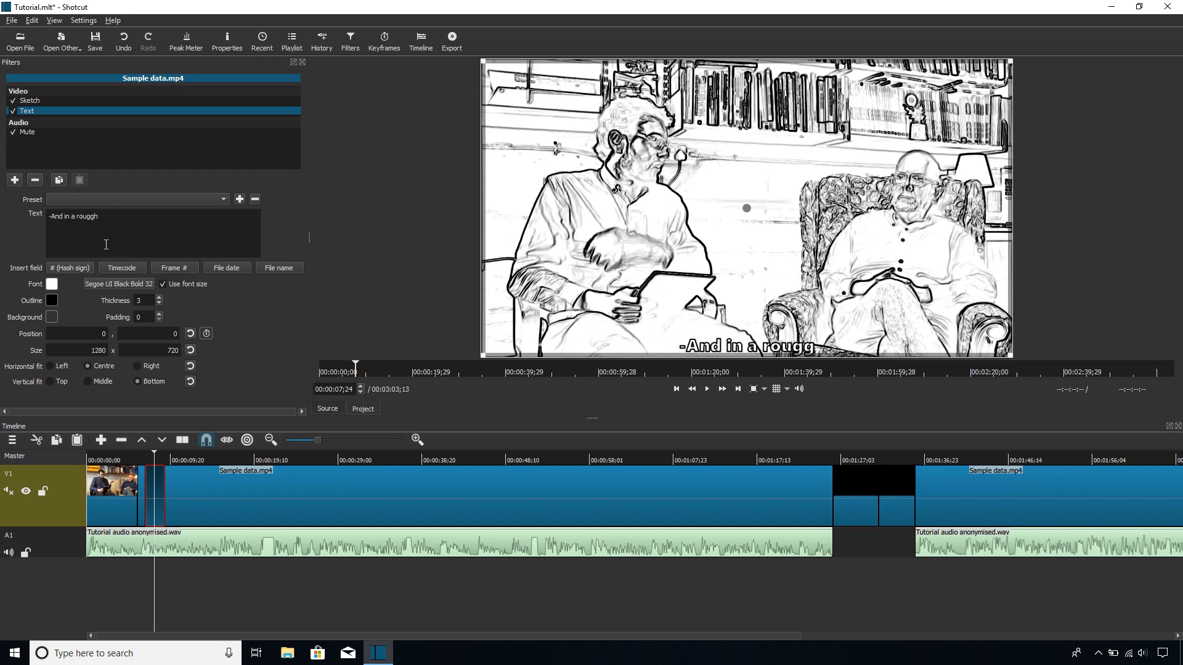
text(hly)
text( chronological)
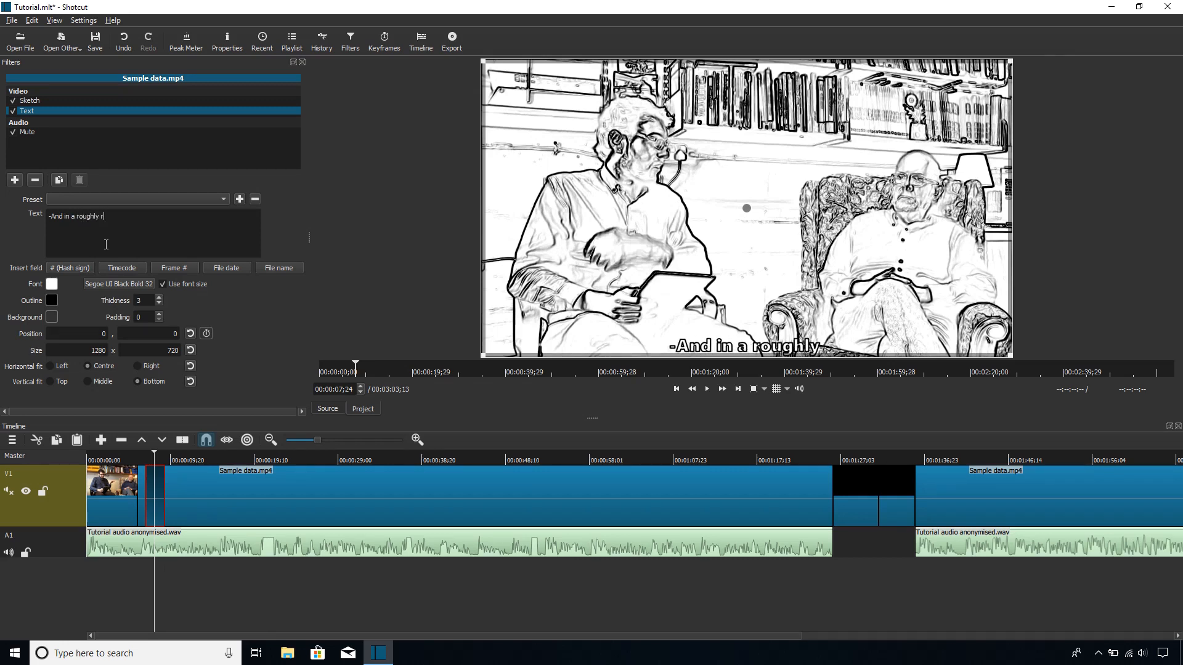
text( way, as well.)
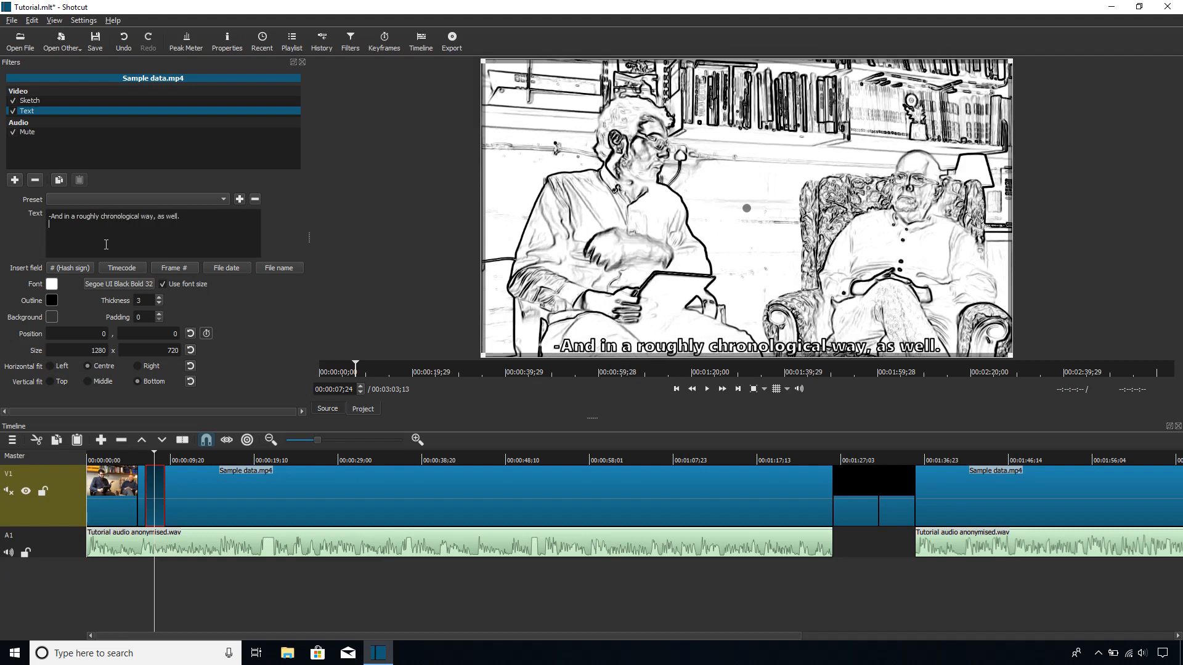
key(Return)
text(-)
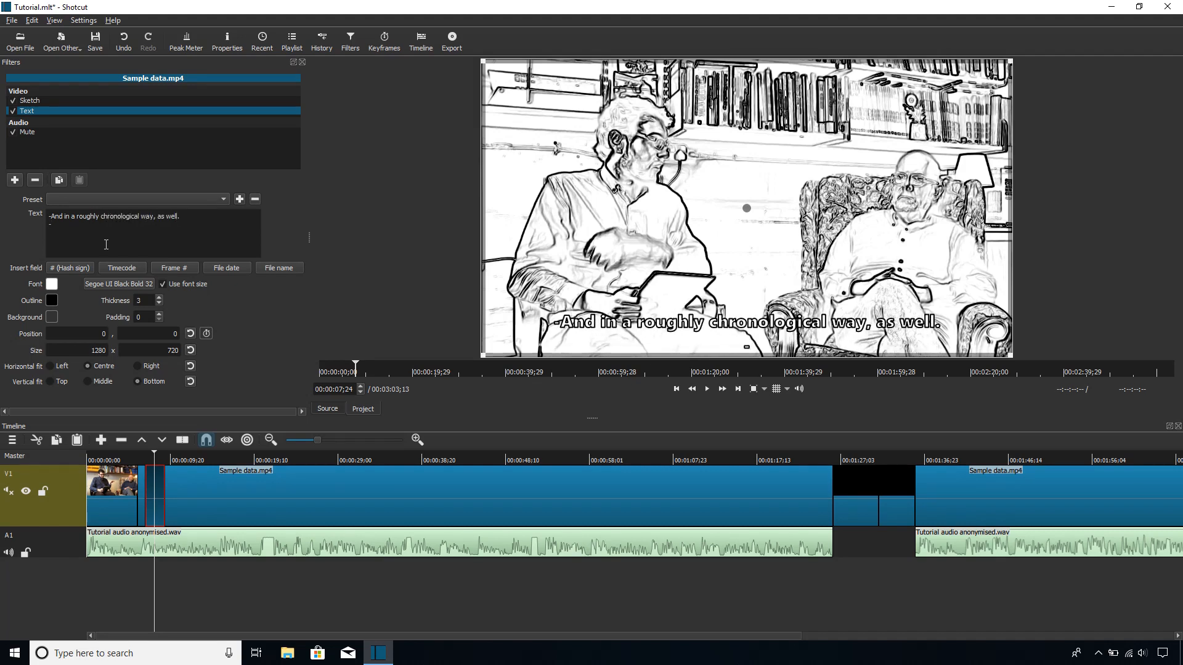
text(Mm-hm.)
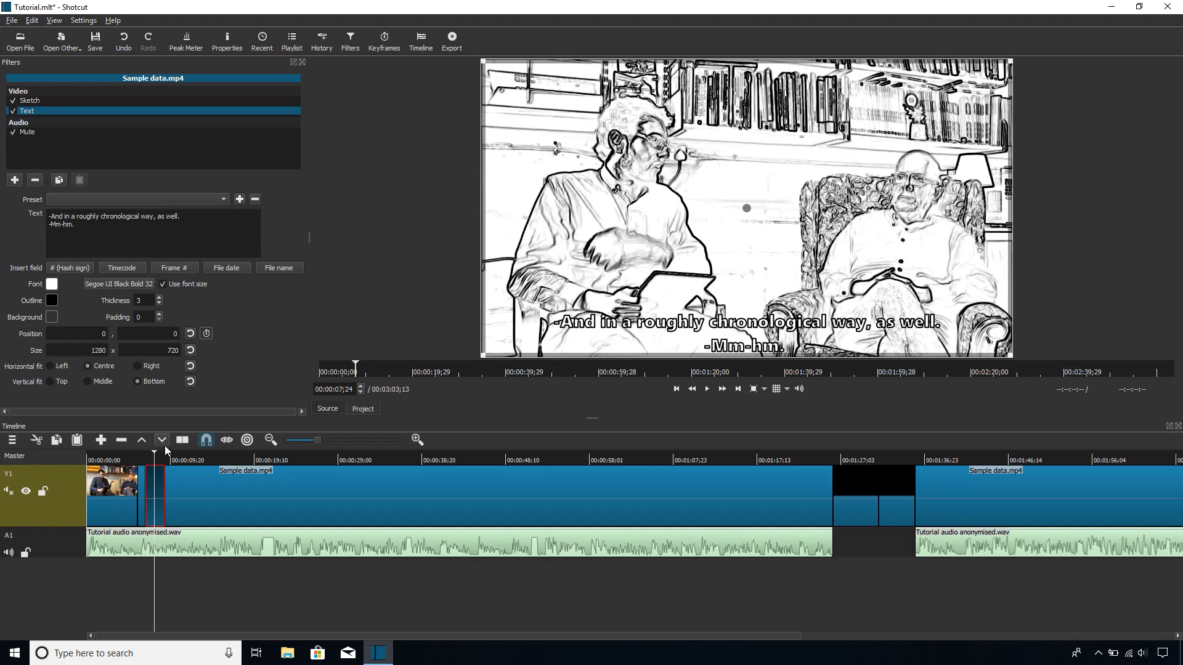
Step: Play from 00:00:07;18 through the next passage, split the clip at 00:00:15;07, and move the playhead back to 00:00:11;24
mouse_move(152, 456)
mouse_down()
mouse_move(139, 448)
mouse_move(165, 450)
mouse_move(154, 463)
mouse_up()
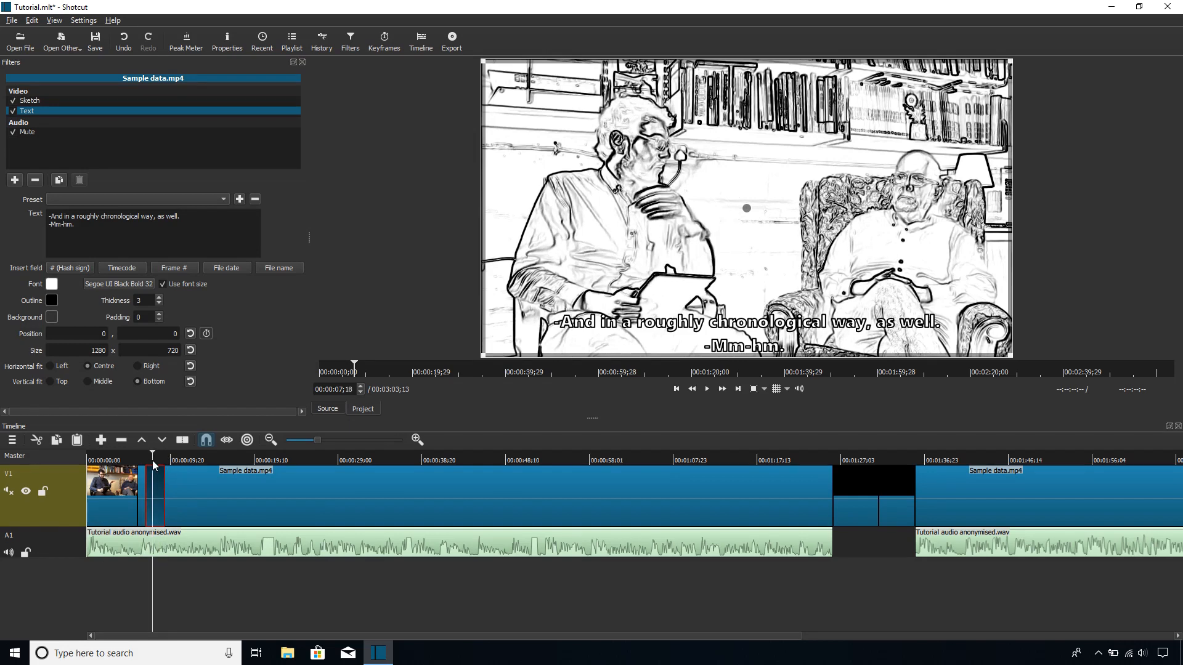
click(706, 389)
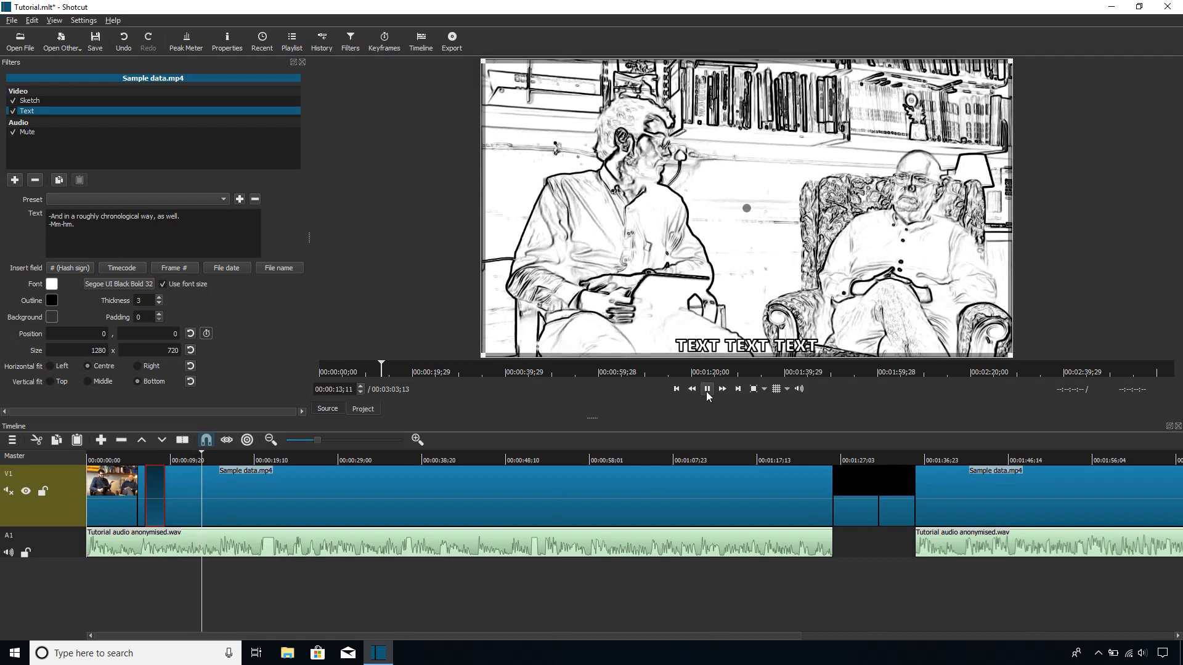
click(707, 390)
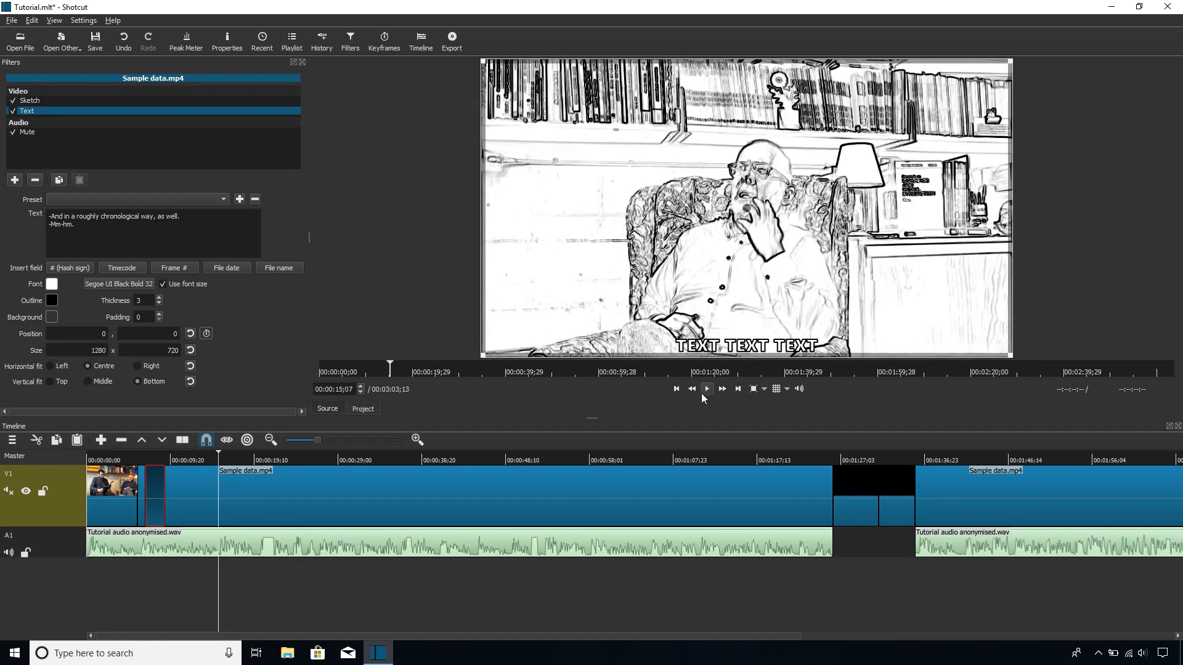
right_click(246, 495)
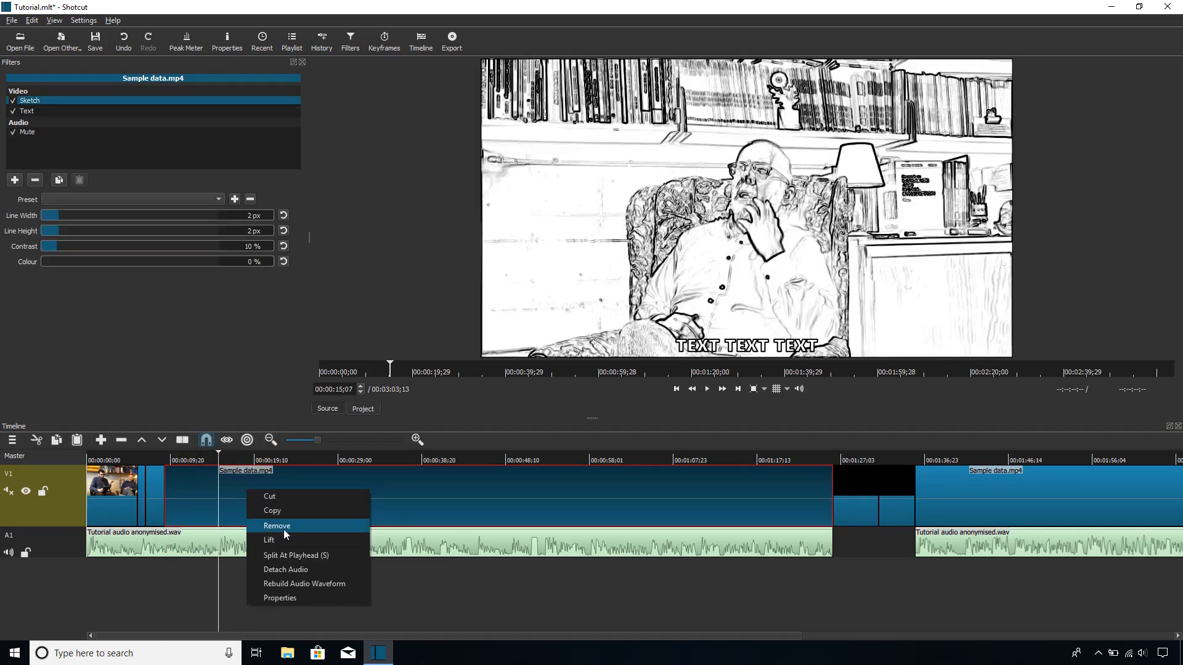
click(289, 554)
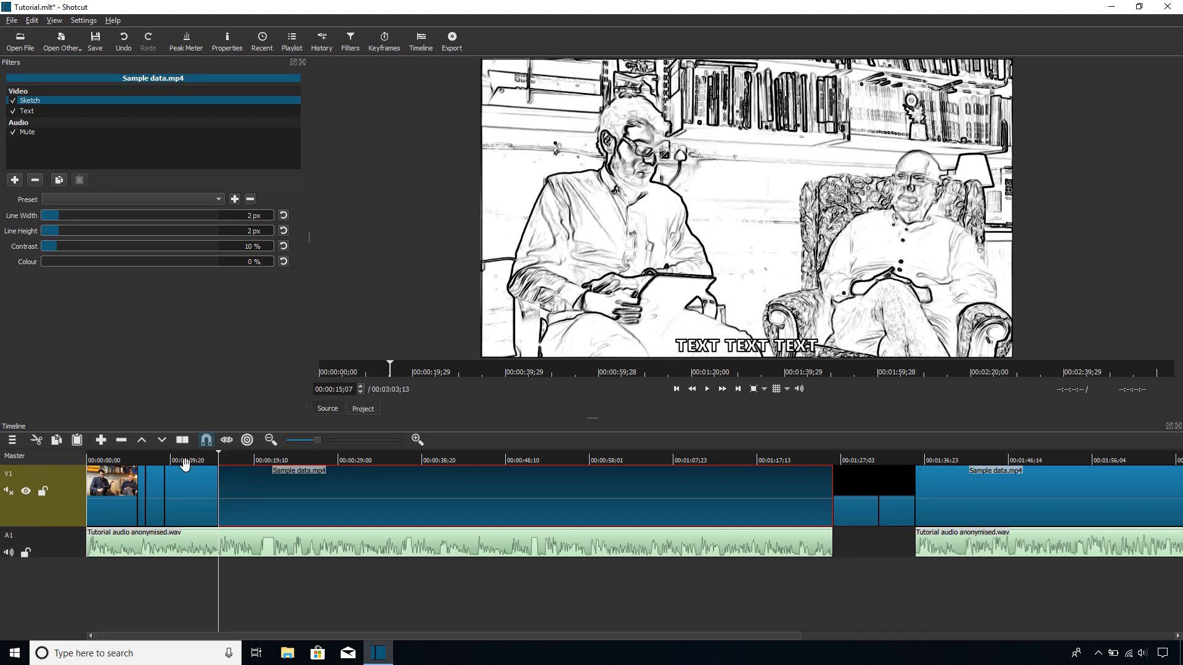
click(188, 461)
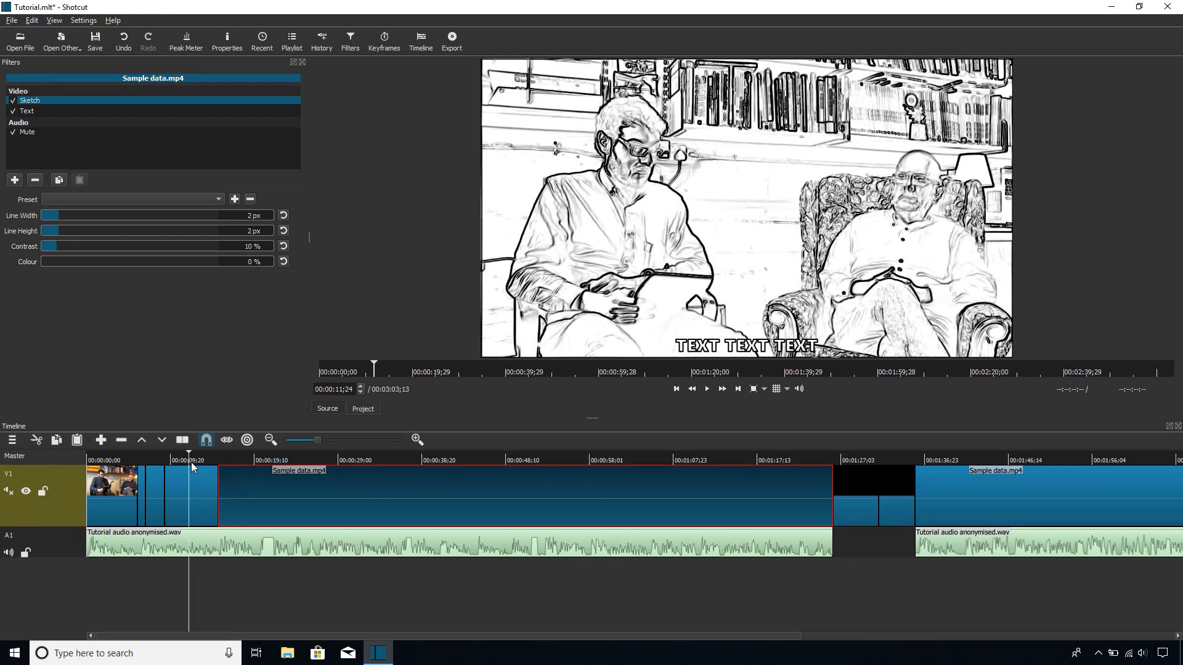
right_click(190, 474)
click(397, 598)
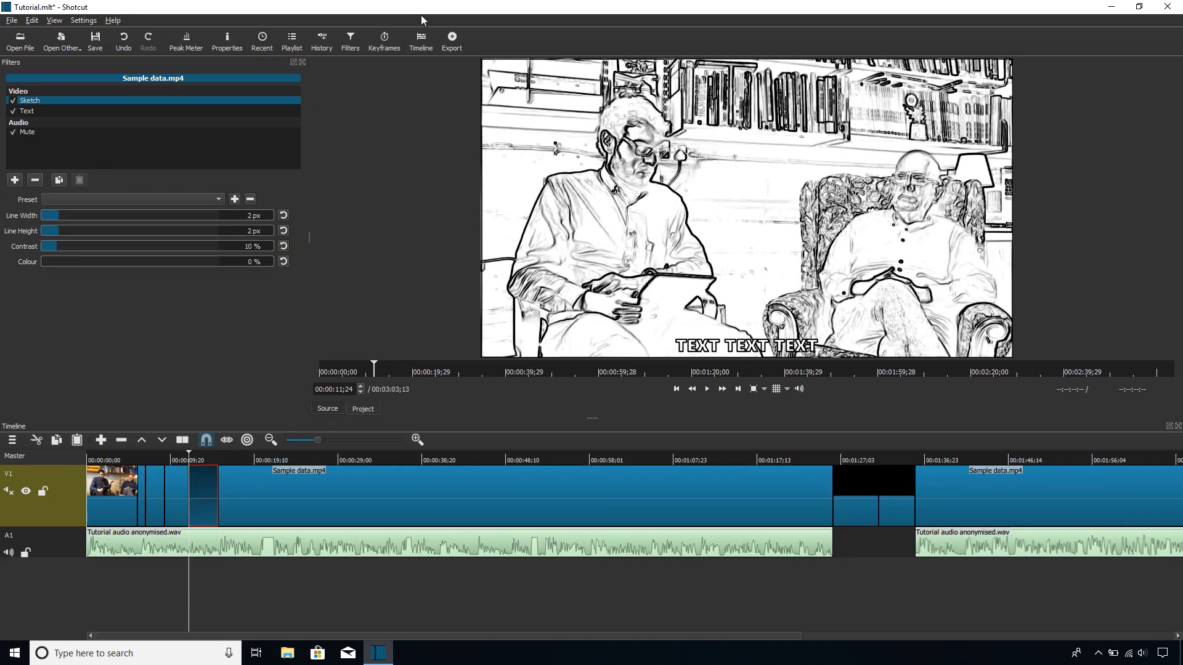
click(179, 490)
right_click(179, 490)
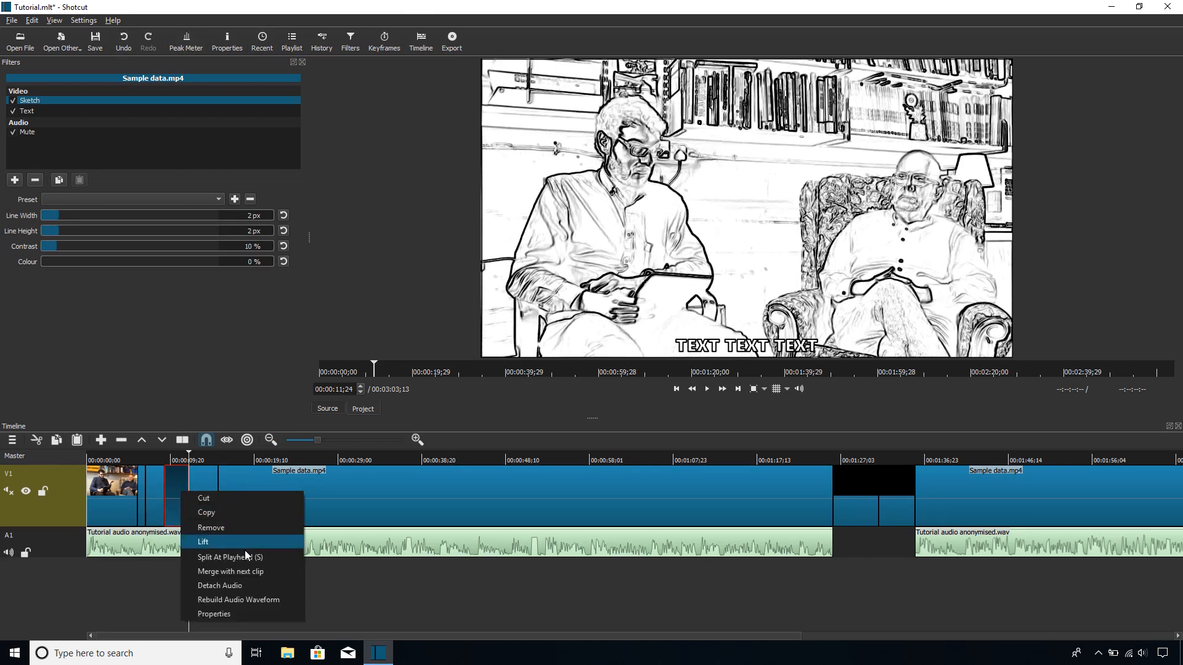
click(245, 568)
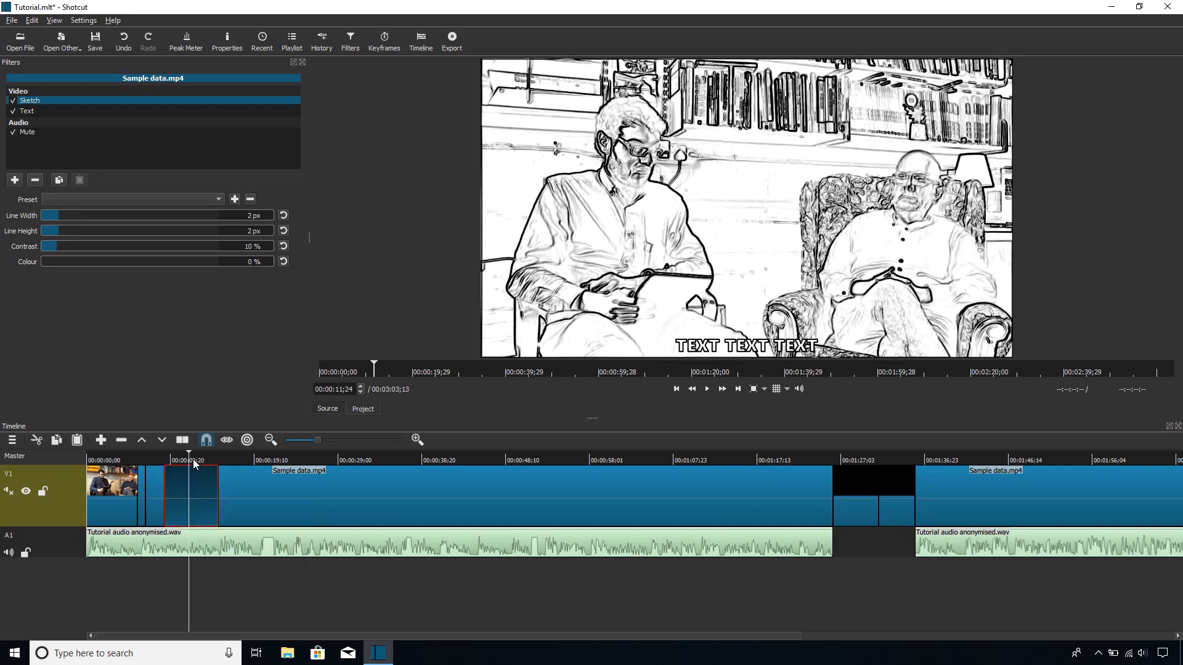
Step: Replay the phrase around 00:00:10 to 00:00:12 several times to locate the pause between the spoken phrases
drag(182, 456, 166, 456)
click(707, 388)
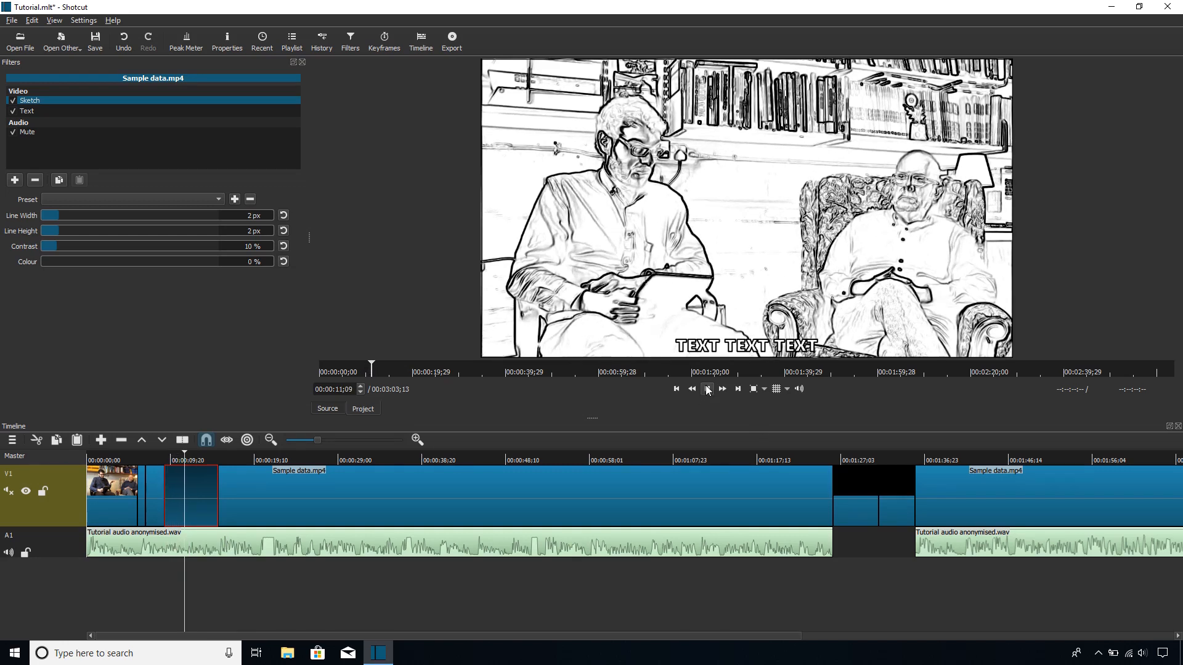
key(space)
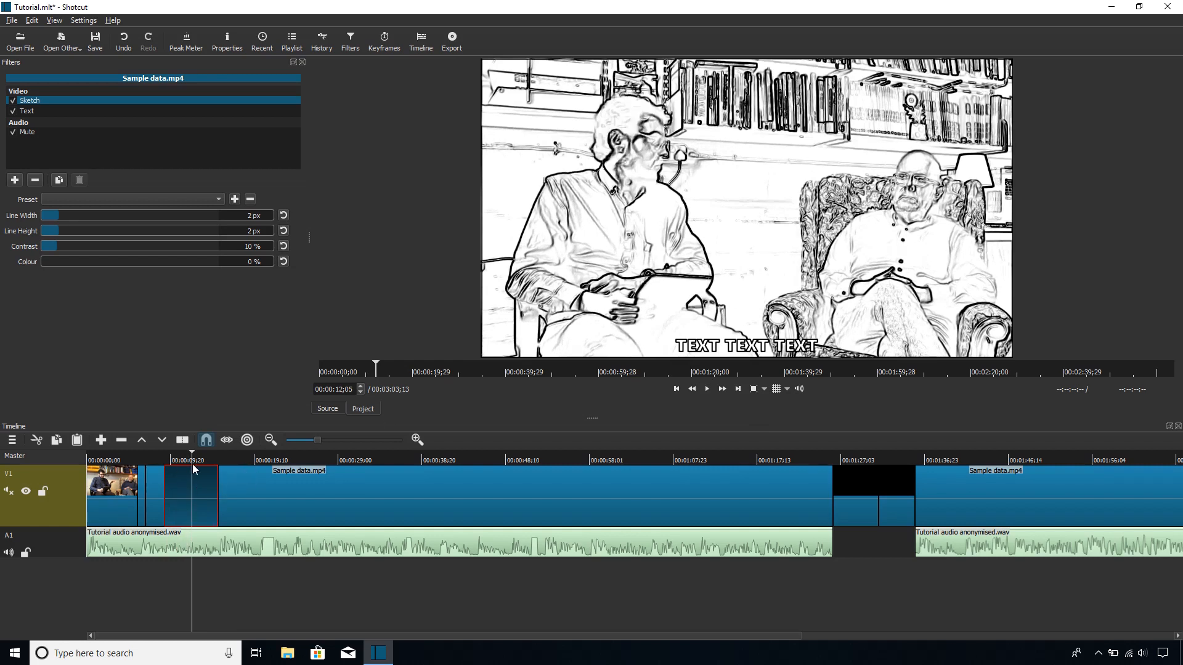
drag(190, 461, 178, 458)
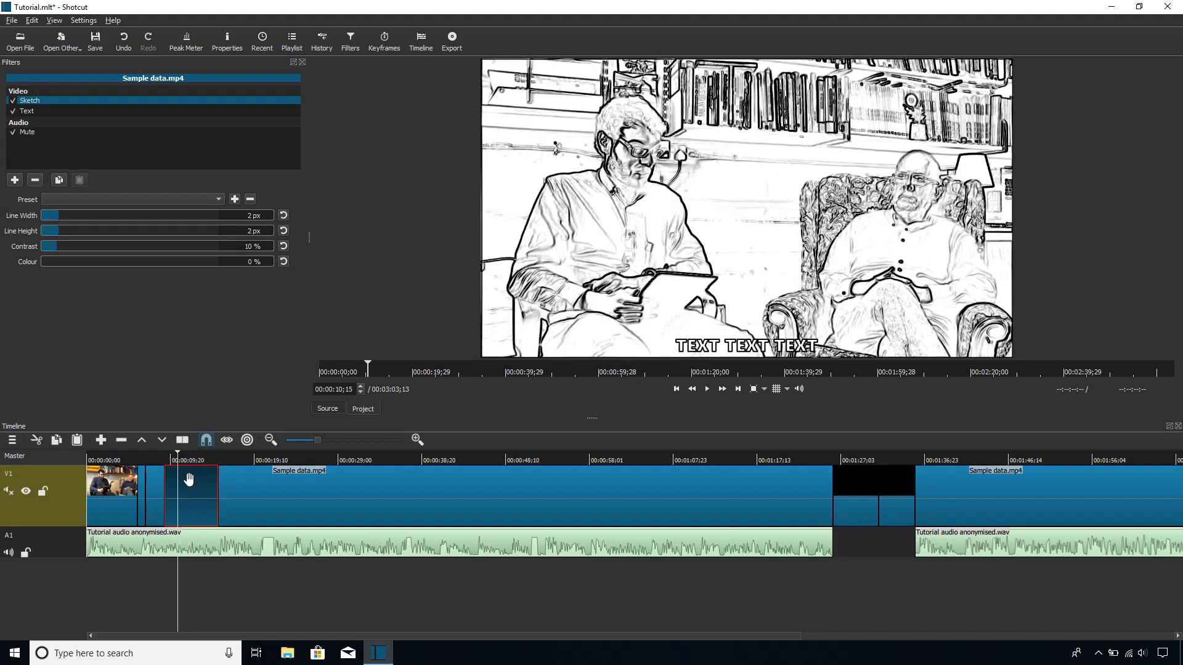
drag(177, 461, 162, 461)
click(708, 389)
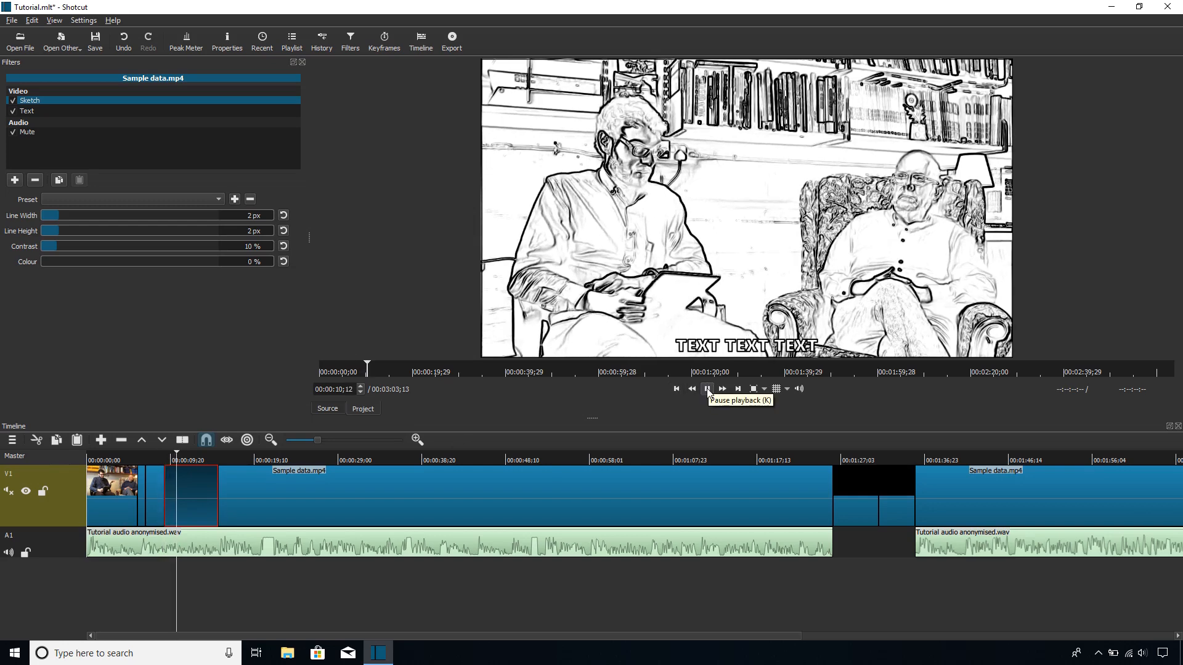
click(708, 389)
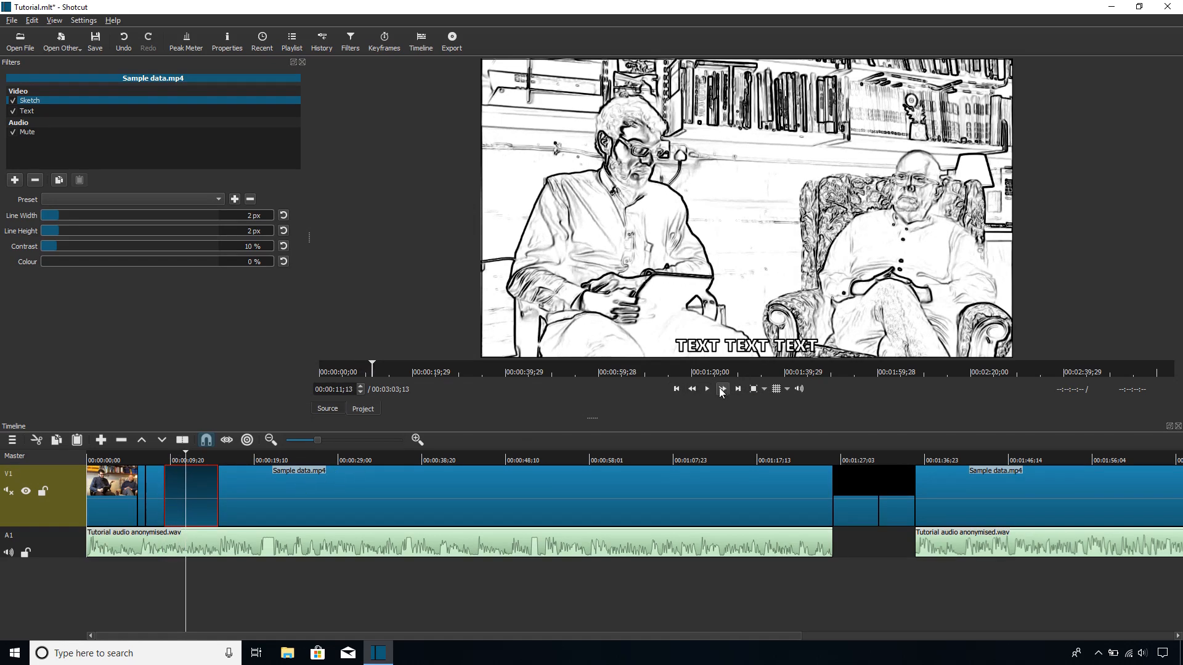
click(707, 388)
click(709, 391)
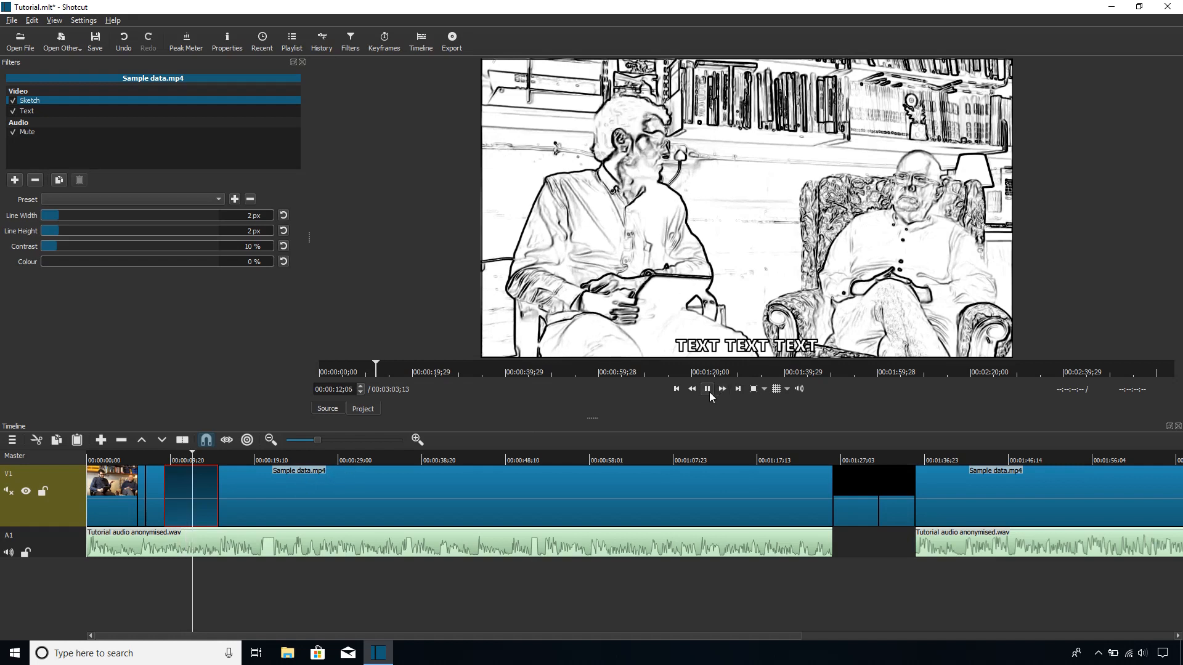
Step: Play up to the pause and split the segment at 00:00:11;28
click(186, 459)
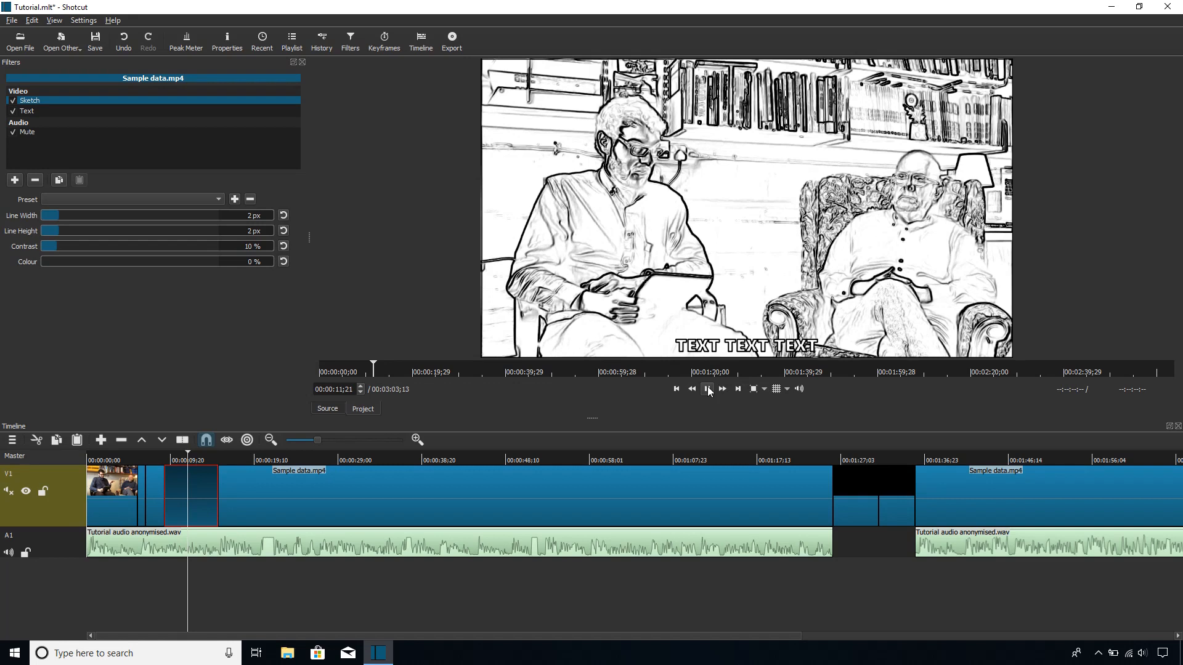
click(709, 389)
right_click(185, 487)
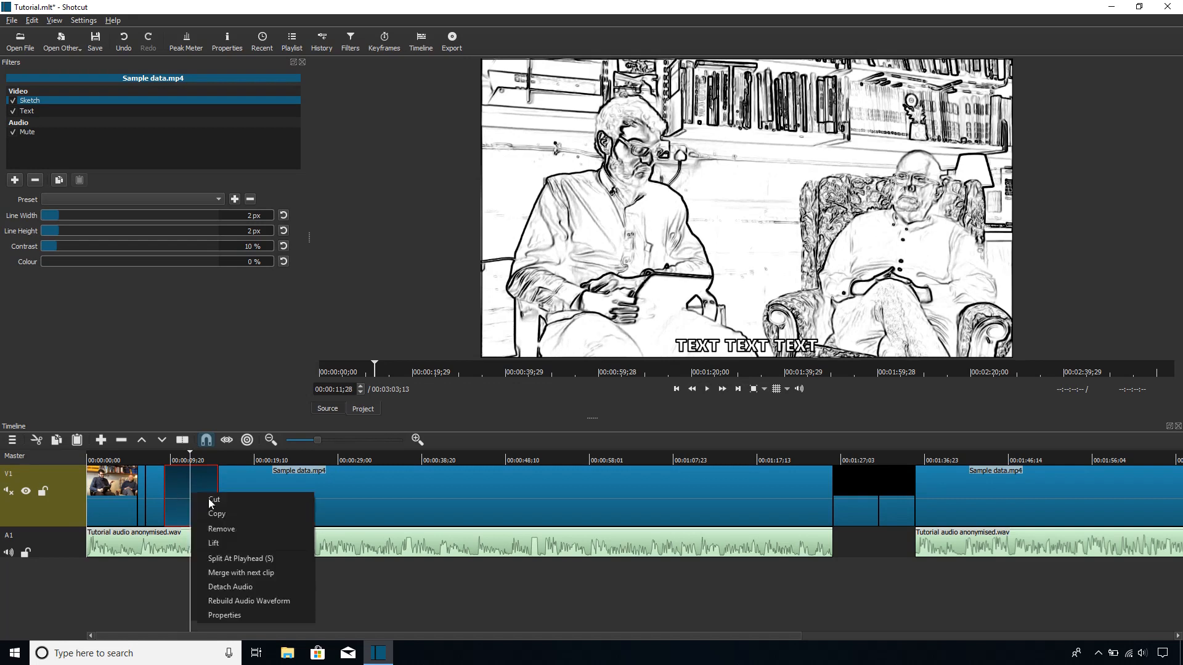
click(271, 559)
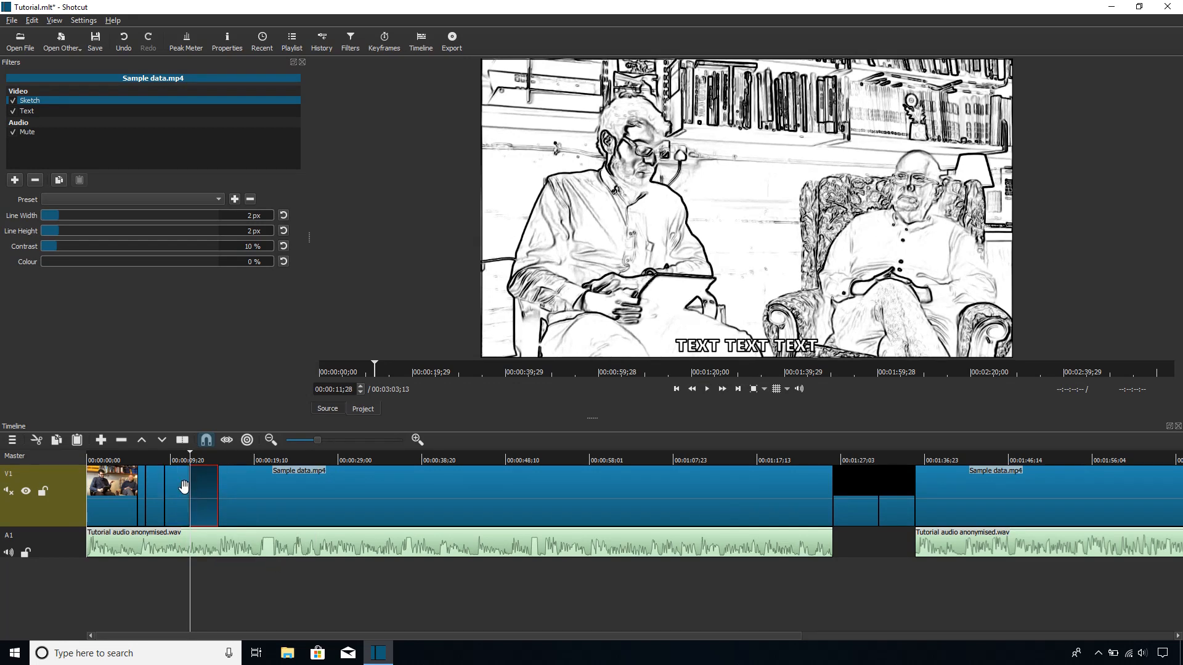
Step: Replace the placeholder caption of the segment ending at 00:00:11;28 with "So the logical place to start with that, really"
click(41, 113)
key(ctrl+a)
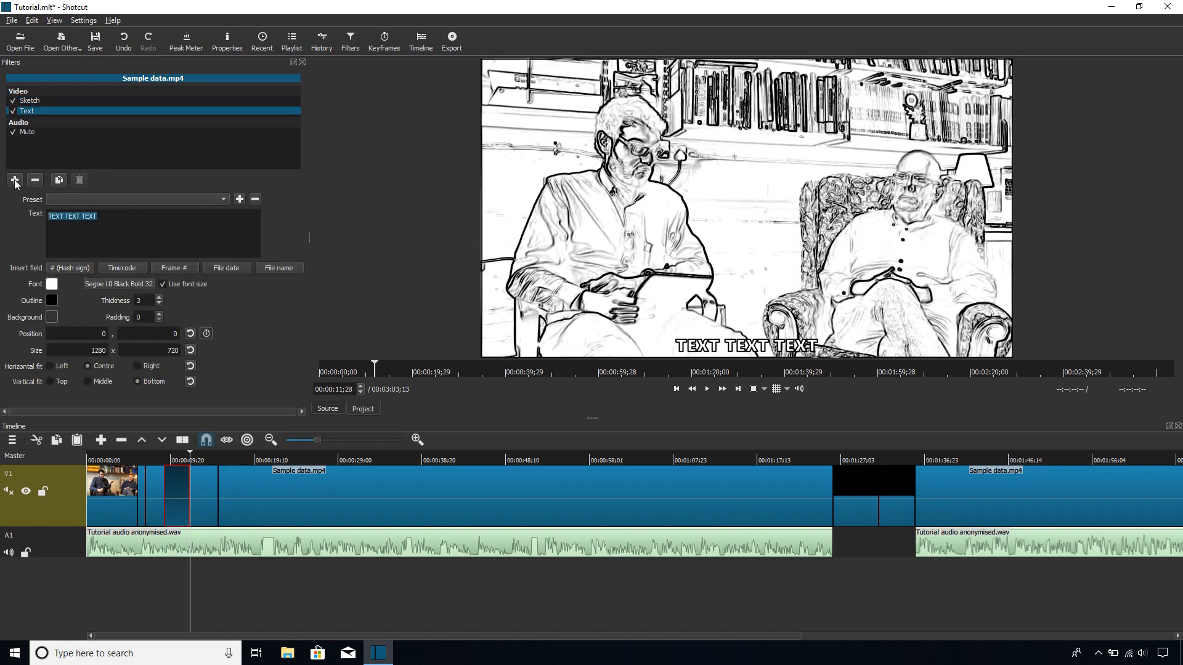
text(So the logical place to start with that, real)
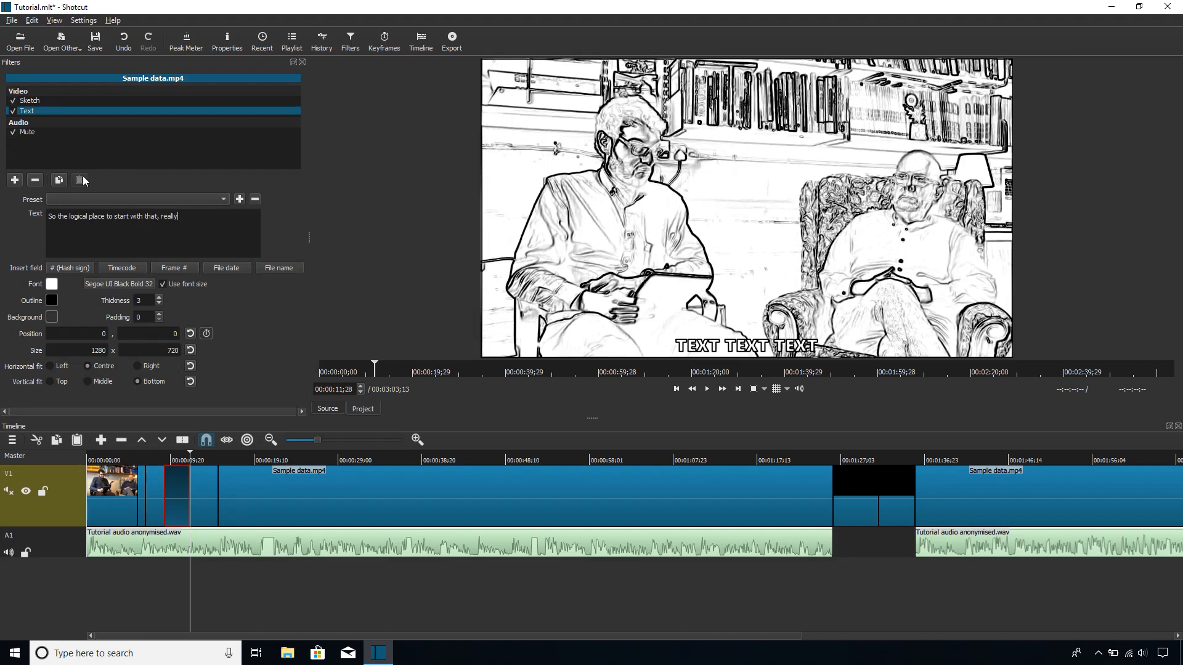
text(ly)
Step: Remove the comma after "that" in the caption and place the playhead near the start of that segment
key(Left)
key(Left)
key(Left)
key(Left)
key(Left)
key(Left)
key(Left)
key(BackSpace)
key(Right)
key(Right)
key(Right)
key(Right)
key(Right)
key(Right)
key(Right)
click(168, 462)
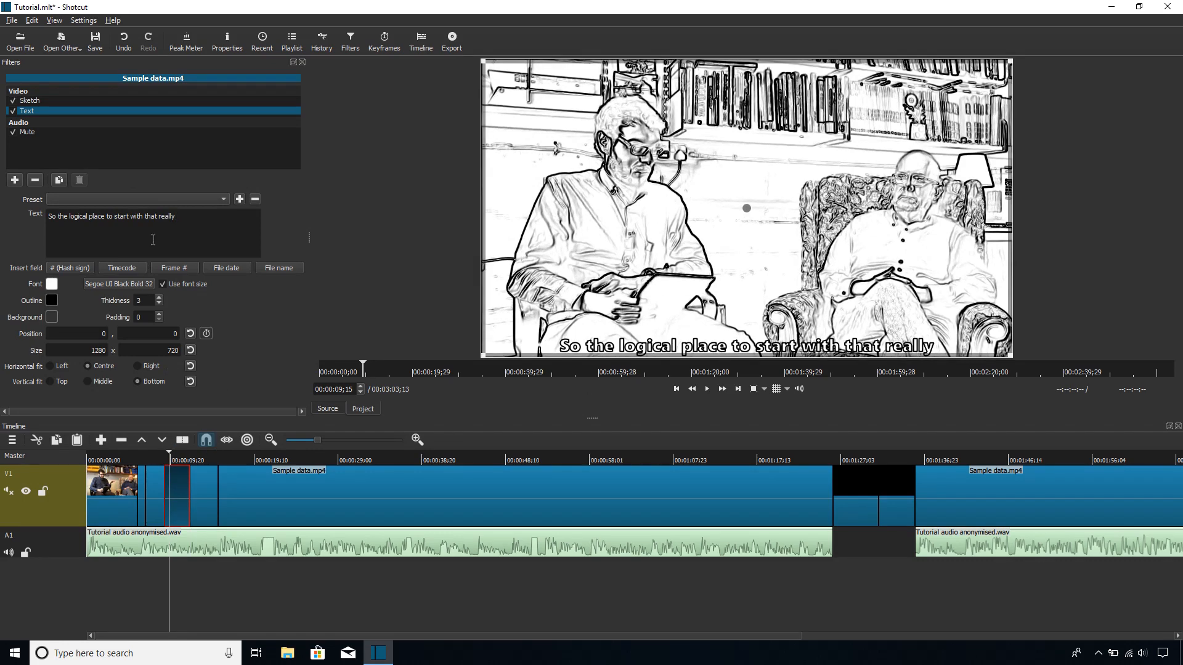
Step: Play the segment ending at 00:00:15;07 and replace its placeholder caption with "is what were you doing before you came to Loughborough"
click(204, 477)
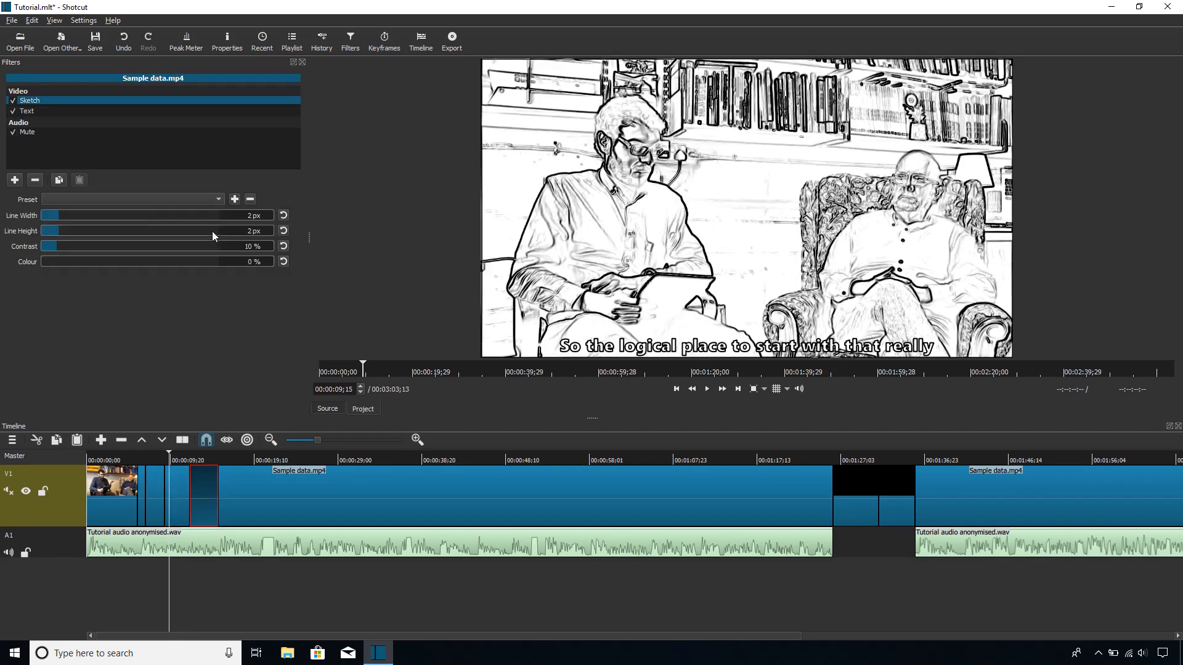
click(35, 110)
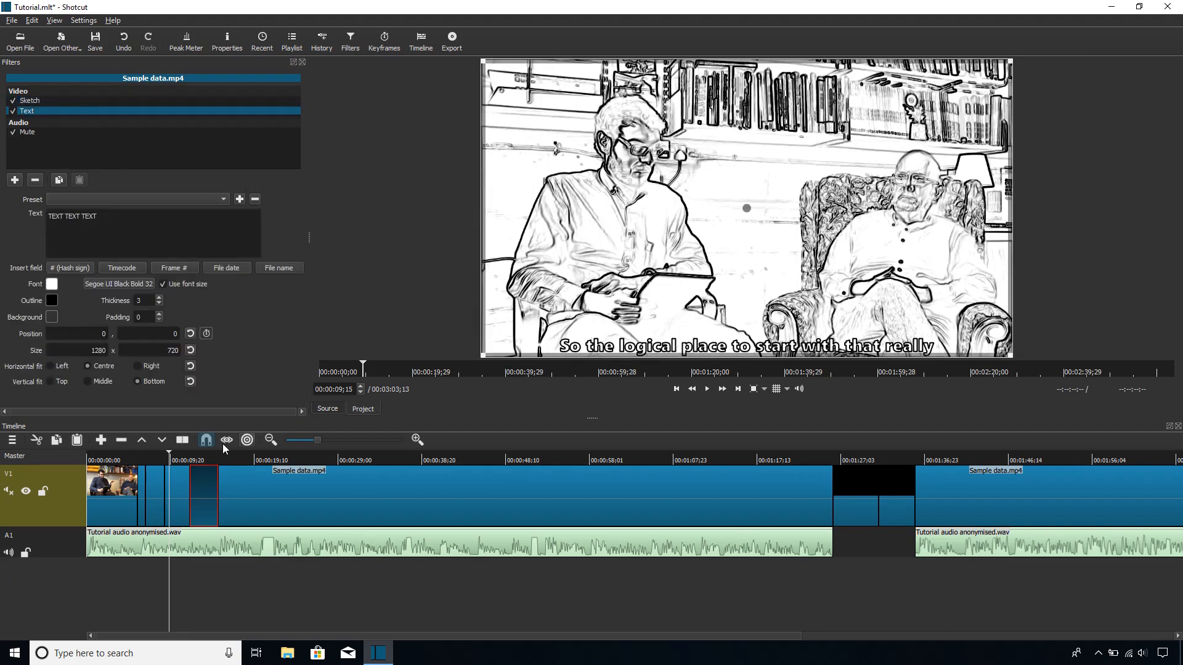
key(space)
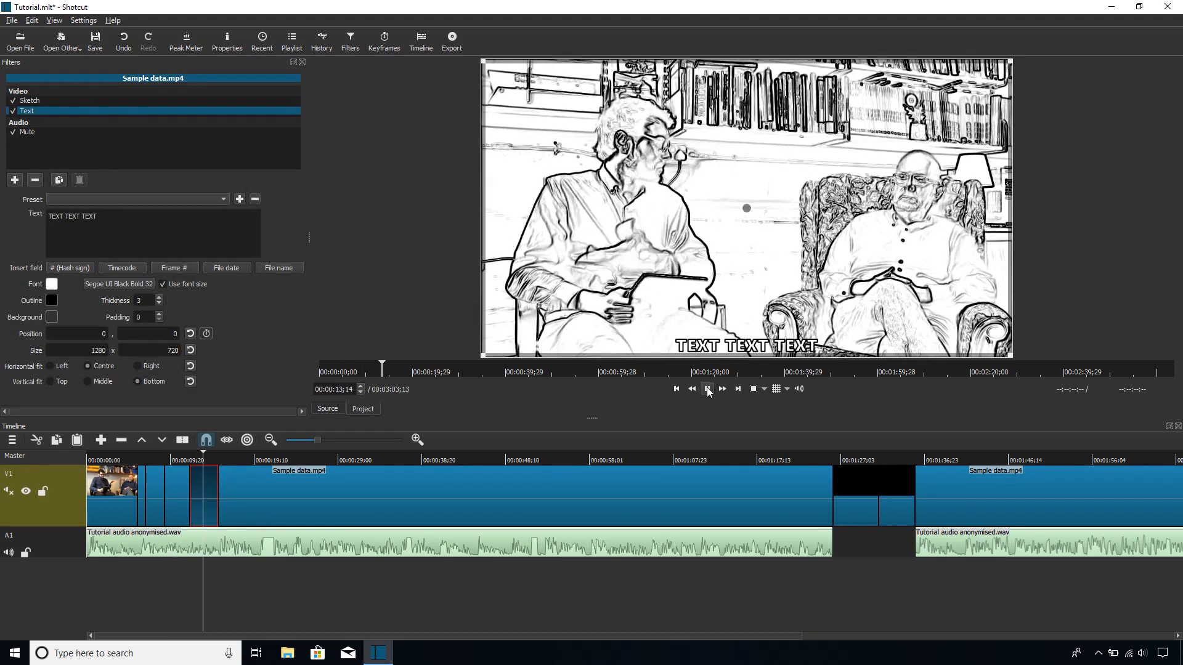
key(space)
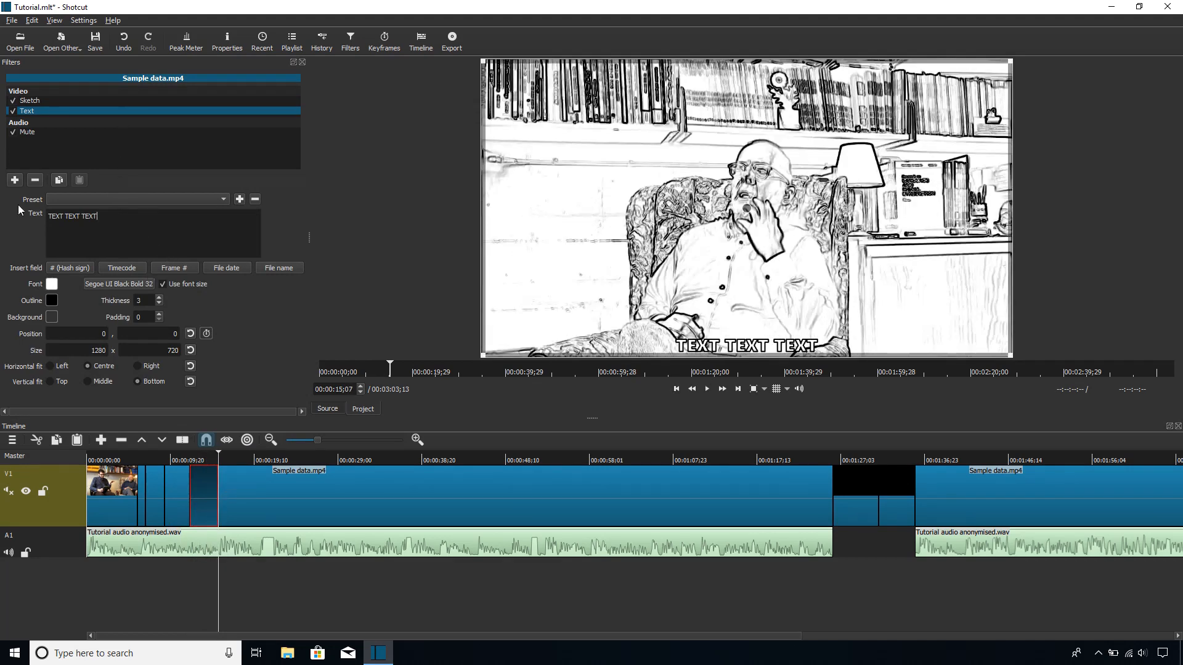
key(ctrl+a)
text(is what )
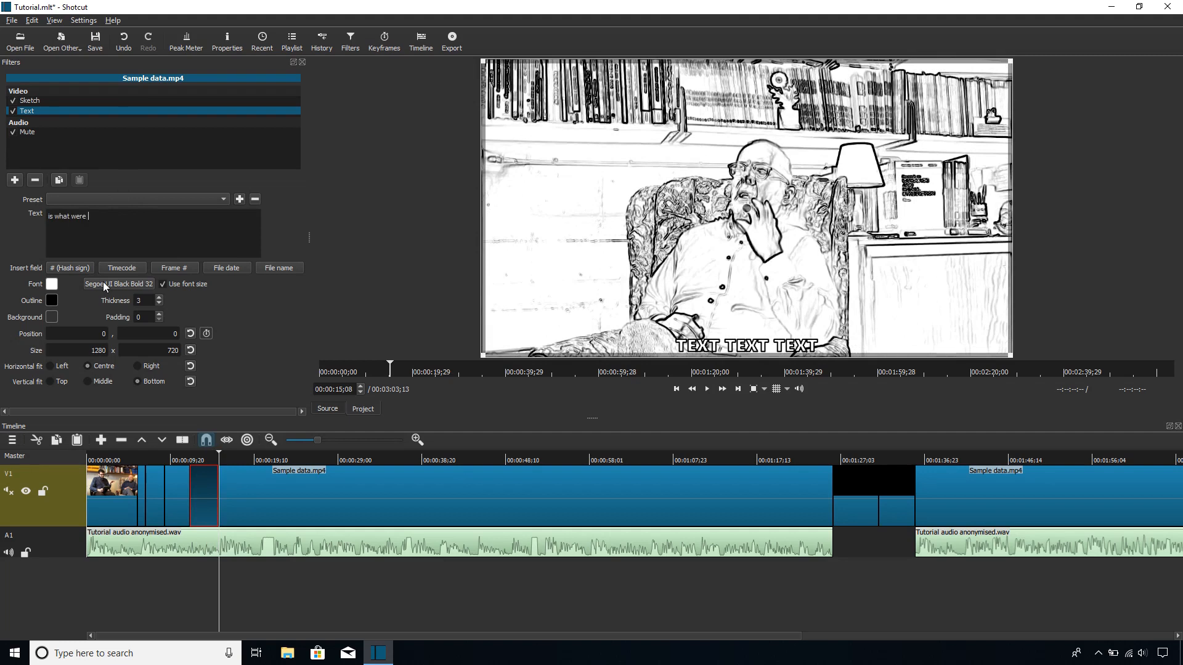
text(were you doing before you came to Loughborou)
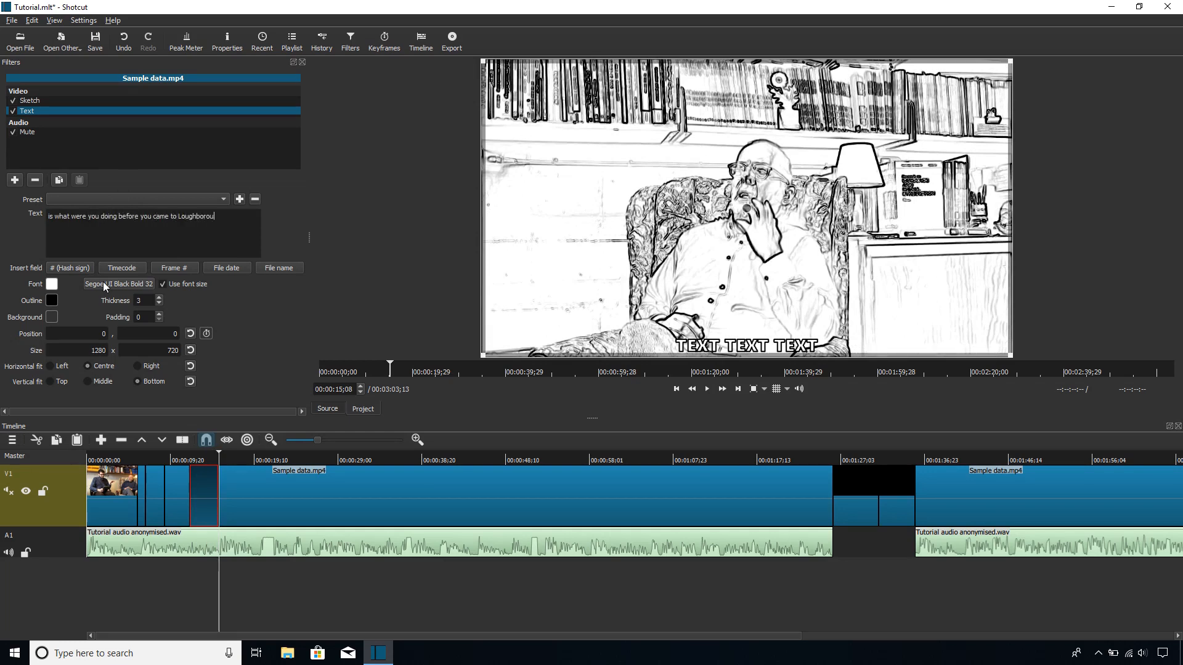
text(gh)
Step: Preview the caption at 00:00:13;28, break the line before "to Loughborough", and extend it with "? Before you came to DARG?"
click(208, 460)
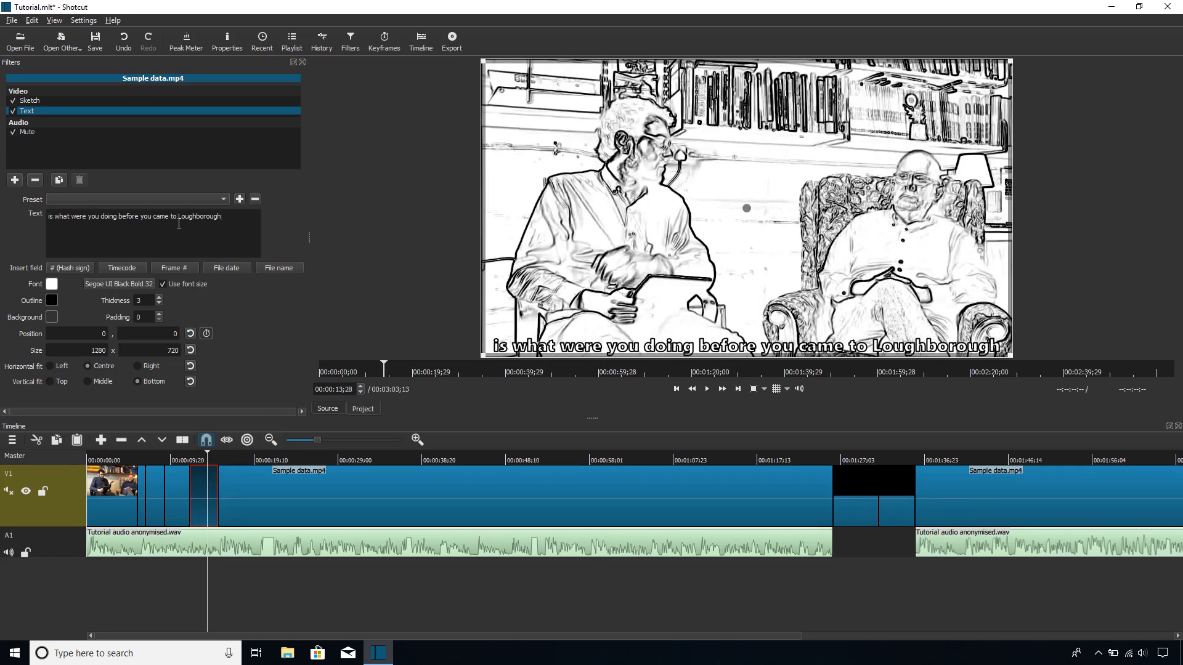
key(Return)
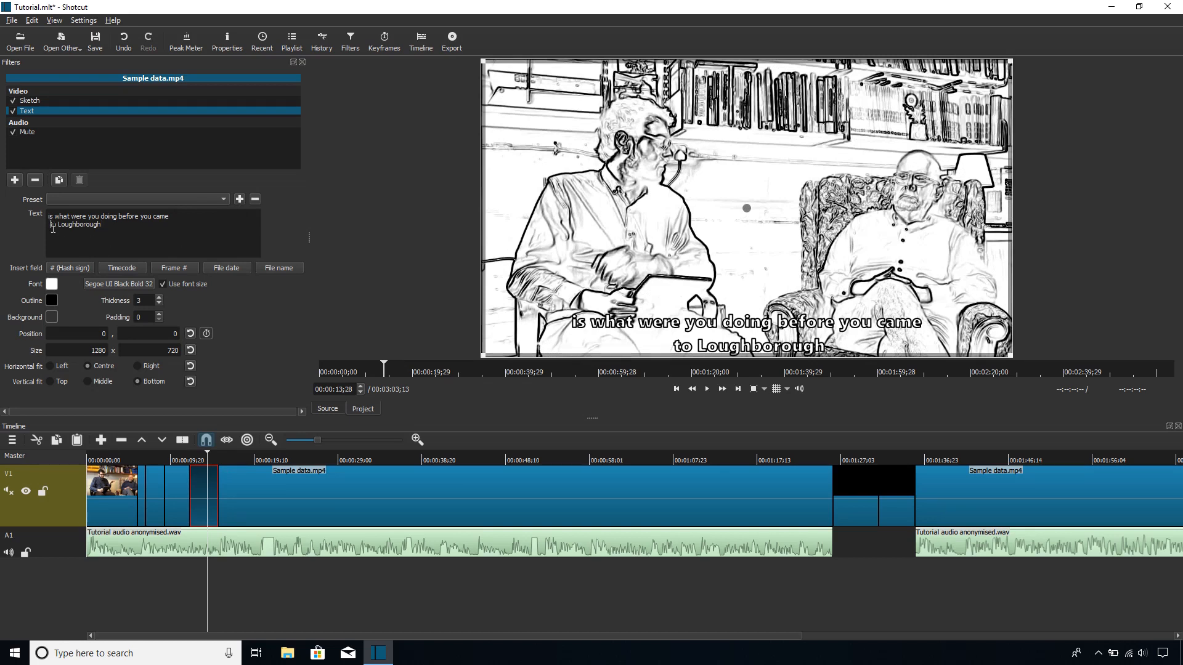
key(Delete)
text(Be)
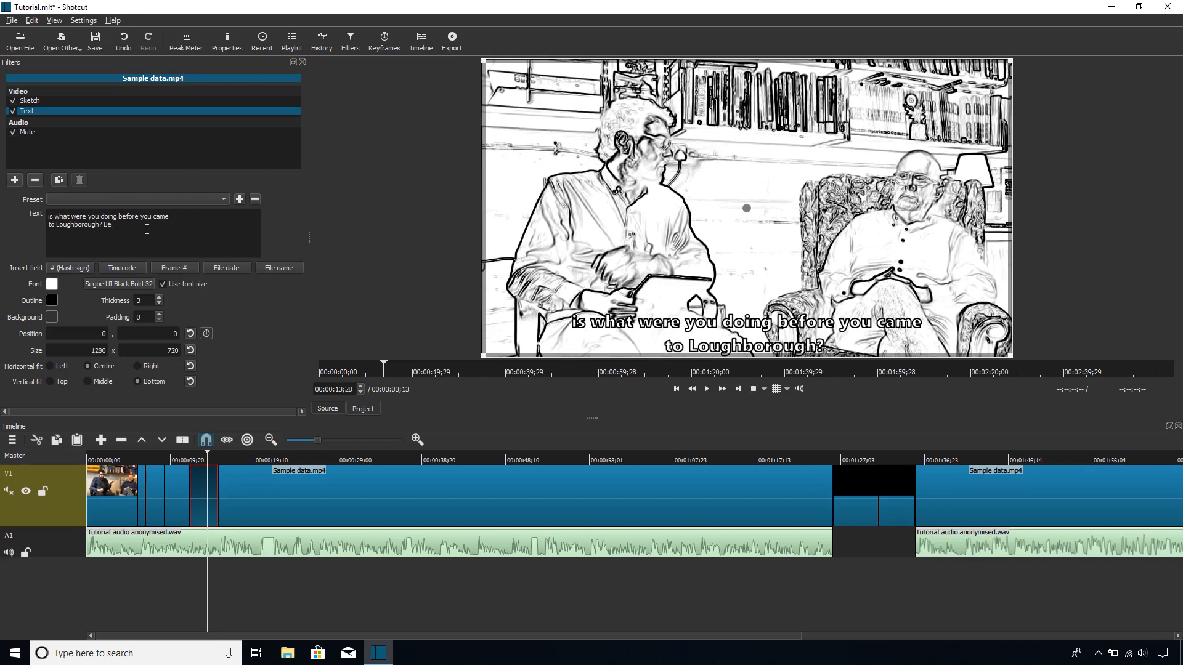
text(fore you cam)
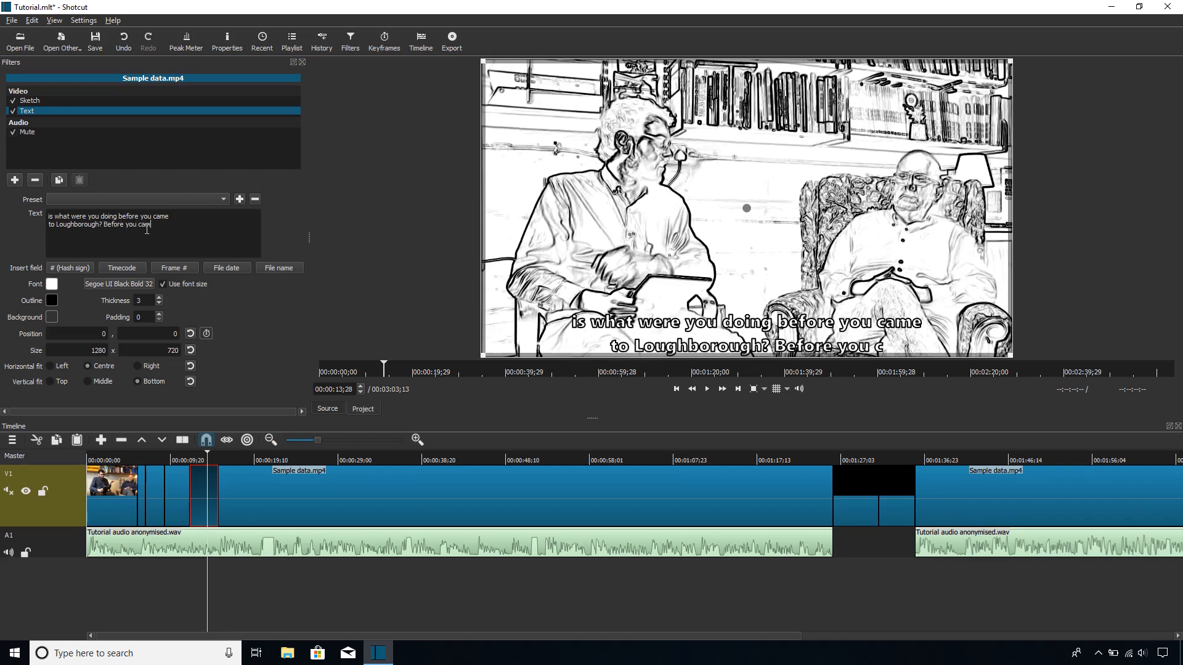
text(e to DARG?)
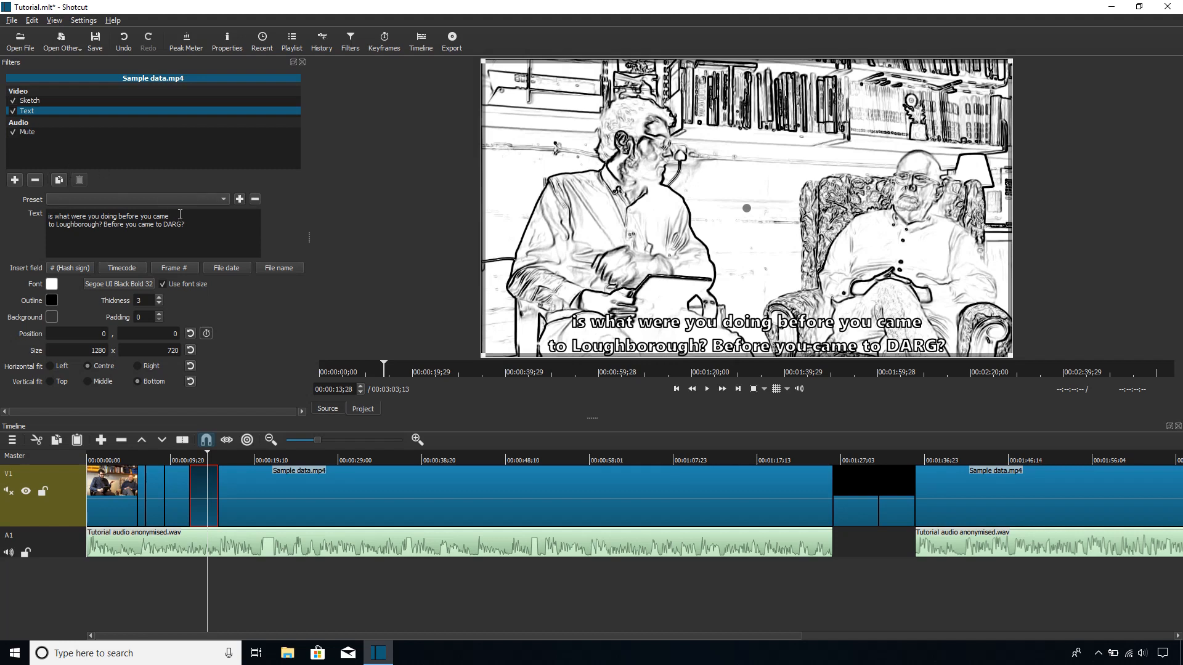
Step: Append "to" to the caption's first line, trying "Loughborough" after it and removing that word again
text( to)
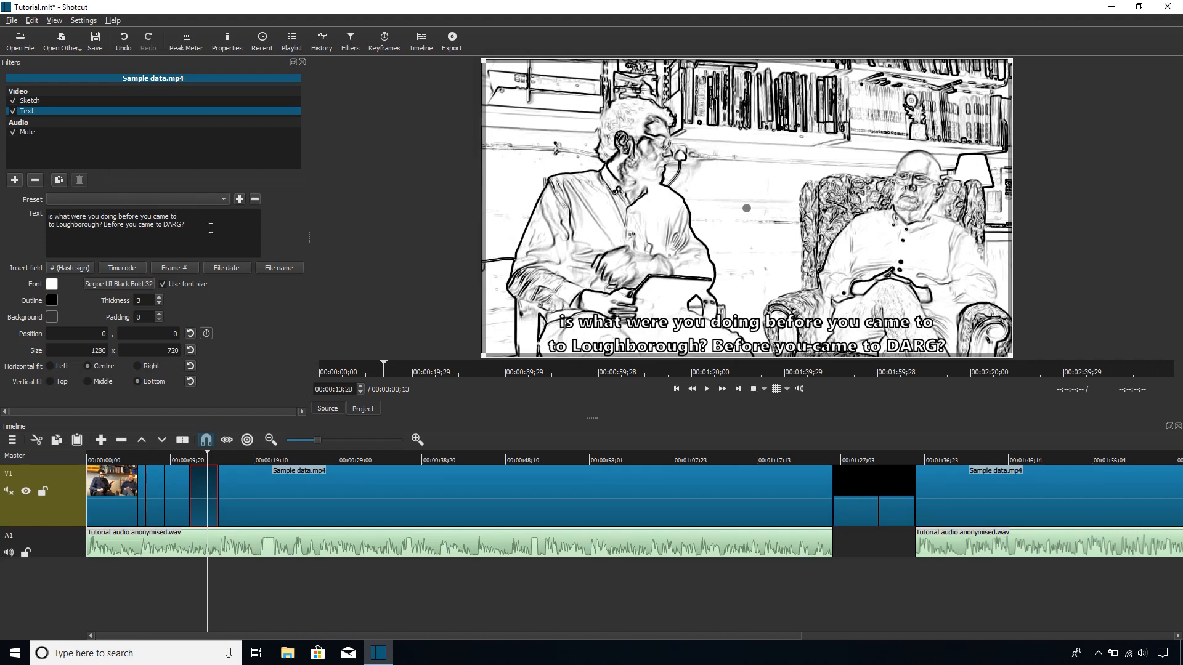
text( Loug)
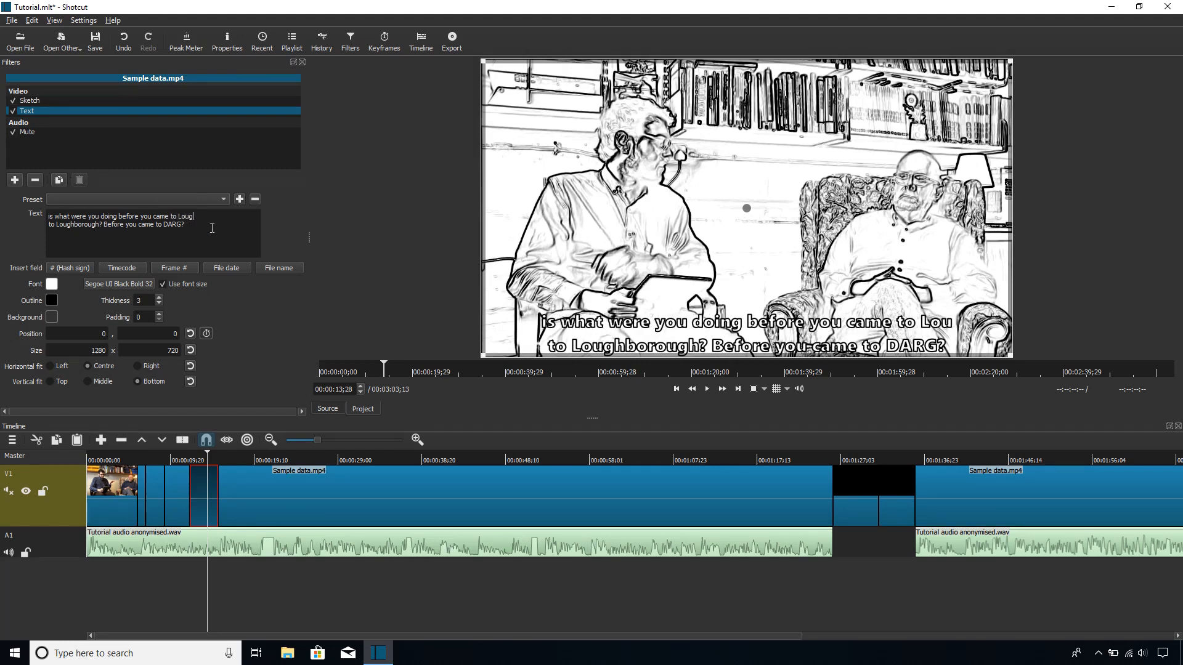
text(hborough)
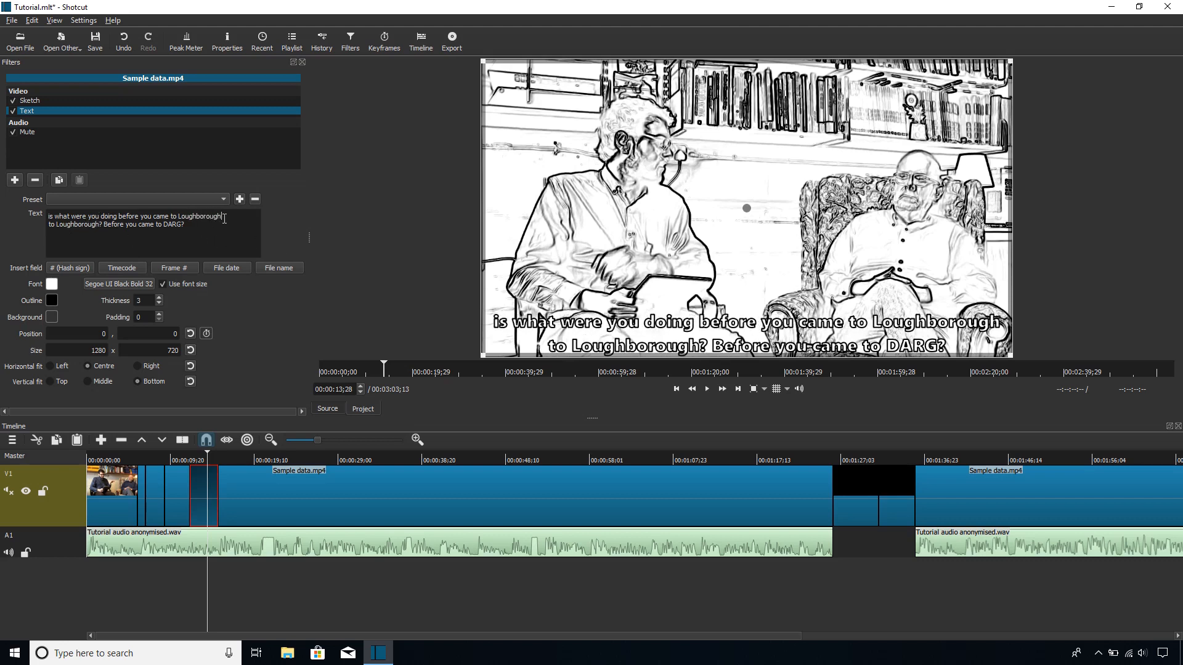
key(BackSpace)
key(BackSpace)
key(BackSpace)
key(BackSpace)
key(BackSpace)
key(BackSpace)
key(BackSpace)
key(BackSpace)
key(BackSpace)
key(BackSpace)
key(BackSpace)
key(BackSpace)
key(BackSpace)
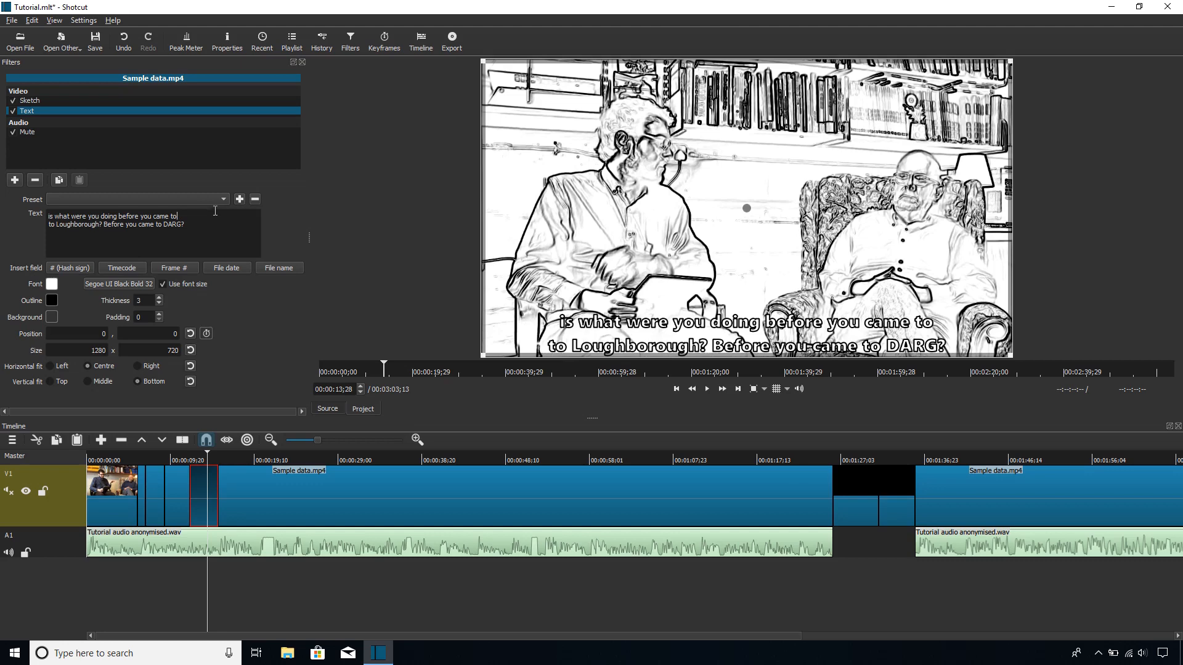
Step: Remove the duplicate "to" from the caption's second line, keeping the line break before "Loughborough?"
click(56, 226)
key(BackSpace)
key(BackSpace)
key(BackSpace)
key(Return)
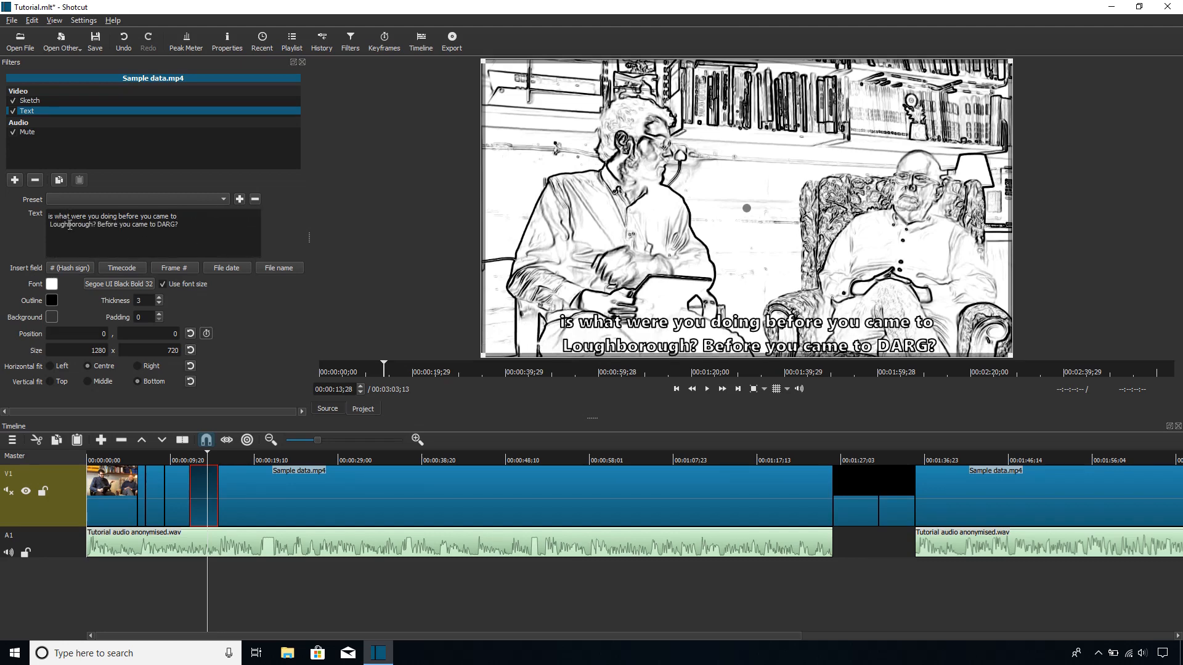